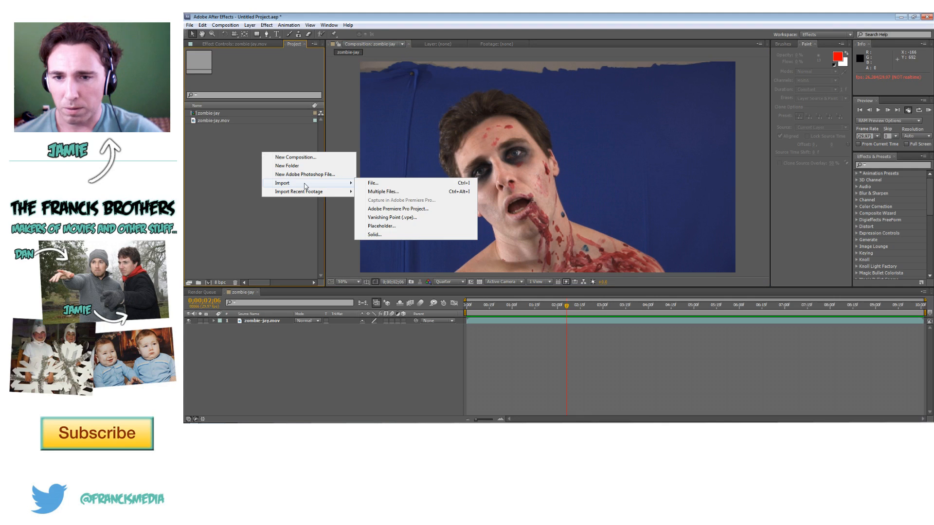
# - Import the image jaffa-394309_1920.jpg into the project
pyautogui.click(379, 183)
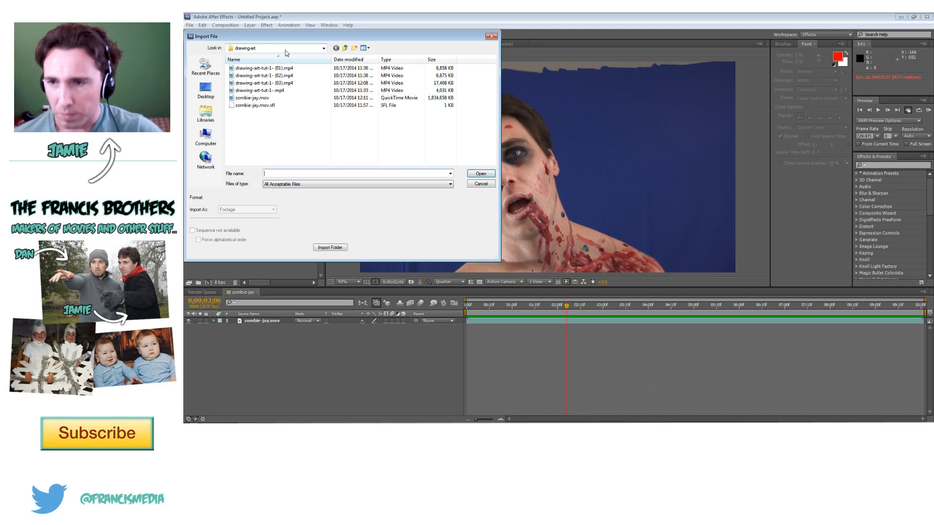
pyautogui.press('Escape')
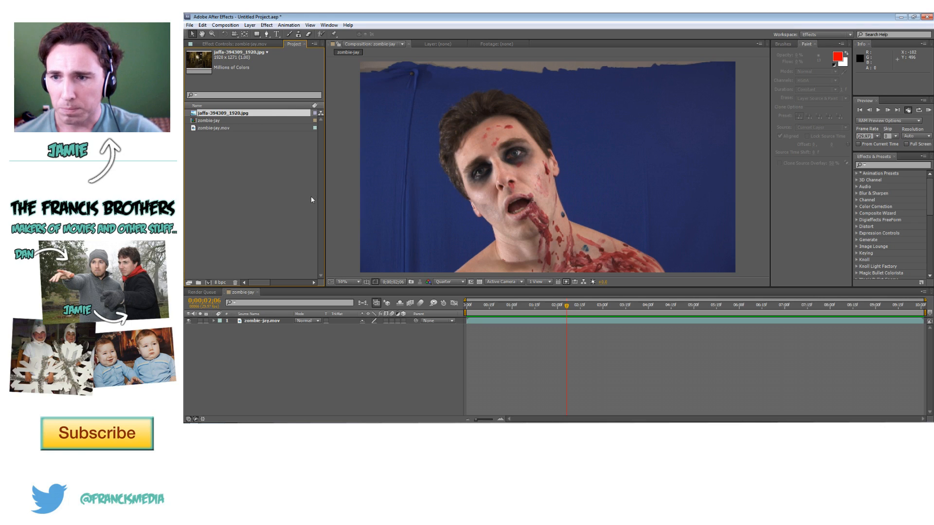
# - Try adding jaffa-394309_1920.jpg to the zombie-jay composition's timeline and undo the addition
pyautogui.moveTo(231, 116); pyautogui.dragTo(262, 328)
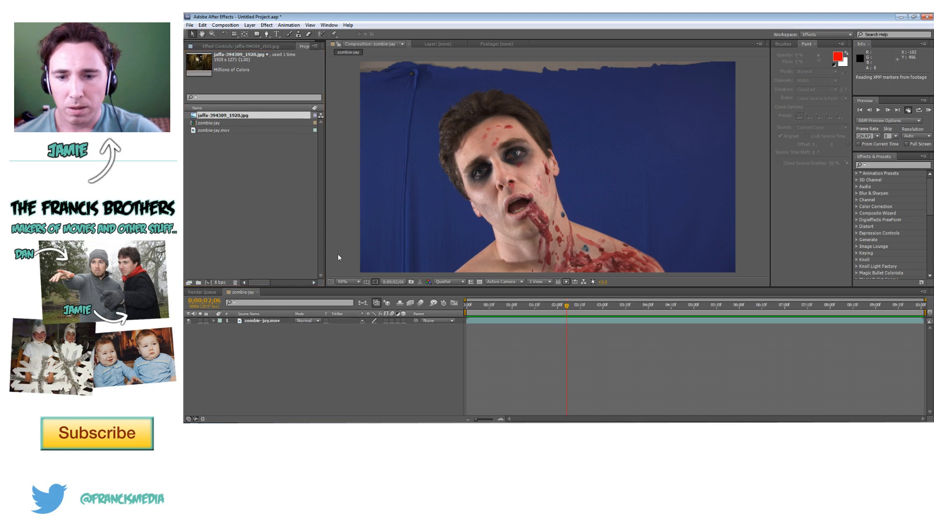
pyautogui.click(202, 25)
pyautogui.click(214, 32)
pyautogui.rightClick(224, 169)
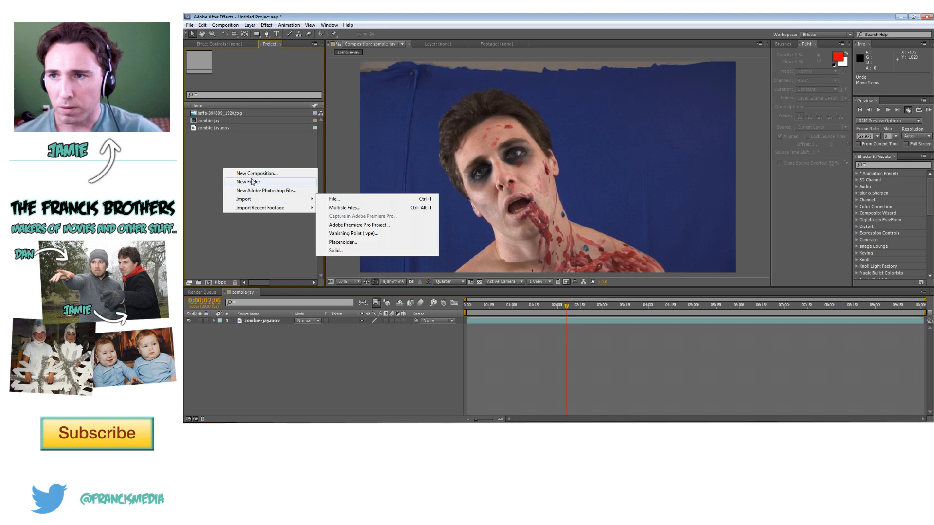
pyautogui.click(189, 24)
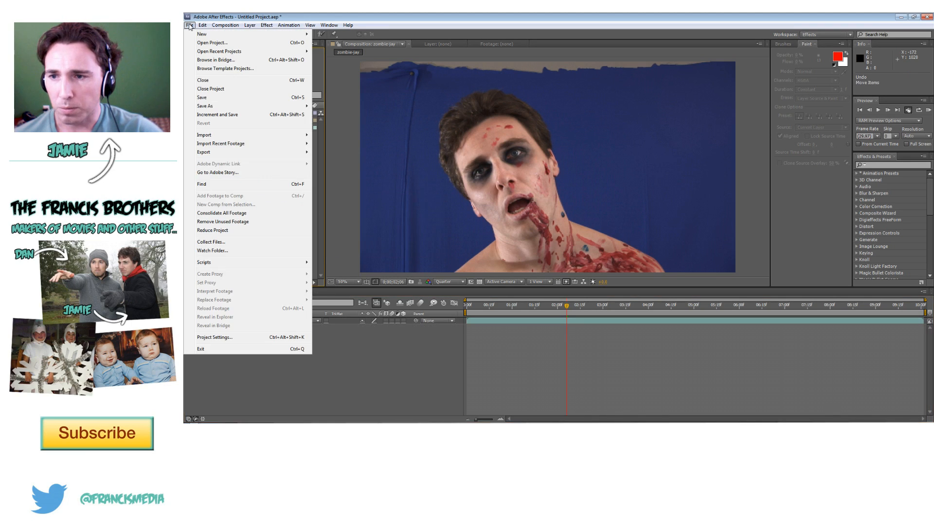
pyautogui.click(337, 177)
pyautogui.click(246, 140)
pyautogui.click(226, 122)
pyautogui.click(228, 127)
pyautogui.click(246, 153)
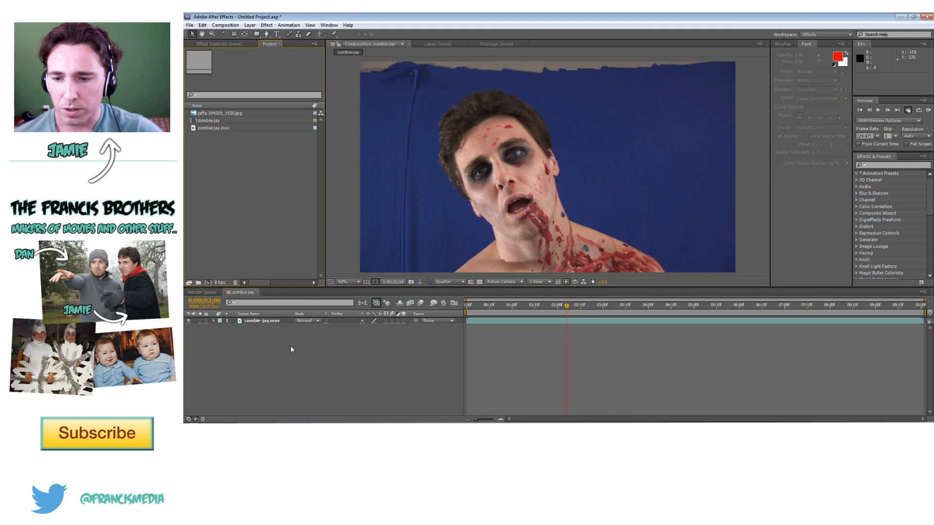
# - Set the zombie-jay composition's frame rate to 24 frames per second in its composition settings
pyautogui.click(263, 322)
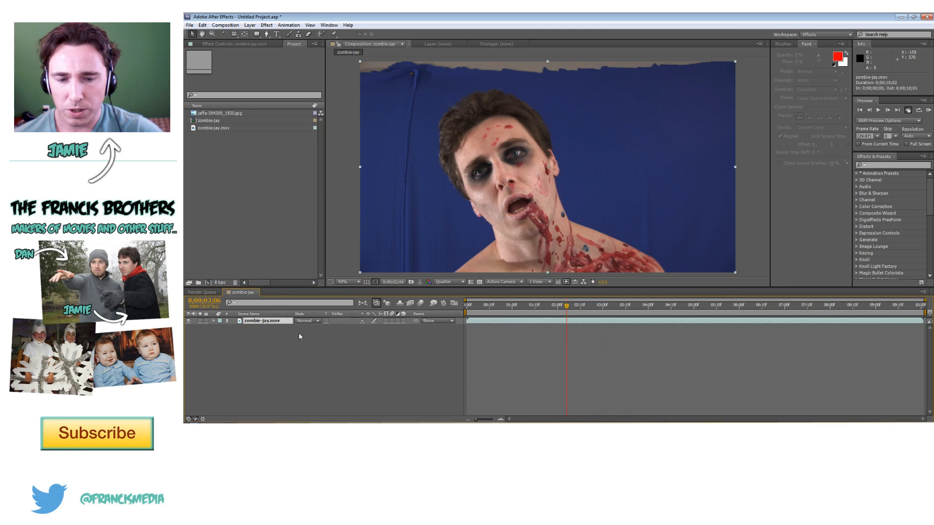
pyautogui.click(227, 28)
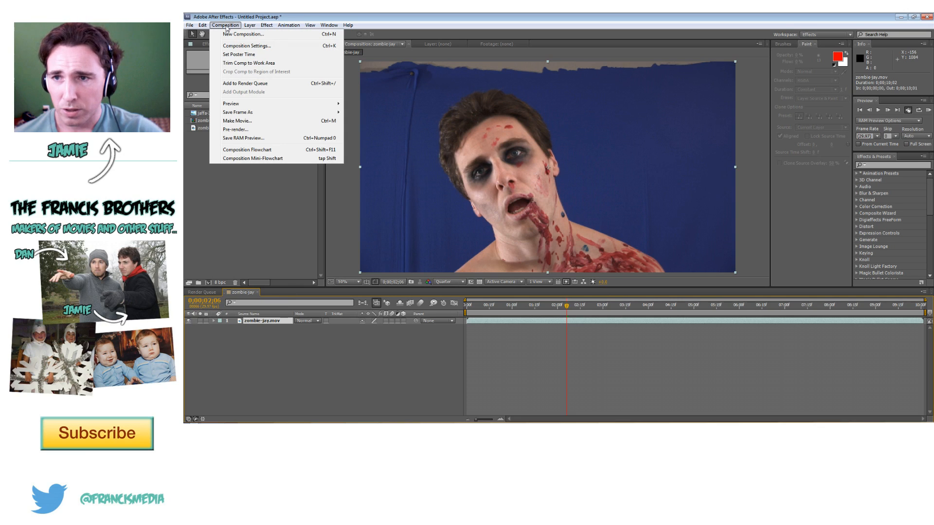
pyautogui.click(238, 46)
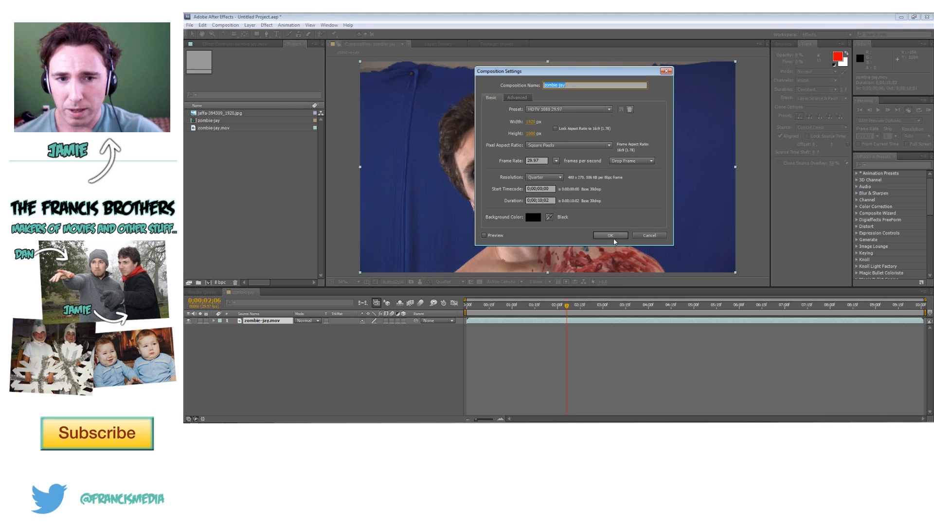
pyautogui.click(556, 161)
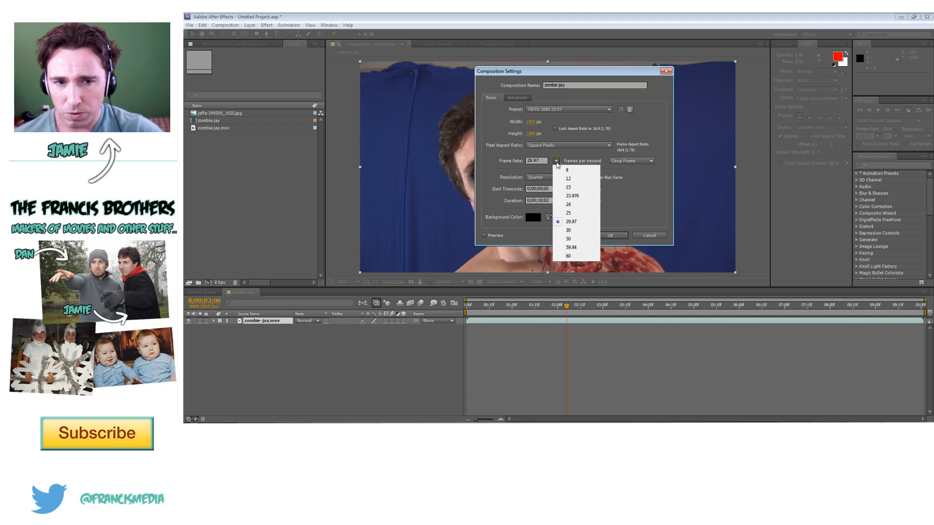
pyautogui.click(570, 206)
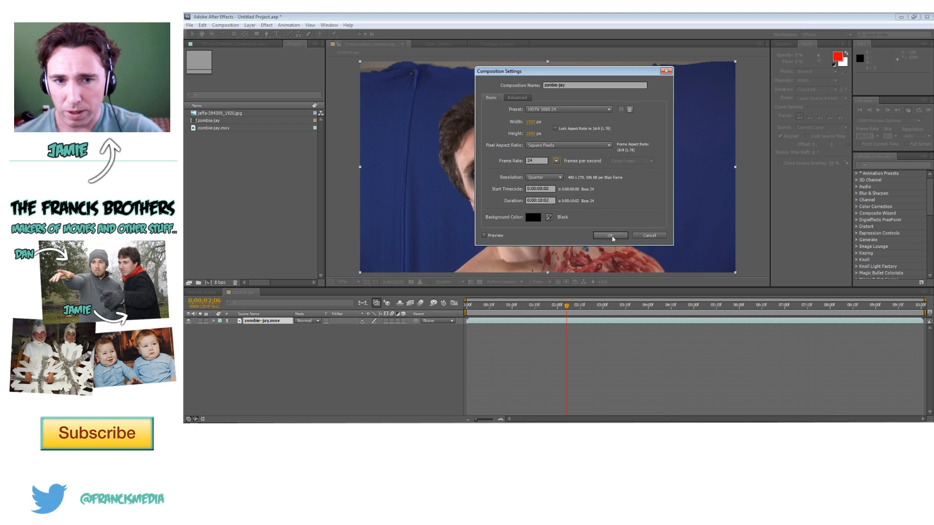
pyautogui.click(608, 236)
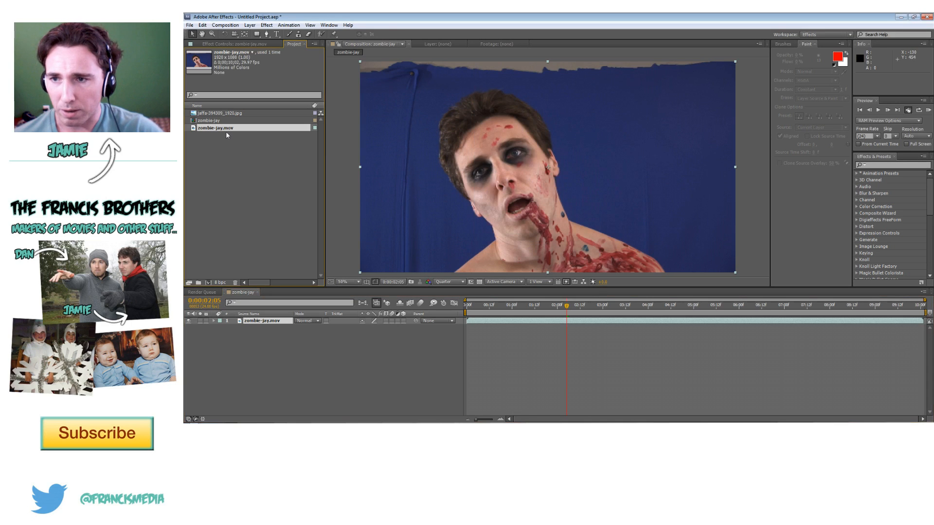
# - Interpret the zombie-jay.mov footage so that it conforms to a frame rate of 24 frames per second
pyautogui.click(214, 128)
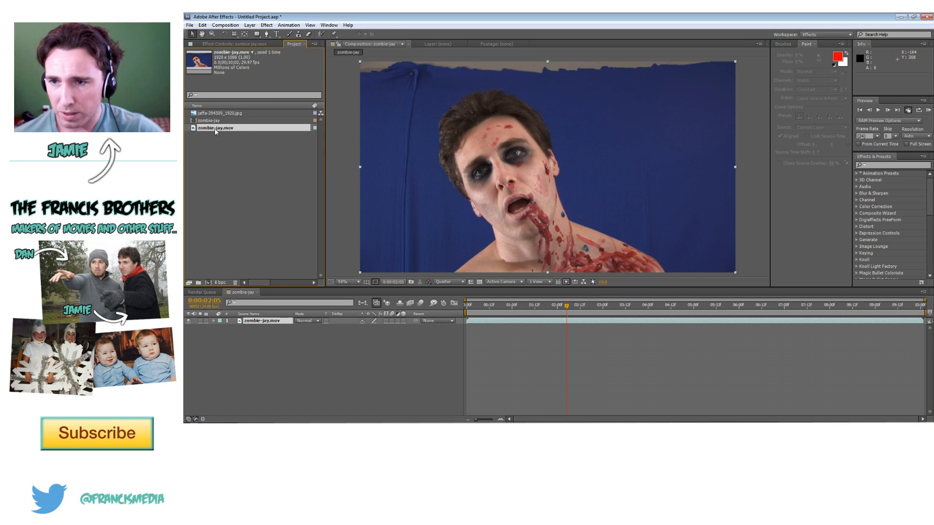
pyautogui.click(226, 81)
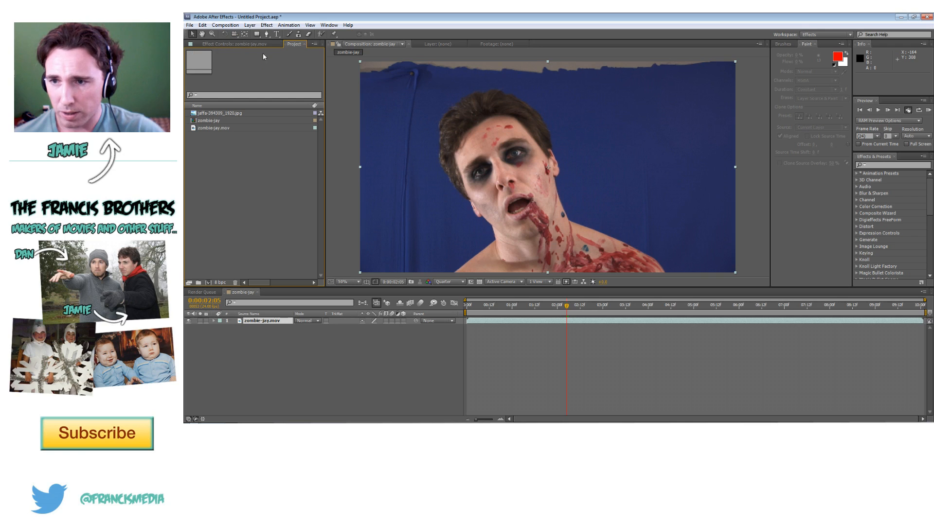
pyautogui.click(205, 128)
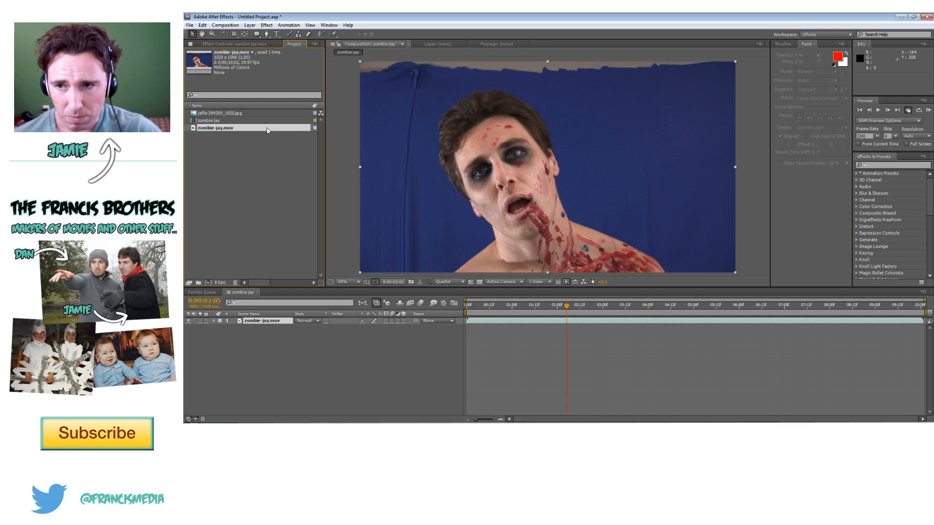
pyautogui.rightClick(231, 129)
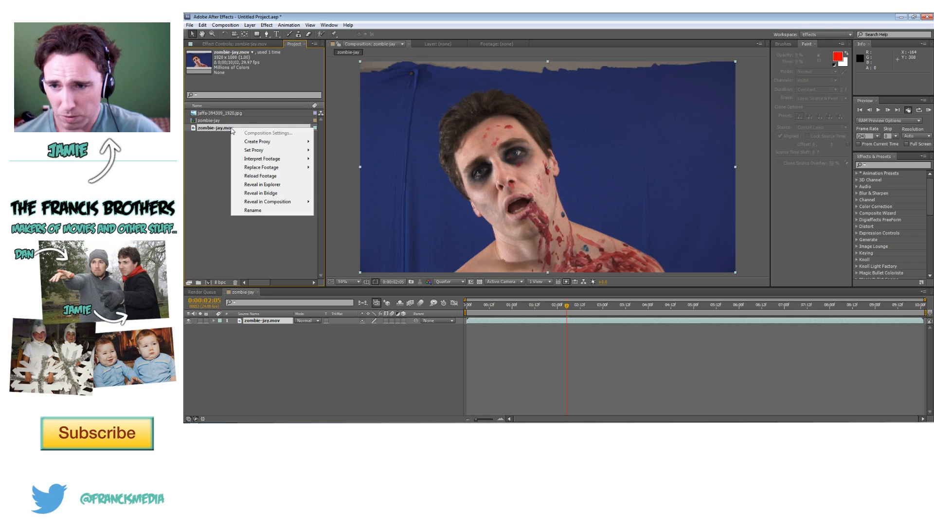
pyautogui.moveTo(274, 163)
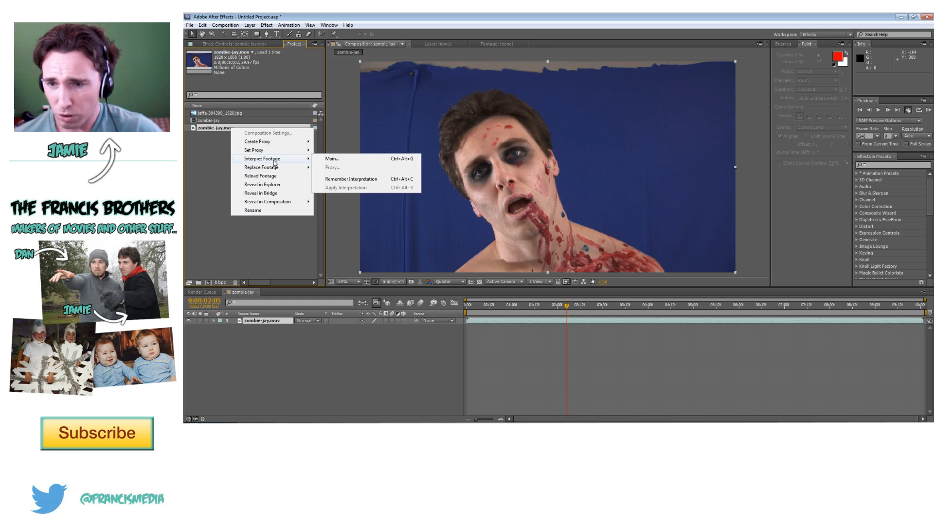
pyautogui.click(340, 161)
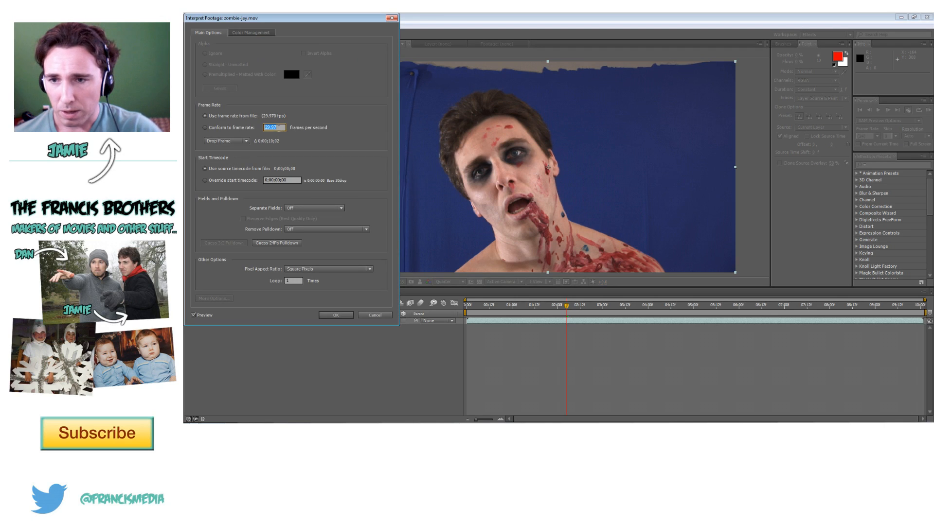
pyautogui.click(206, 129)
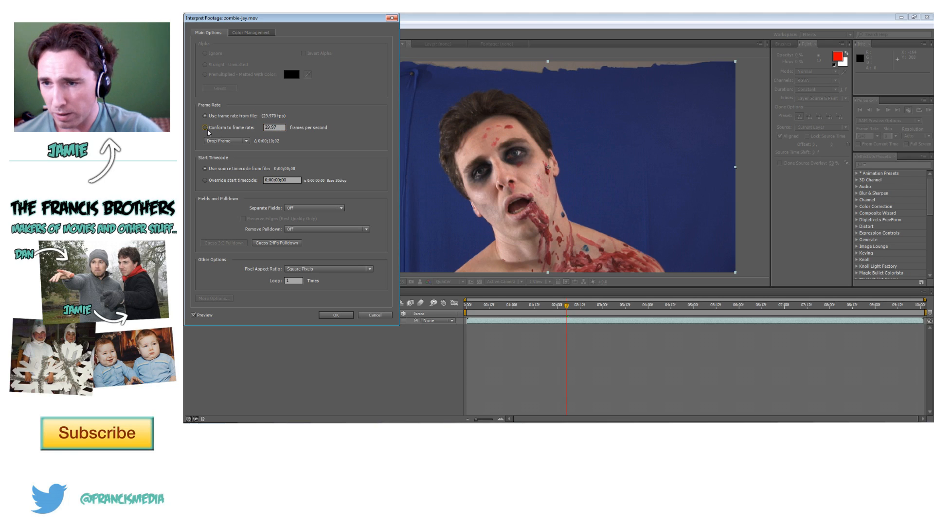
pyautogui.click(274, 127)
pyautogui.press('BackSpace')
pyautogui.press('BackSpace')
pyautogui.press('BackSpace')
pyautogui.press('BackSpace')
pyautogui.press('BackSpace')
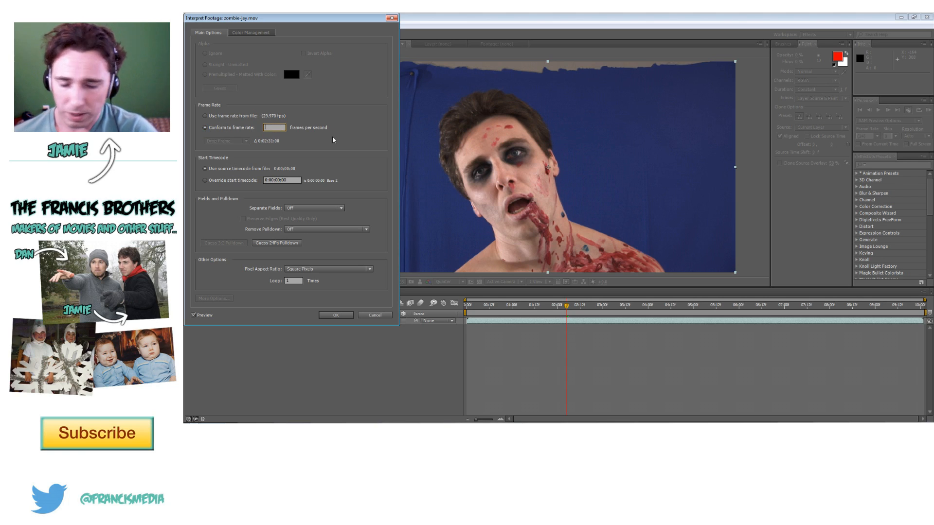
pyautogui.write('24')
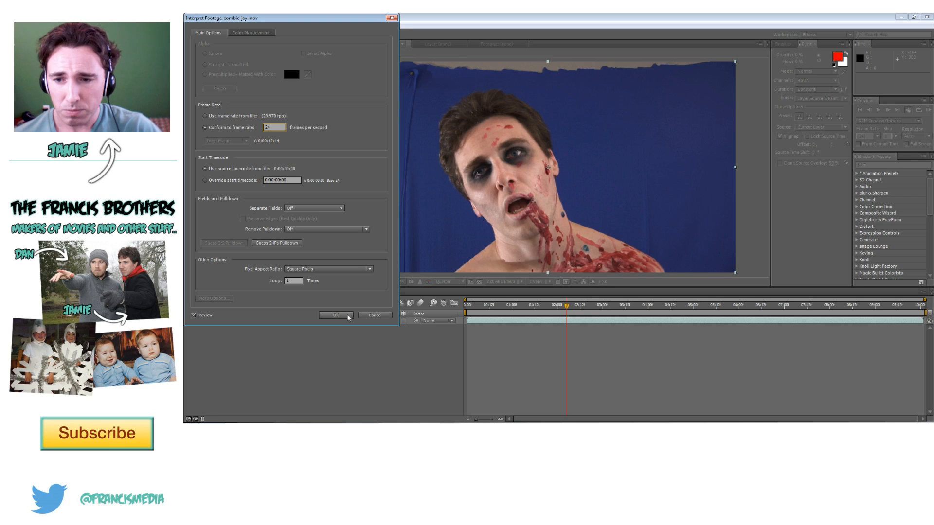
pyautogui.click(336, 315)
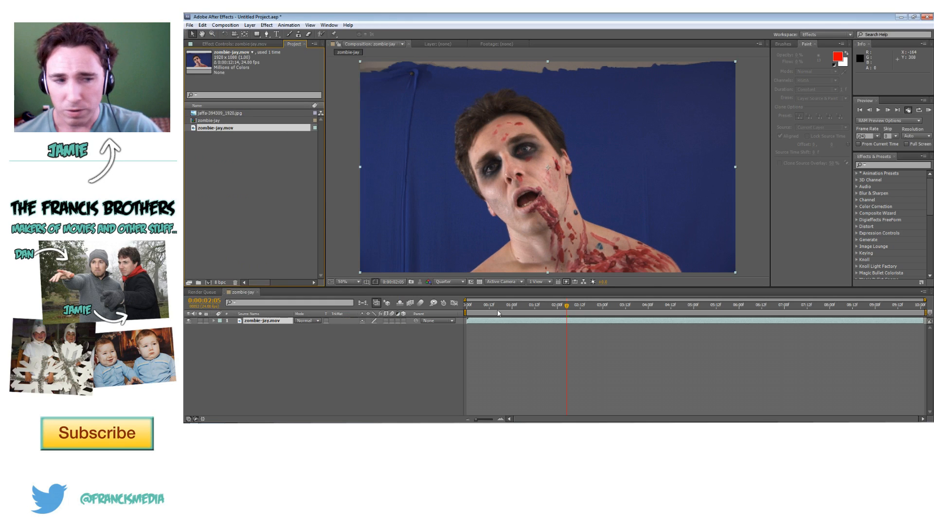
# - Play the composition from its first frame to check the footage's motion
pyautogui.moveTo(465, 301); pyautogui.dragTo(456, 302)
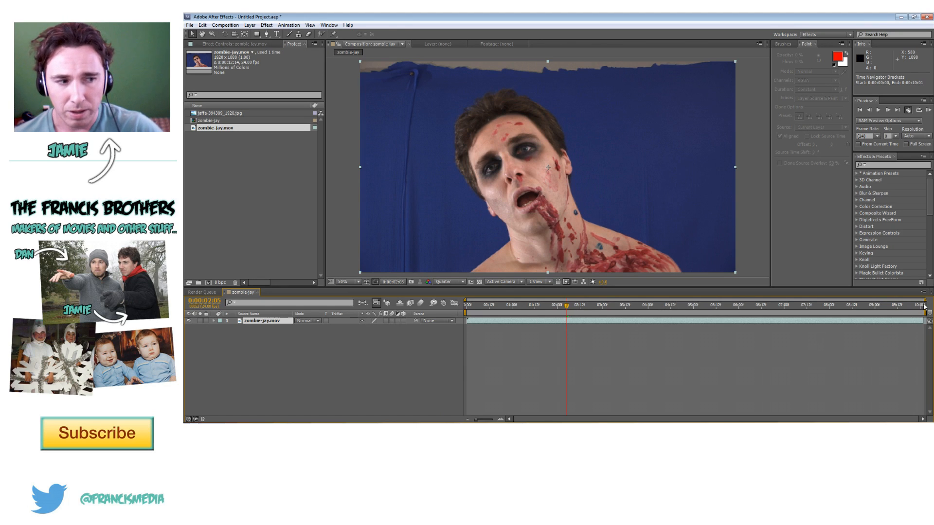
pyautogui.moveTo(509, 310); pyautogui.dragTo(440, 314)
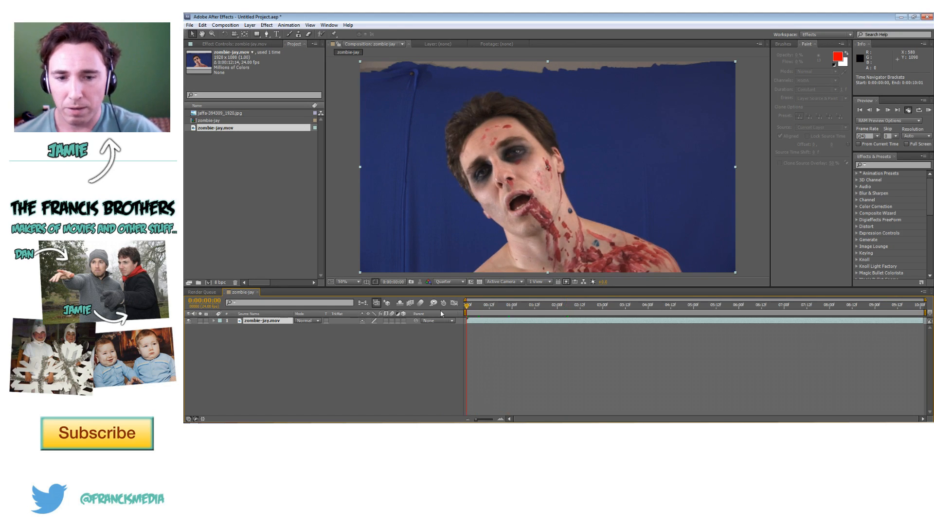
pyautogui.press('space')
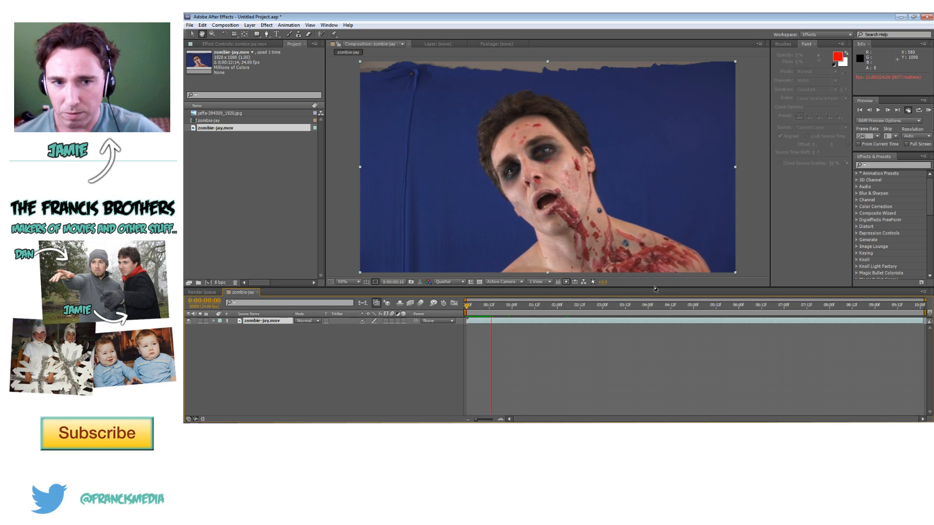
pyautogui.moveTo(523, 306); pyautogui.dragTo(441, 312)
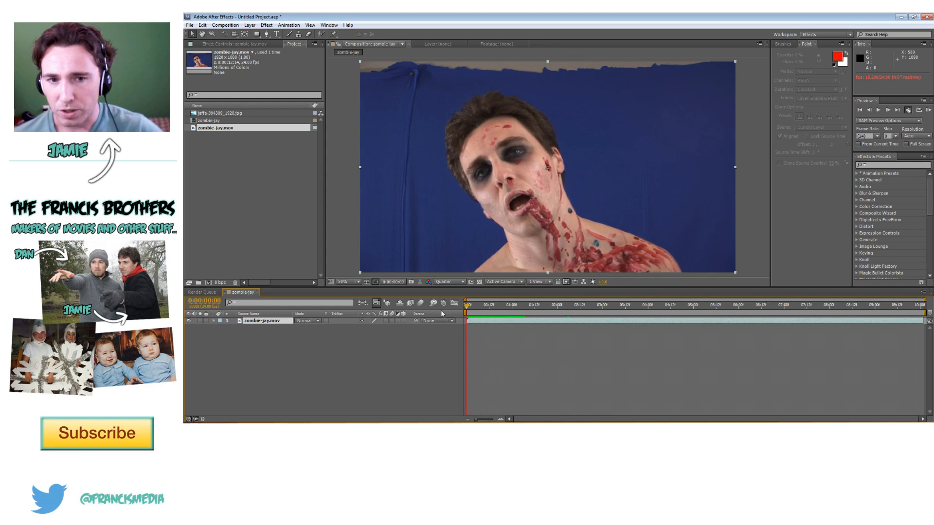
pyautogui.press('space')
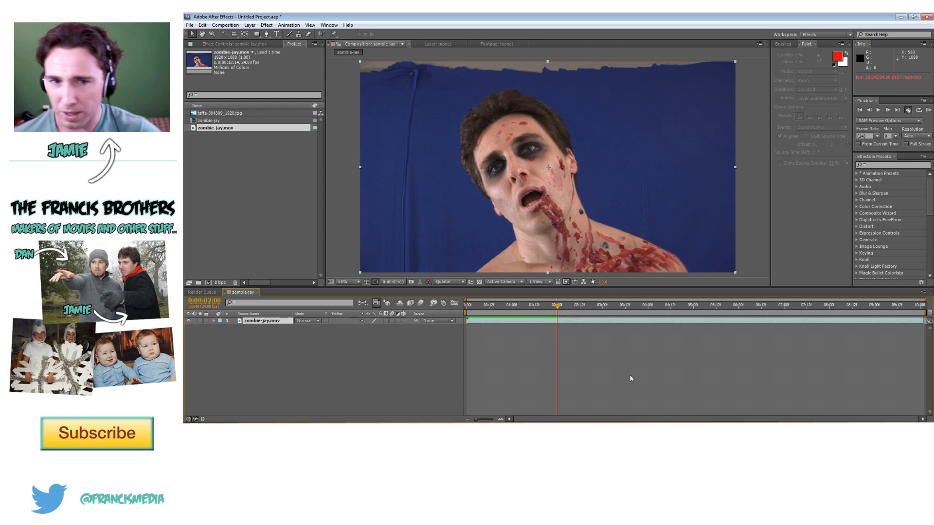
pyautogui.click(340, 196)
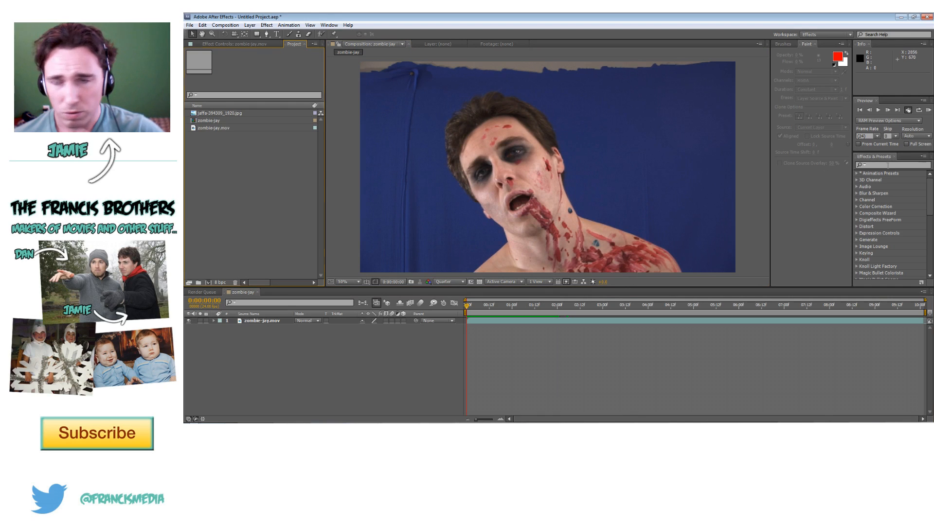
# - Apply the Keylight (1.2) keying effect to the zombie-jay.mov layer
pyautogui.click(885, 165)
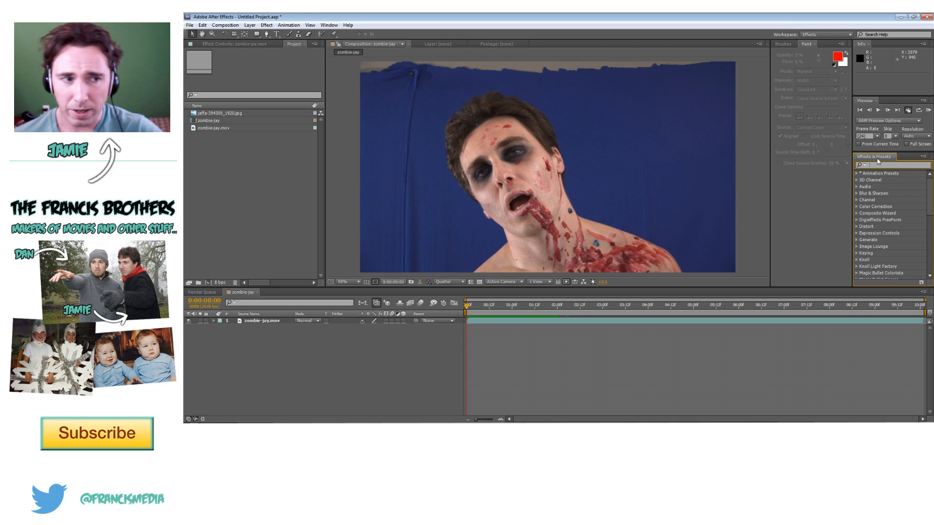
pyautogui.click(266, 25)
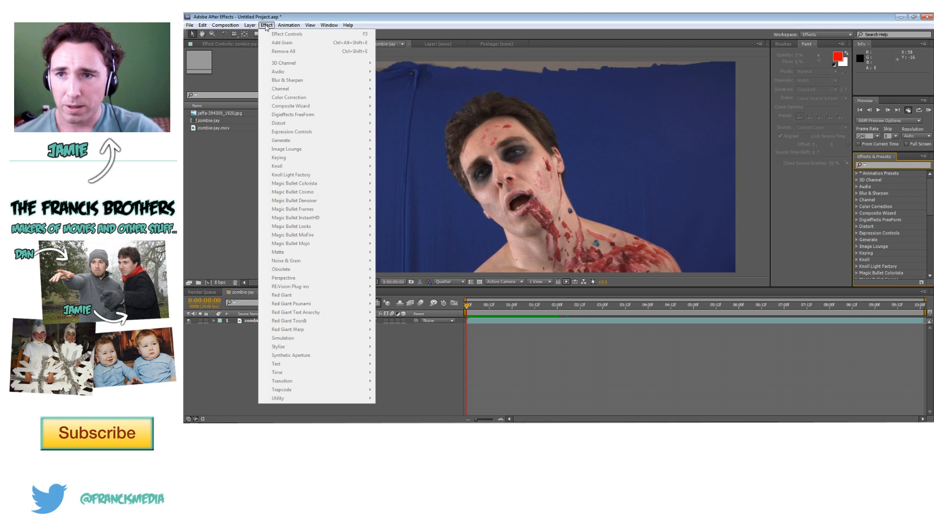
pyautogui.click(250, 178)
pyautogui.click(270, 26)
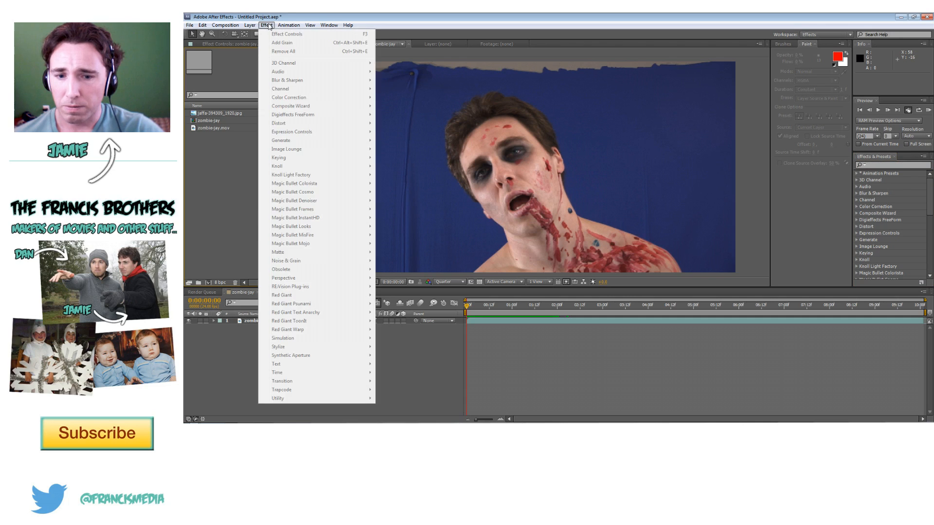
pyautogui.click(269, 26)
pyautogui.click(250, 321)
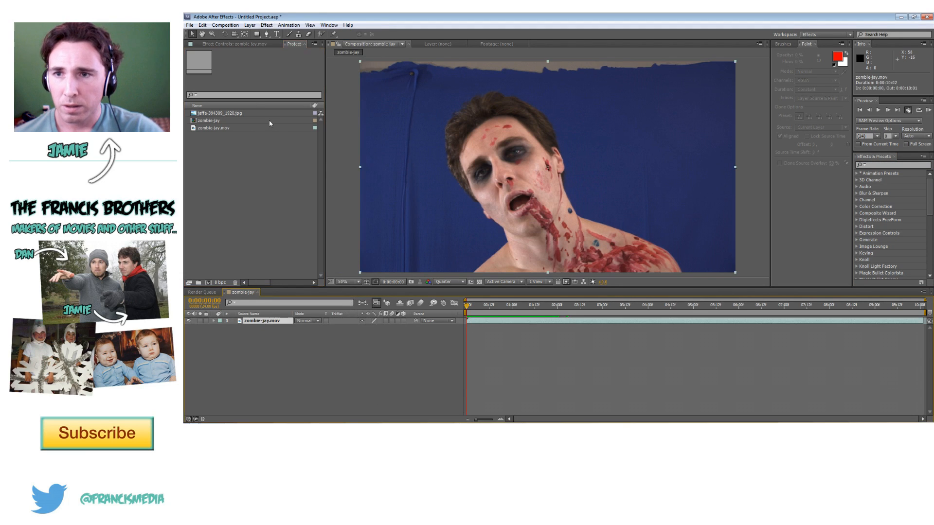
pyautogui.click(266, 25)
pyautogui.moveTo(302, 159)
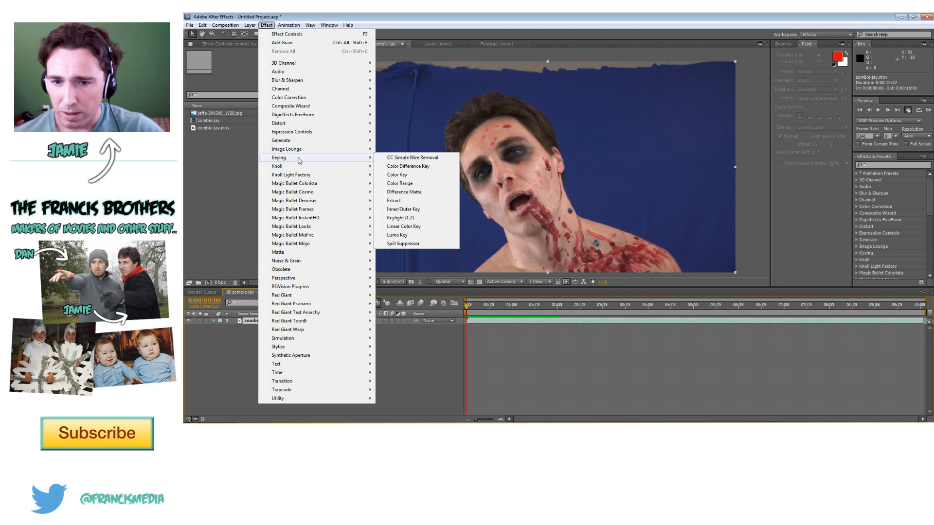
pyautogui.click(399, 218)
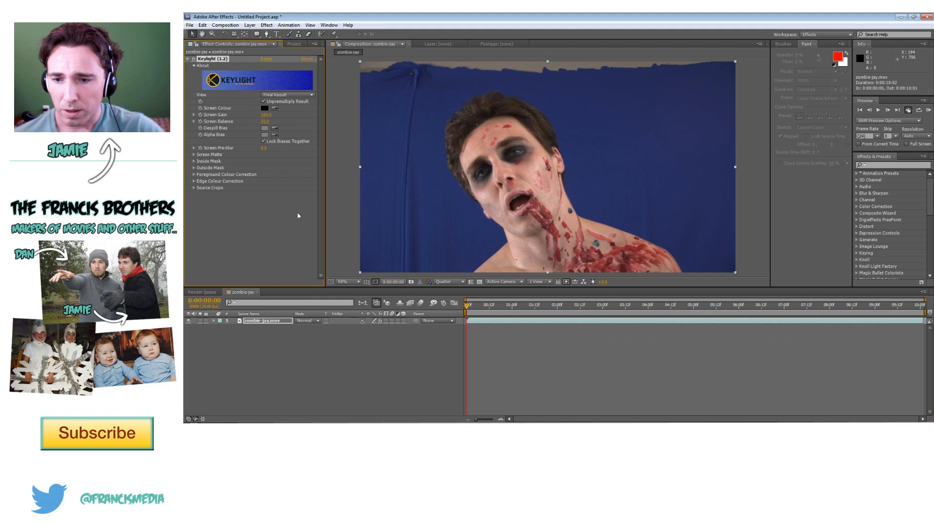
# - Sample the blue backdrop beside the zombie's head as Keylight's Screen Colour
pyautogui.moveTo(302, 286); pyautogui.dragTo(302, 295)
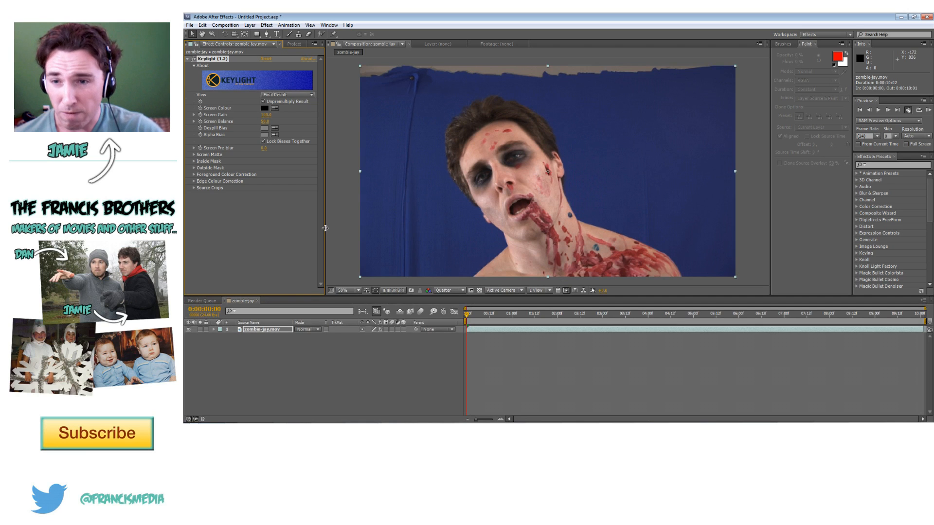
pyautogui.moveTo(325, 228); pyautogui.dragTo(314, 227)
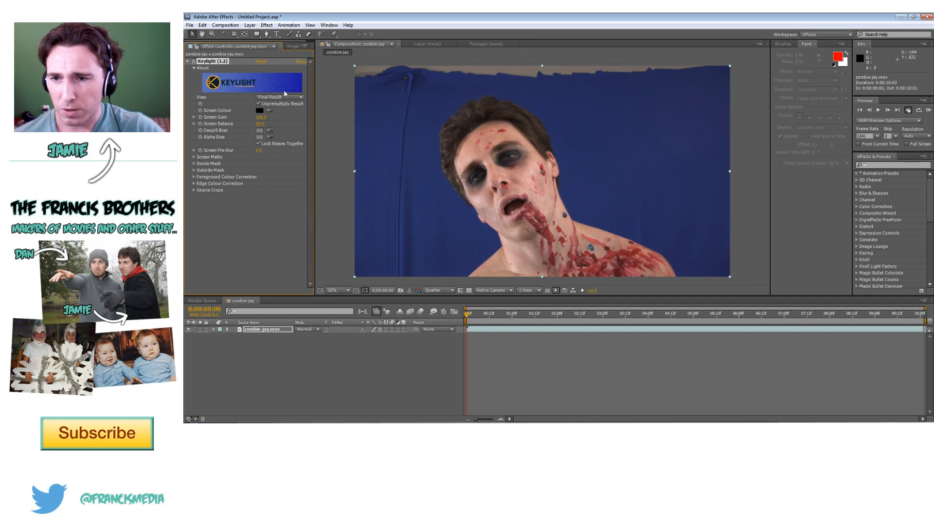
pyautogui.click(269, 111)
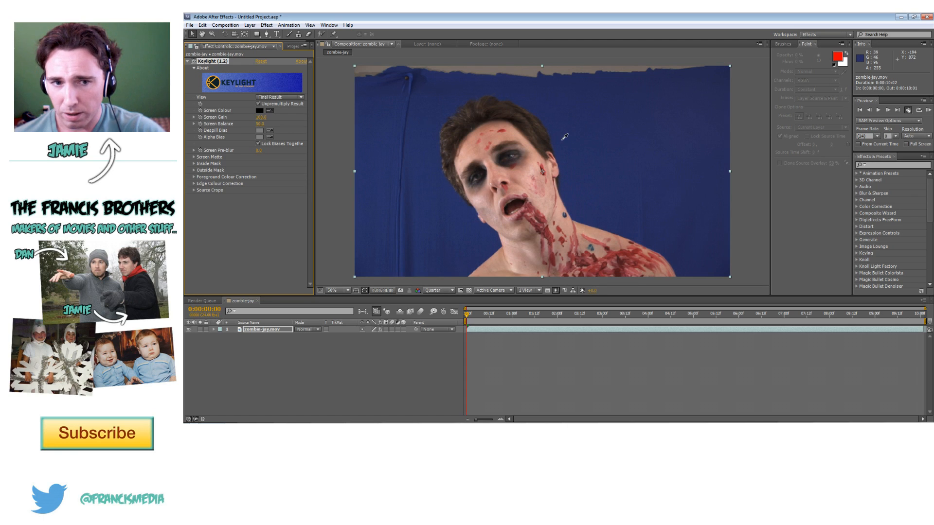
pyautogui.click(561, 141)
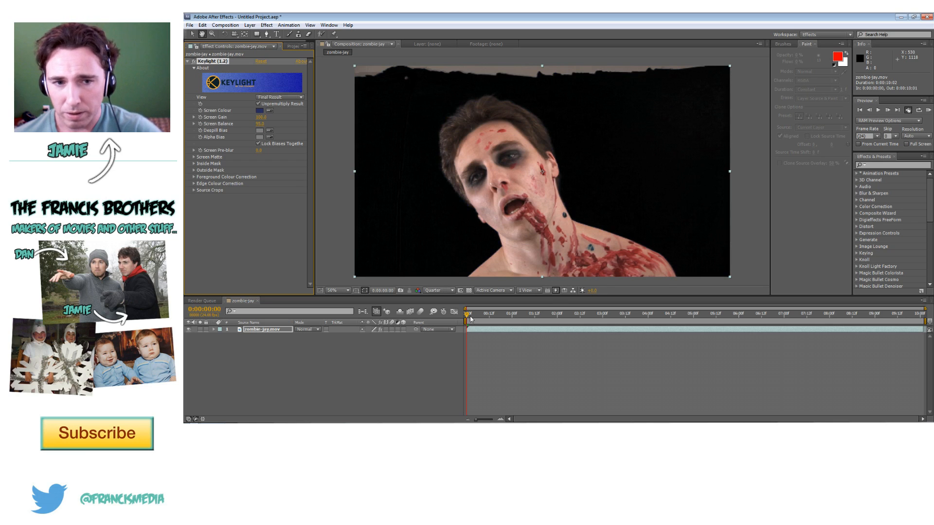
# - Play the keyed zombie footage and scrub back through it to check the blue screen removal
pyautogui.press('space')
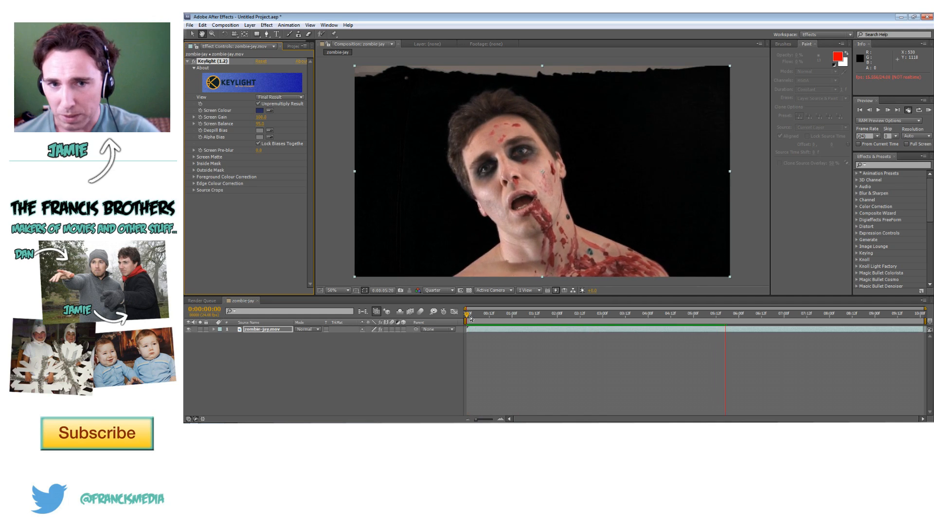
pyautogui.press('space')
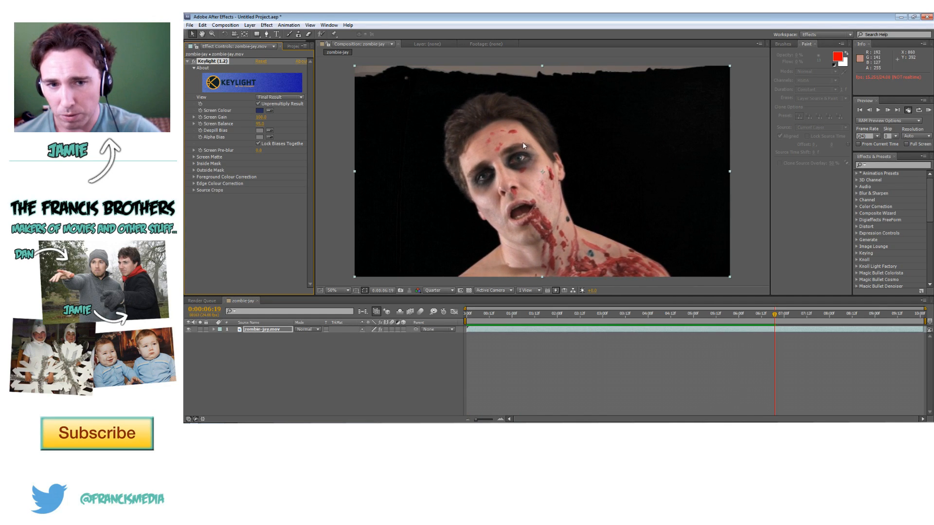
pyautogui.click(727, 316)
pyautogui.moveTo(727, 316); pyautogui.dragTo(459, 315)
pyautogui.moveTo(531, 315); pyautogui.dragTo(559, 315)
# - Set the composition preview resolution to Full and play the key from the first frame to check its edges
pyautogui.click(439, 290)
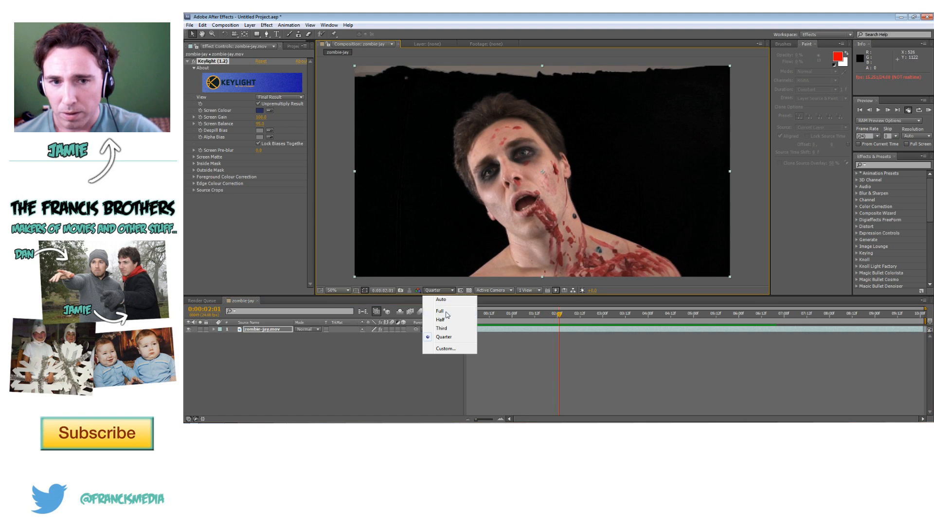
pyautogui.click(432, 298)
pyautogui.scroll(2, 526, 152)
pyautogui.moveTo(559, 315); pyautogui.dragTo(465, 320)
pyautogui.press('space')
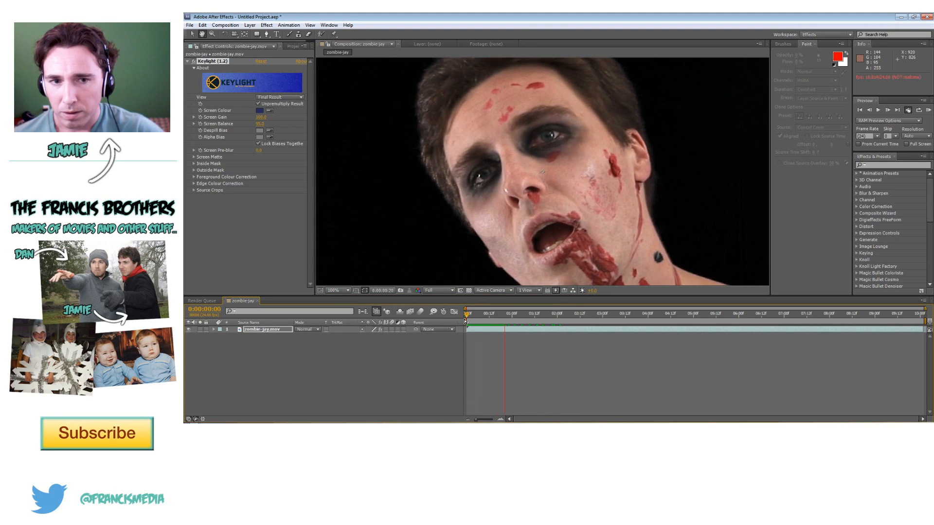
pyautogui.scroll(-4, 432, 253)
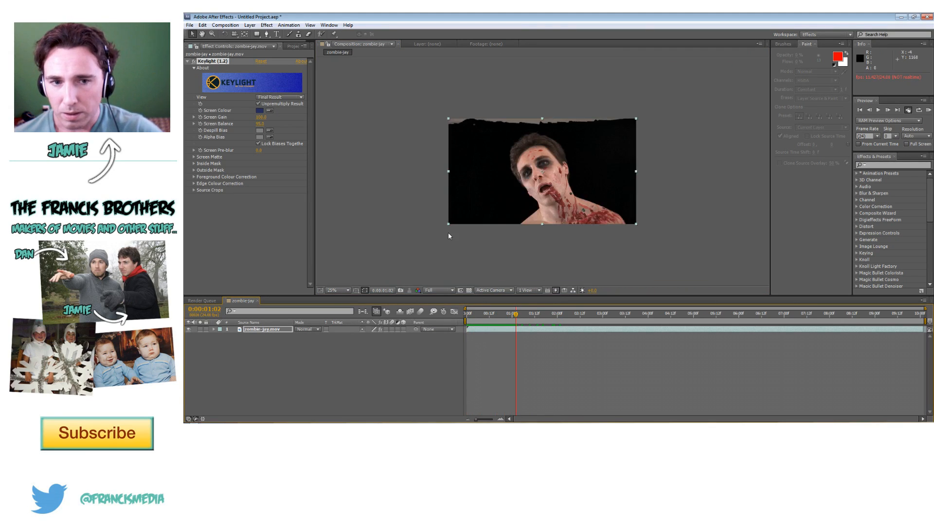
pyautogui.scroll(2, 448, 232)
pyautogui.click(366, 177)
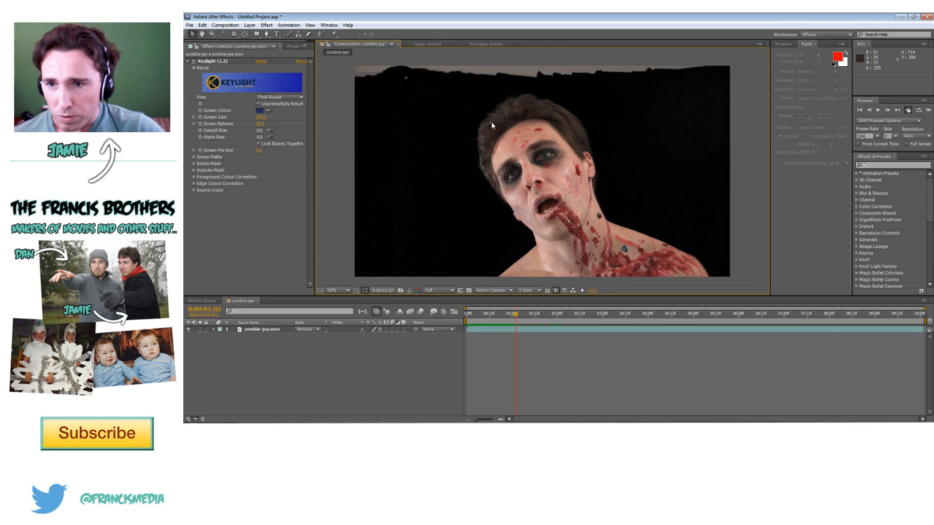
# - Raise Keylight's Screen Gain to 117 and switch its view to Screen Matte
pyautogui.click(193, 117)
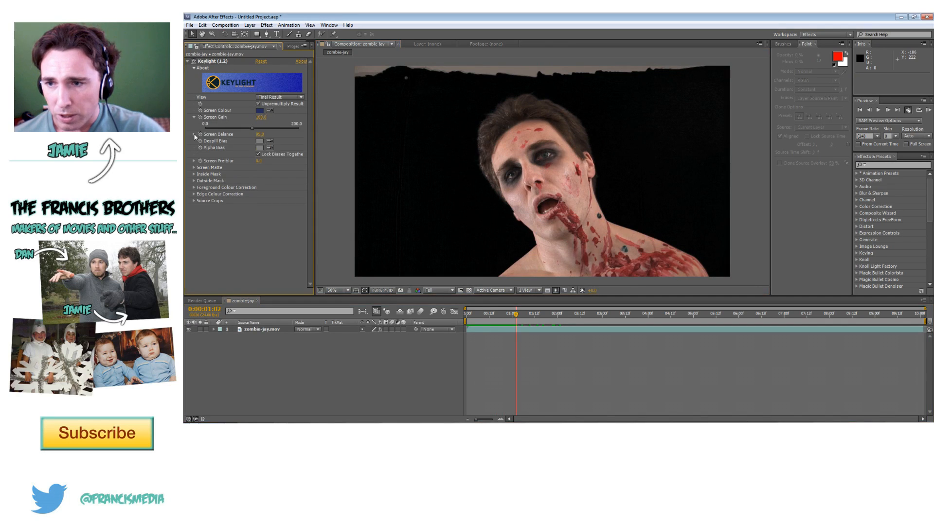
pyautogui.click(194, 135)
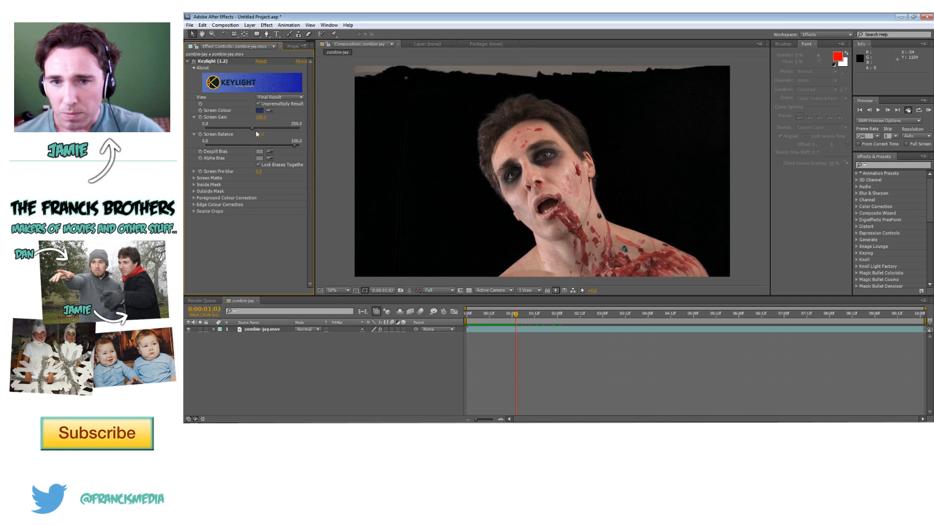
pyautogui.click(194, 172)
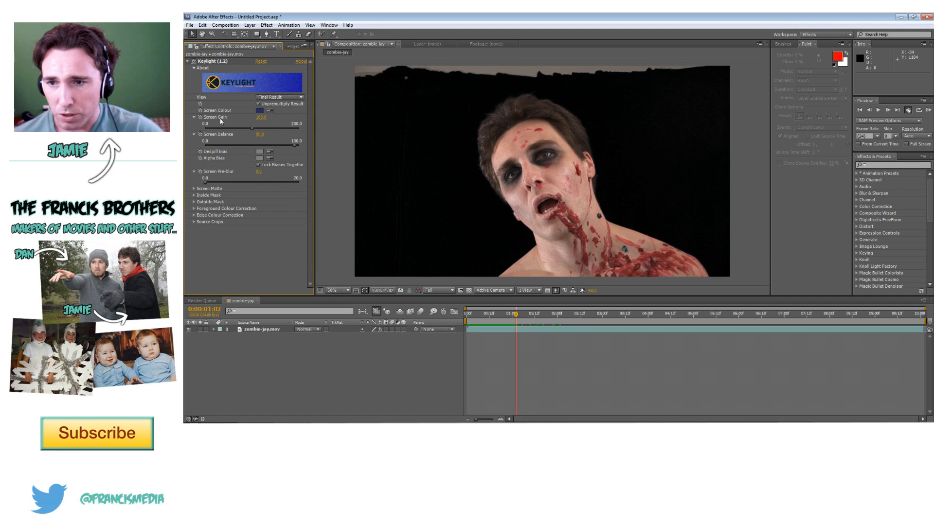
pyautogui.moveTo(253, 129)
pyautogui.mouseDown()
pyautogui.moveTo(262, 131)
pyautogui.moveTo(241, 127)
pyautogui.moveTo(261, 127)
pyautogui.mouseUp()
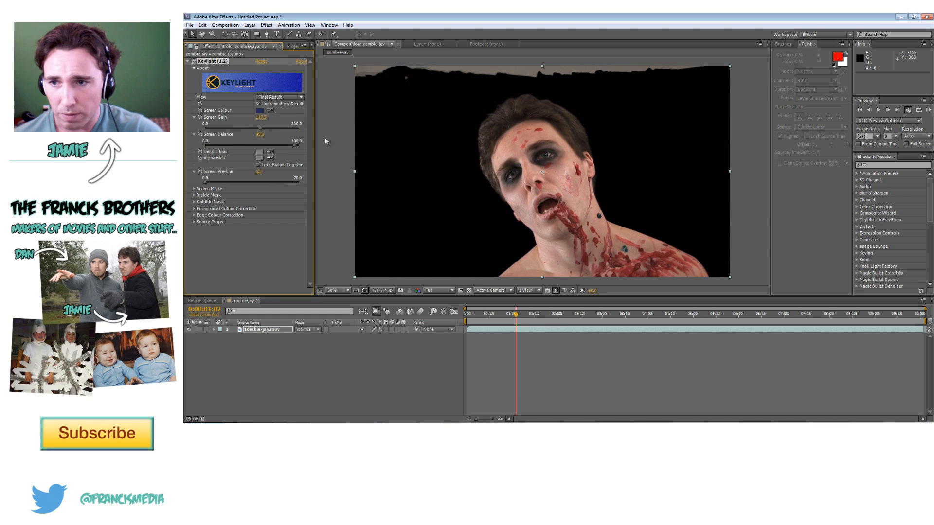
pyautogui.click(279, 98)
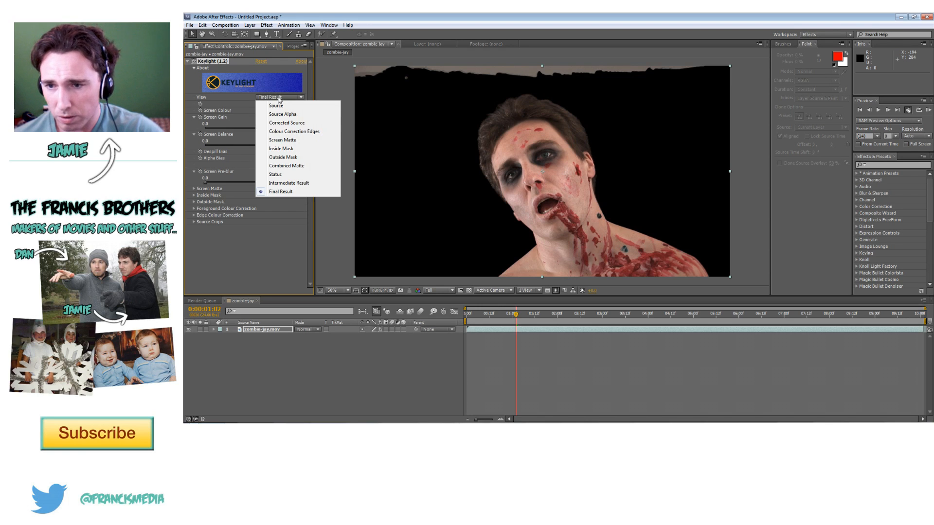
pyautogui.click(290, 142)
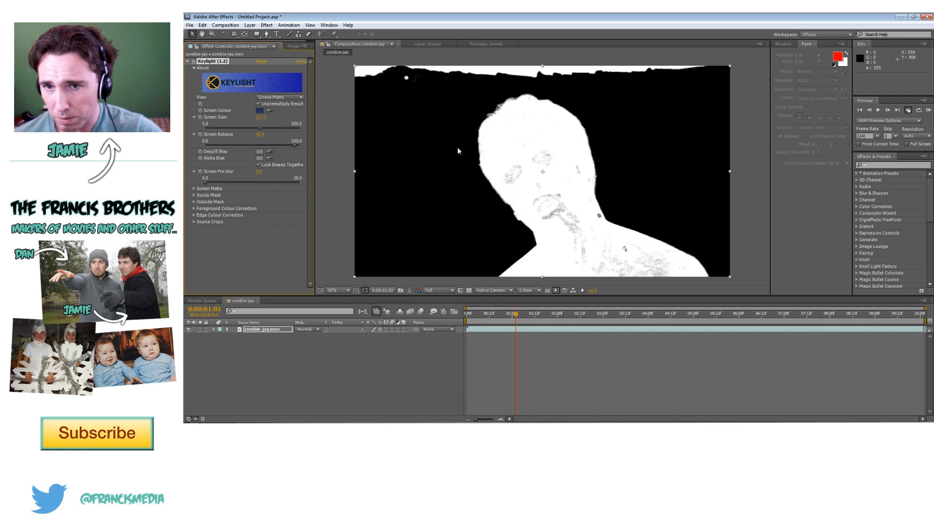
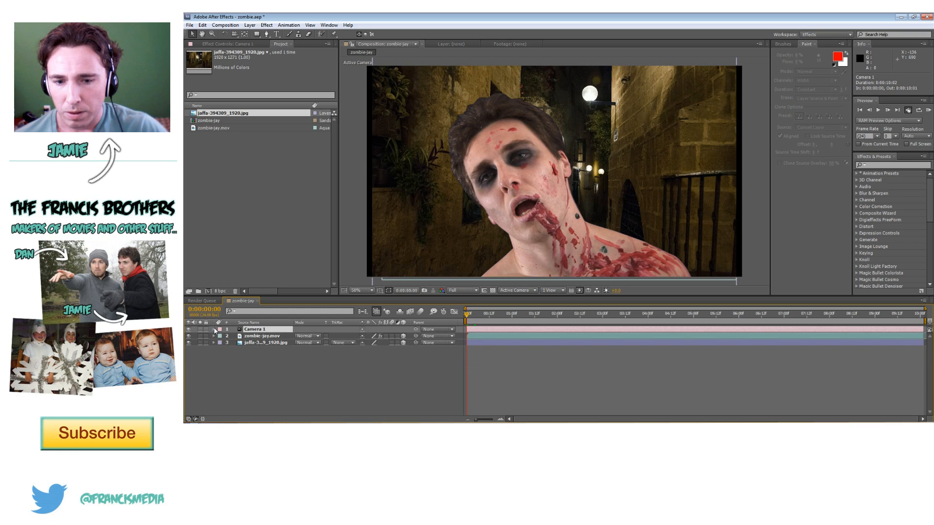
# - Start keyframing Camera 1's Position, Orientation and X, Y and Z Rotation at the first frame, and expand its camera options
pyautogui.click(214, 330)
pyautogui.click(220, 336)
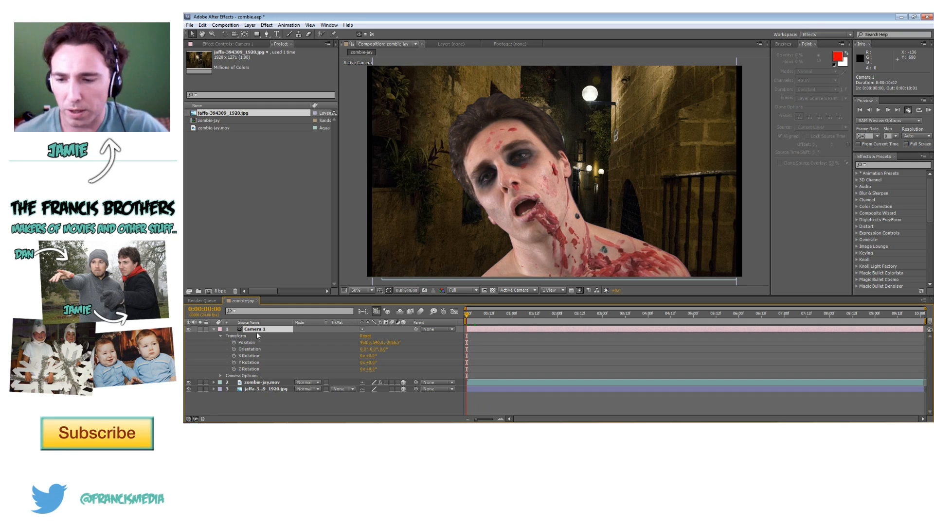
pyautogui.click(234, 342)
pyautogui.click(234, 349)
pyautogui.click(234, 355)
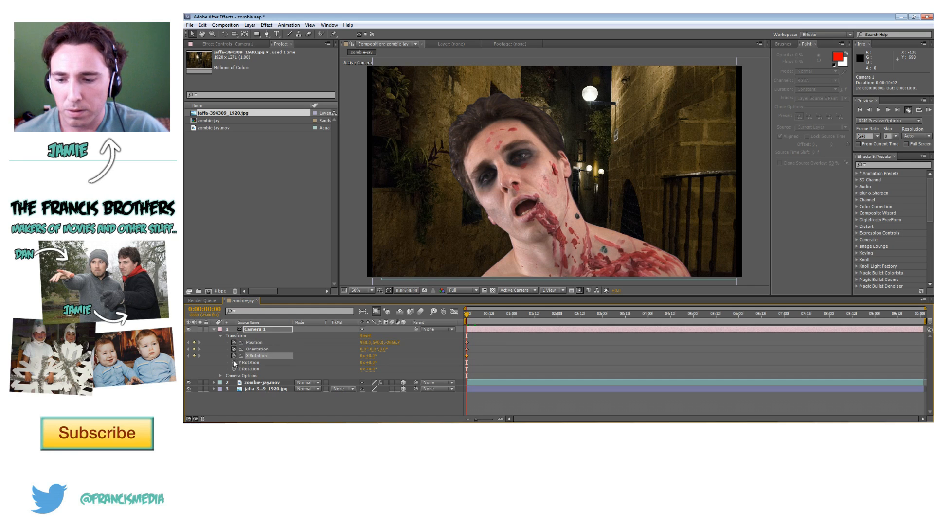
pyautogui.click(234, 362)
pyautogui.click(234, 369)
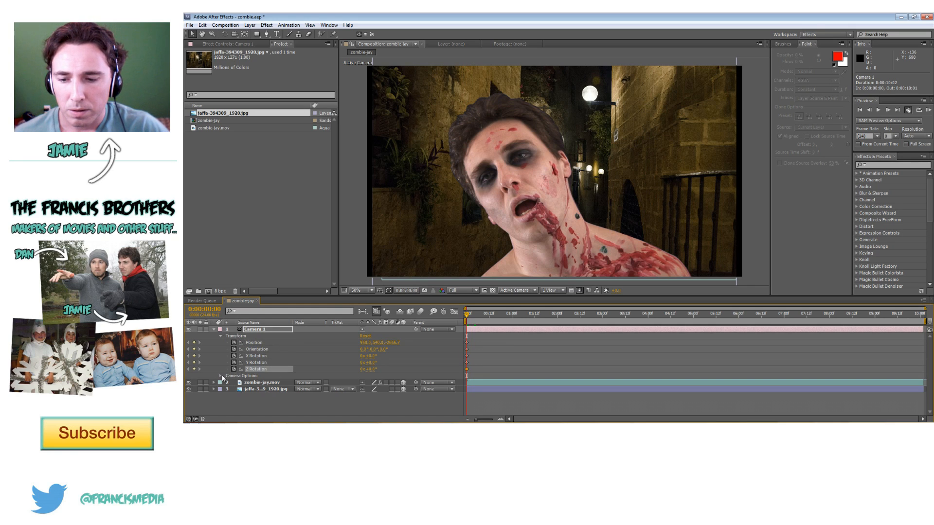
pyautogui.click(222, 376)
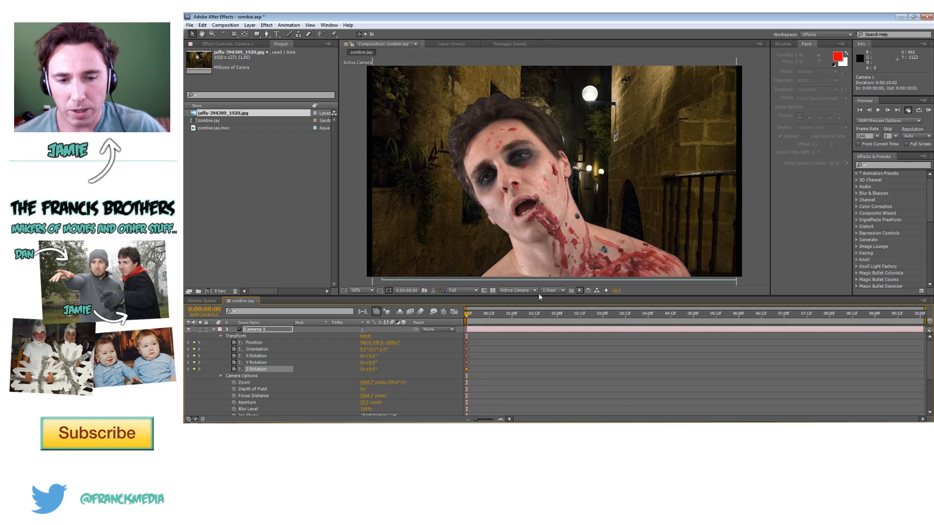
# - Inspect the camera's placement from the Top view and return to the Active Camera view, fitted up to 100%
pyautogui.click(514, 290)
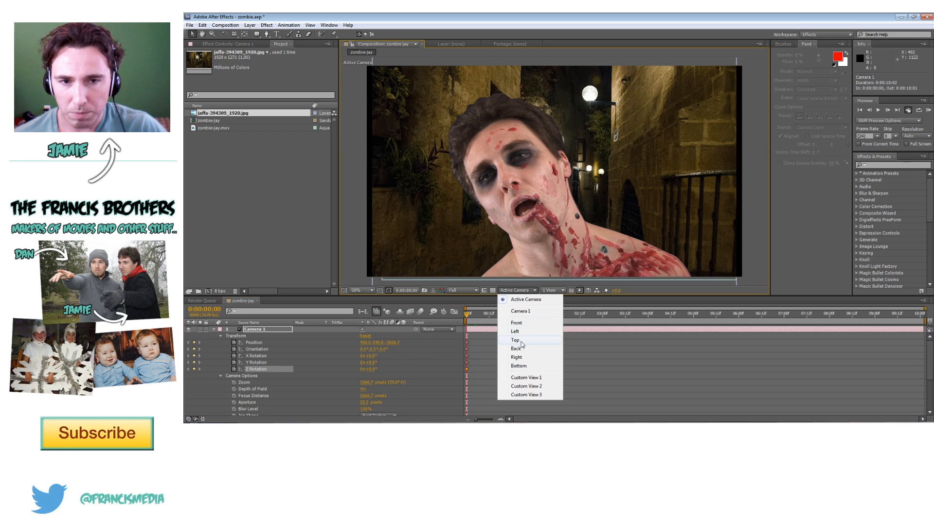
pyautogui.click(516, 340)
pyautogui.scroll(-6, 559, 200)
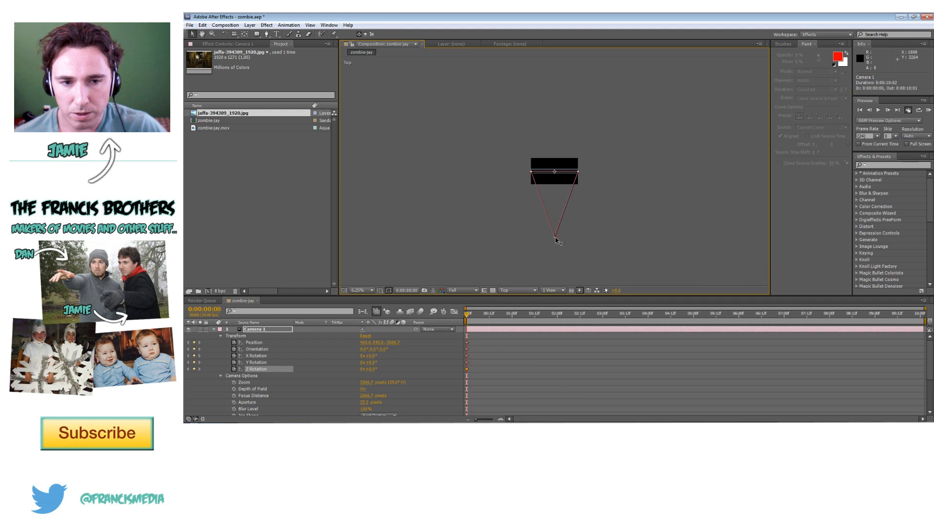
pyautogui.click(517, 291)
pyautogui.click(511, 298)
pyautogui.scroll(4, 565, 246)
pyautogui.scroll(2, 566, 248)
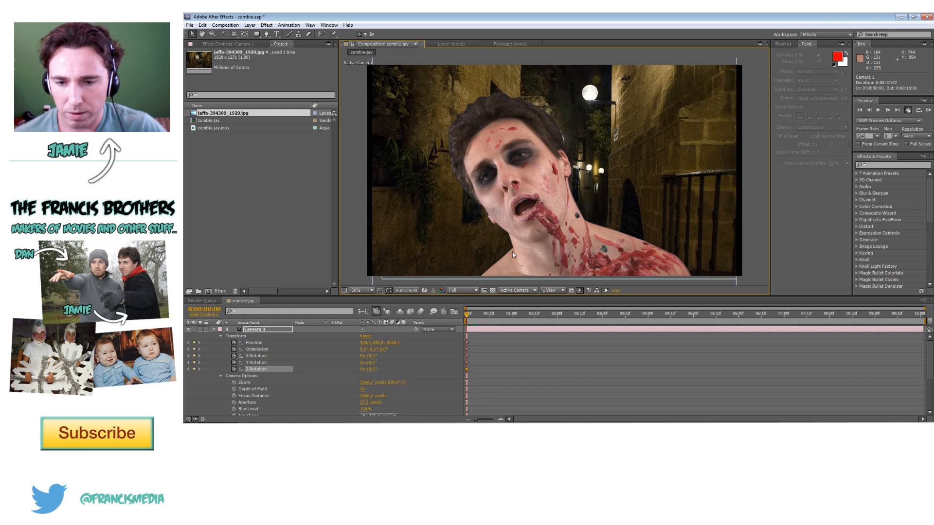
pyautogui.click(364, 291)
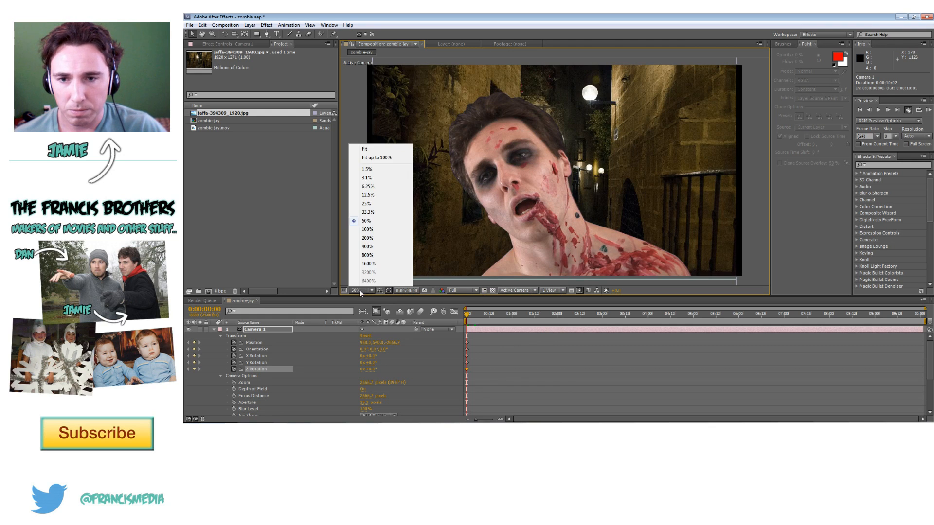
pyautogui.click(384, 159)
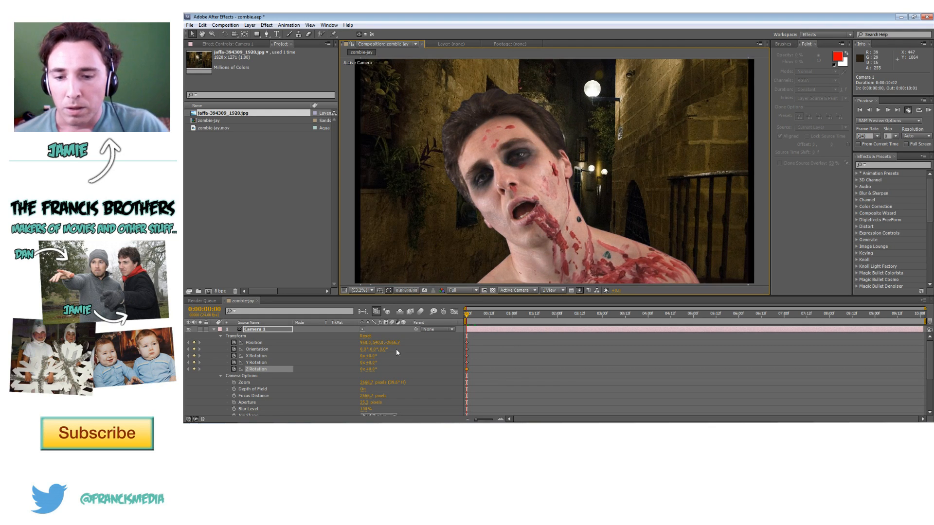
# - Move Camera 1 closer to the zombie at the first frame and select its starting transform keyframes
pyautogui.moveTo(379, 344); pyautogui.dragTo(527, 286)
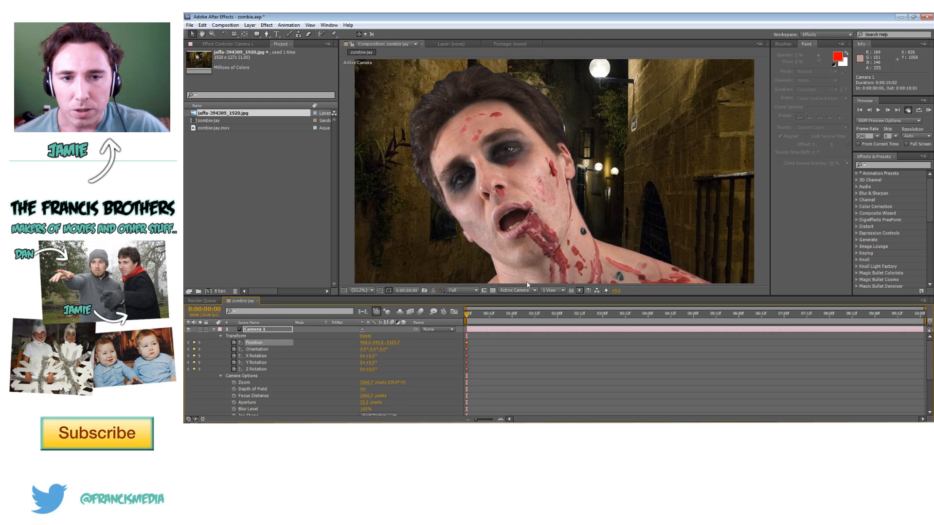
pyautogui.moveTo(478, 373); pyautogui.dragTo(467, 341)
pyautogui.rightClick(468, 342)
pyautogui.click(467, 345)
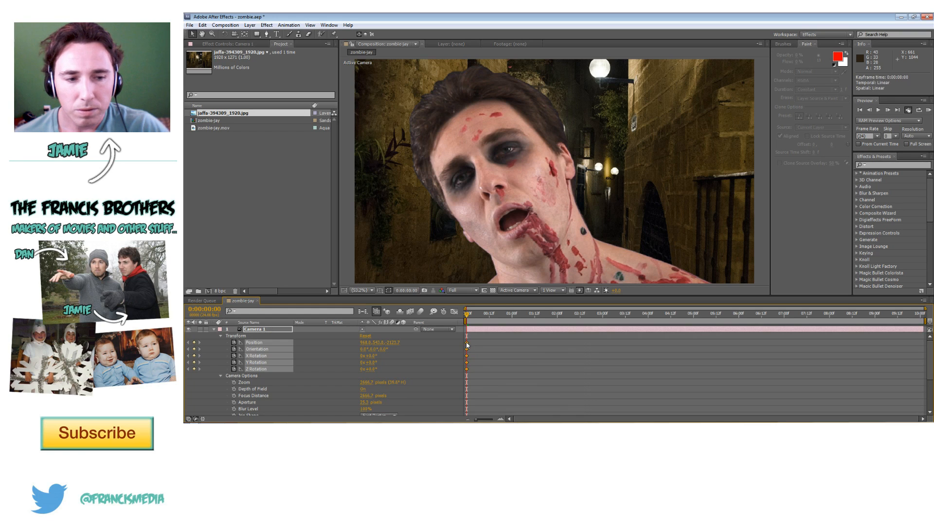
# - At 0:00:09:10, keyframe Camera 1's Position pulled back from the zombie and reframed, and add an X Rotation keyframe
pyautogui.click(893, 317)
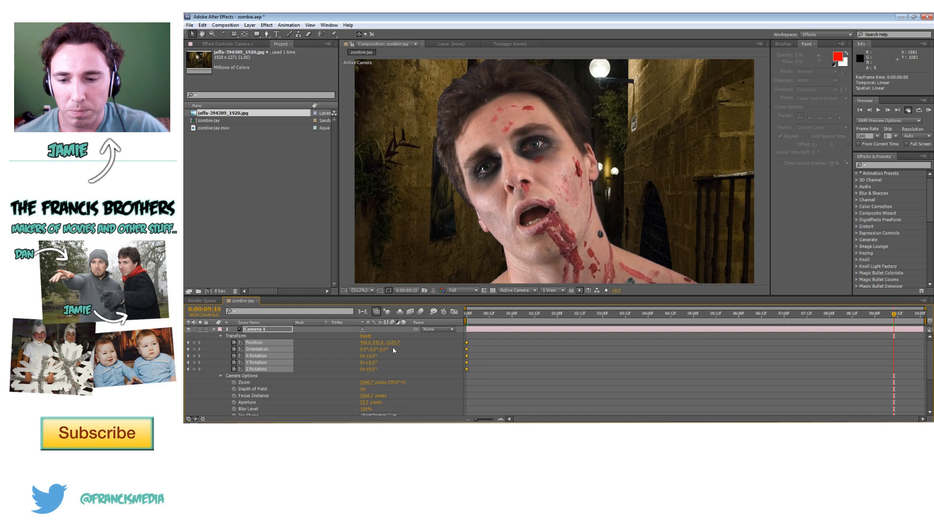
pyautogui.moveTo(394, 342); pyautogui.dragTo(329, 344)
pyautogui.moveTo(396, 343); pyautogui.dragTo(311, 343)
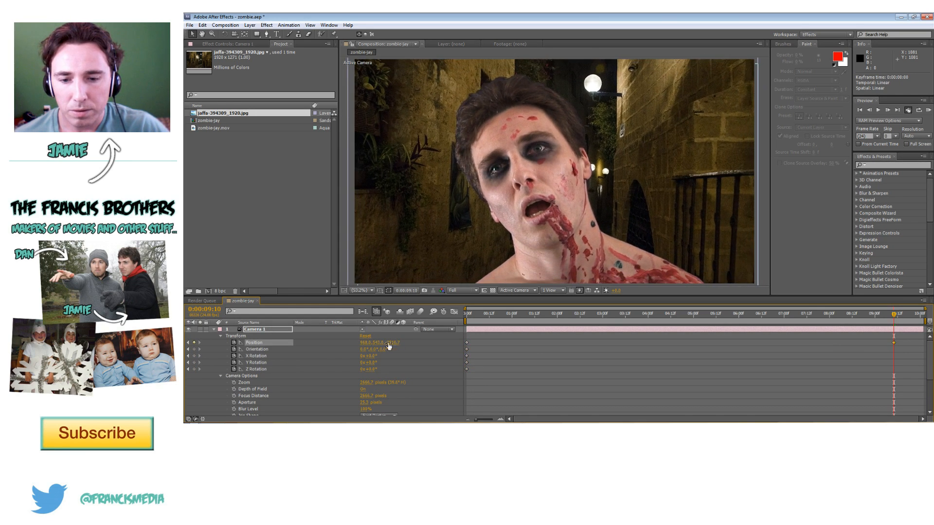
pyautogui.moveTo(390, 342)
pyautogui.mouseDown()
pyautogui.moveTo(353, 345)
pyautogui.moveTo(388, 345)
pyautogui.mouseUp()
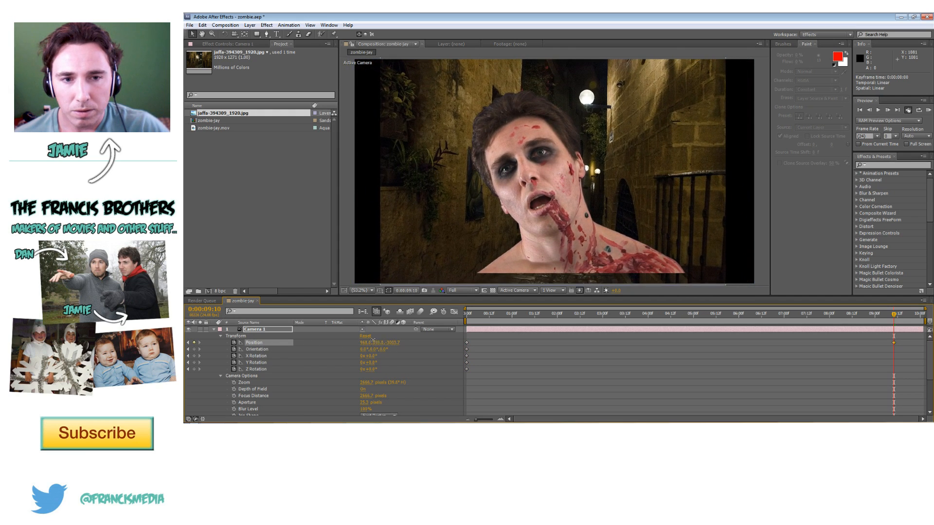
pyautogui.moveTo(361, 341); pyautogui.dragTo(372, 356)
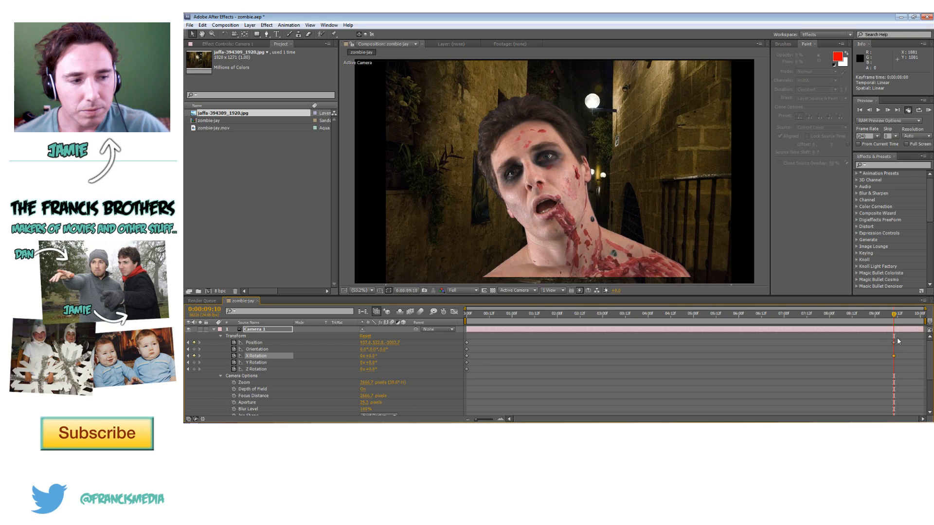
pyautogui.rightClick(894, 356)
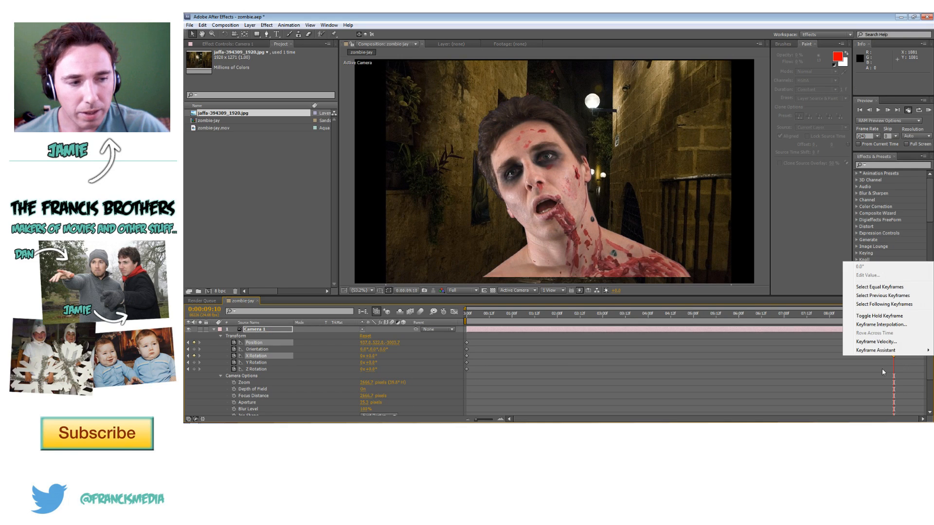
pyautogui.click(884, 370)
pyautogui.click(895, 357)
pyautogui.rightClick(894, 356)
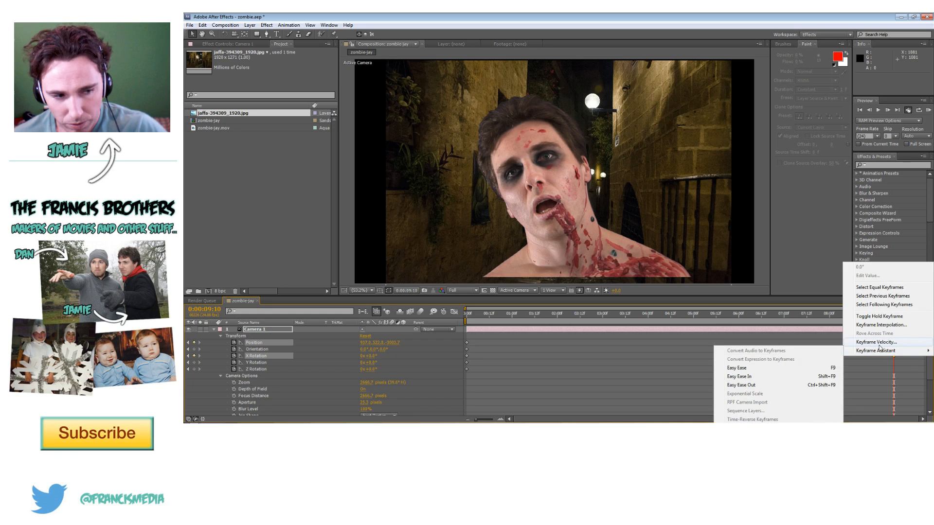
pyautogui.click(900, 362)
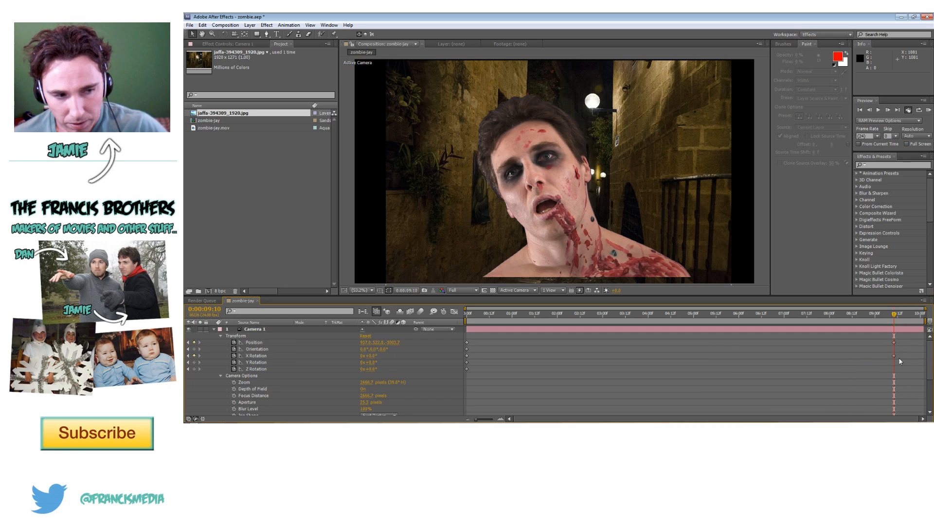
# - Apply Easy Ease to Camera 1's Position and X Rotation keyframes at 0:00:09:10
pyautogui.moveTo(898, 347); pyautogui.dragTo(895, 358)
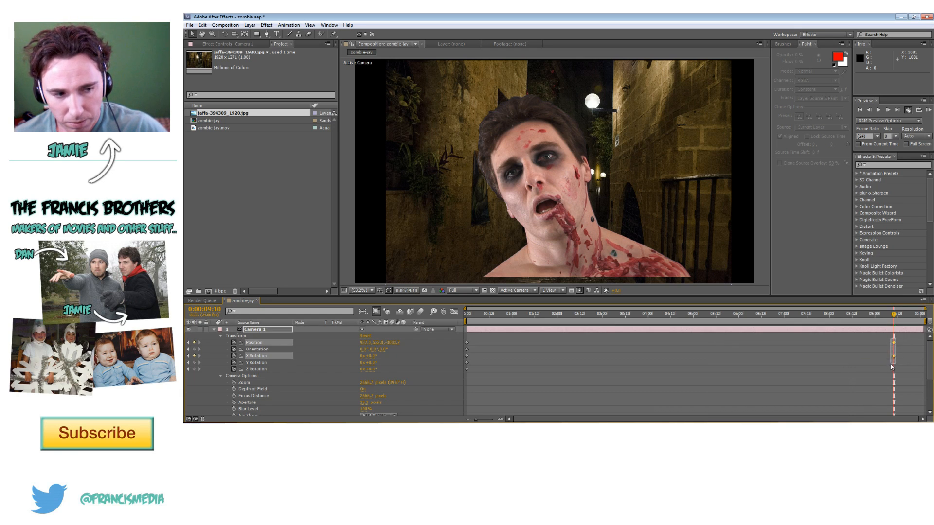
pyautogui.rightClick(896, 358)
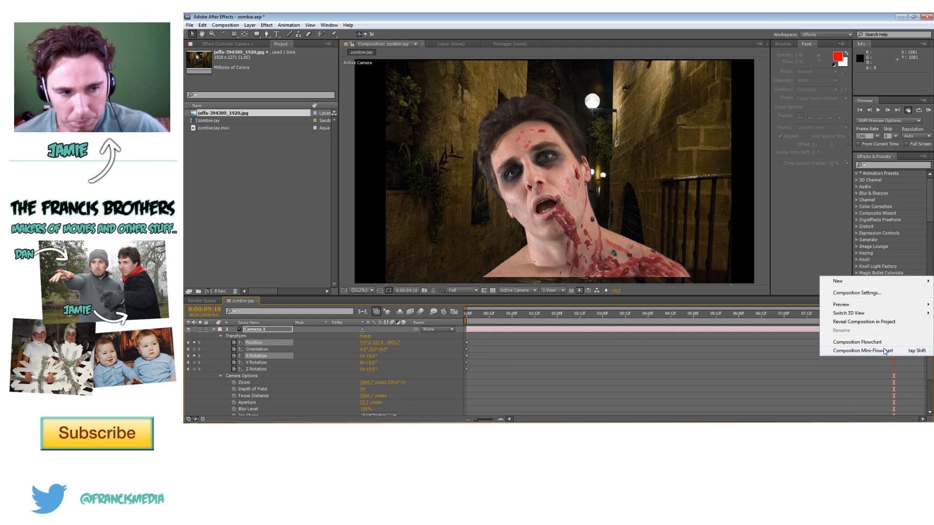
pyautogui.rightClick(893, 360)
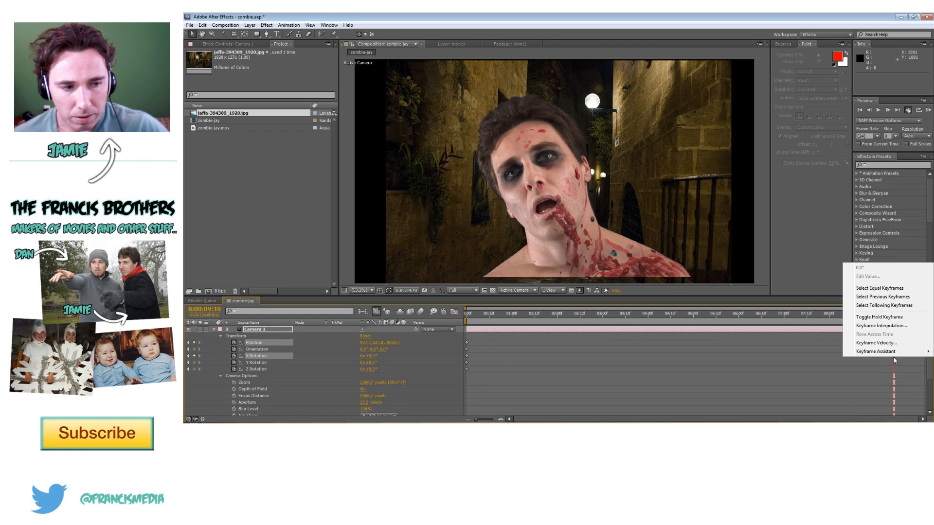
pyautogui.moveTo(886, 355)
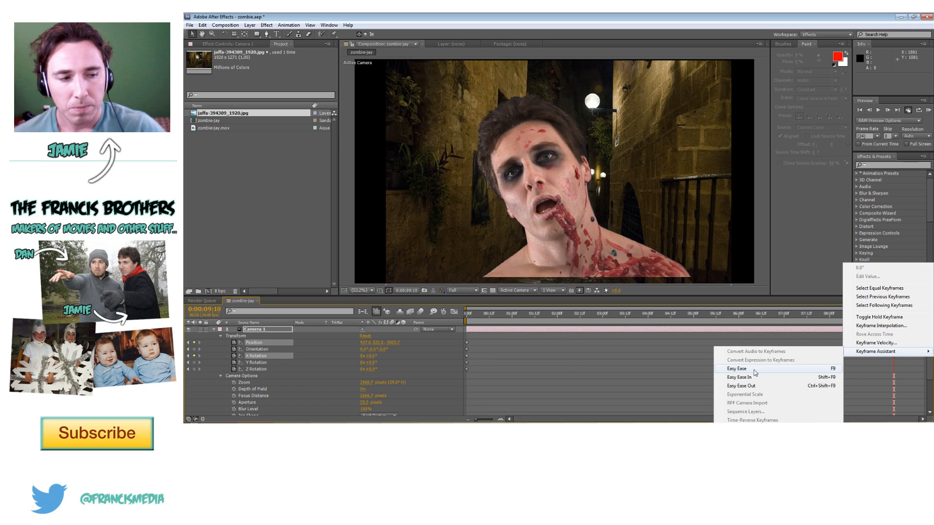
pyautogui.click(755, 373)
# - Set the composition preview resolution to Quarter and preview the camera move from the first frame
pyautogui.moveTo(893, 316); pyautogui.dragTo(465, 321)
pyautogui.click(462, 290)
pyautogui.click(464, 340)
pyautogui.press('space')
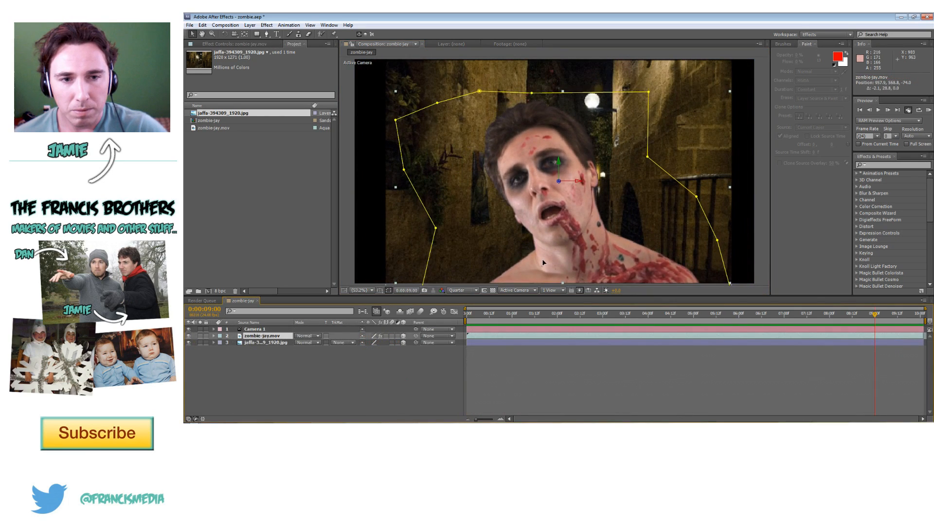
# - Lower the zombie-jay.mov layer slightly at 0:00:09:00, scale it to about 97% wide and 107% high, and preview it
pyautogui.moveTo(542, 259); pyautogui.dragTo(542, 261)
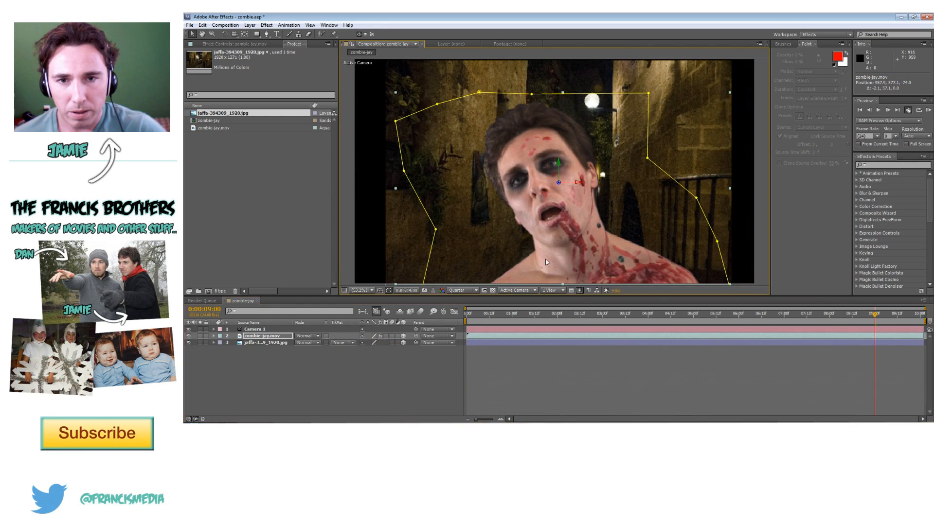
pyautogui.click(214, 336)
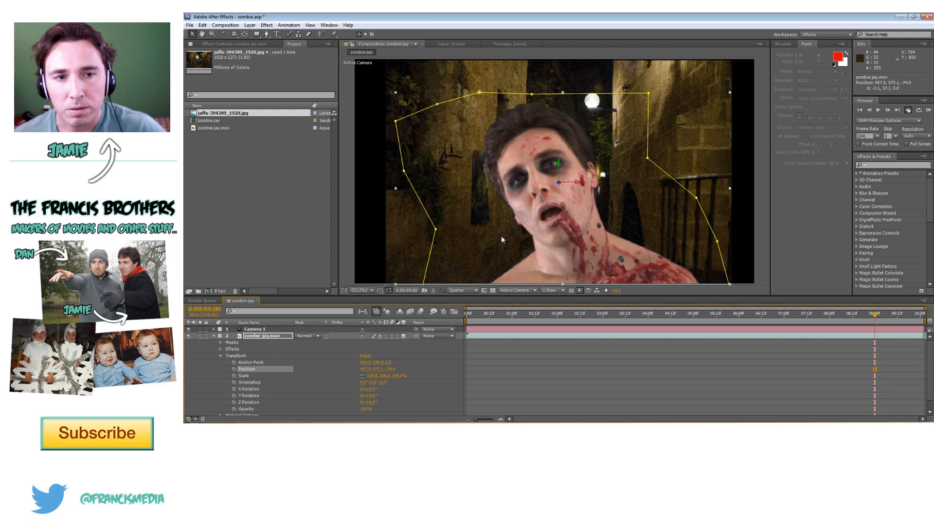
pyautogui.click(530, 214)
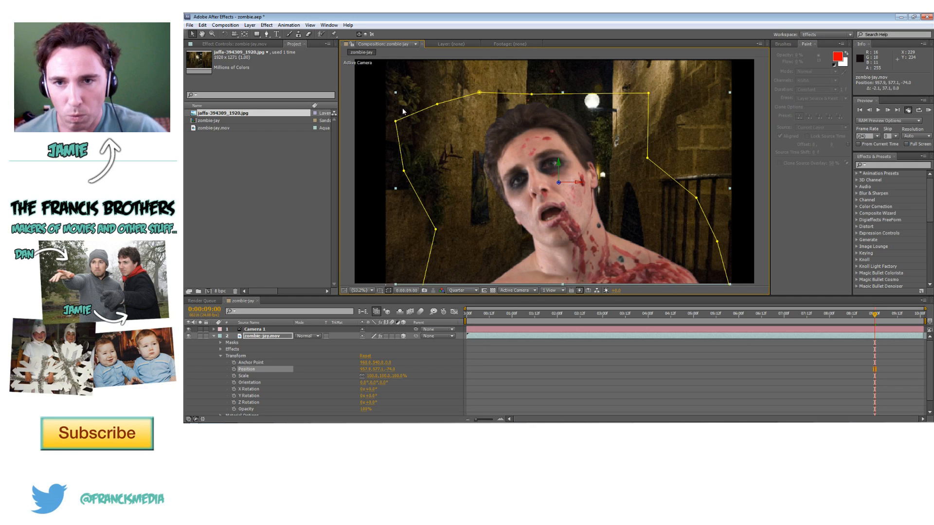
pyautogui.moveTo(396, 92); pyautogui.dragTo(400, 86)
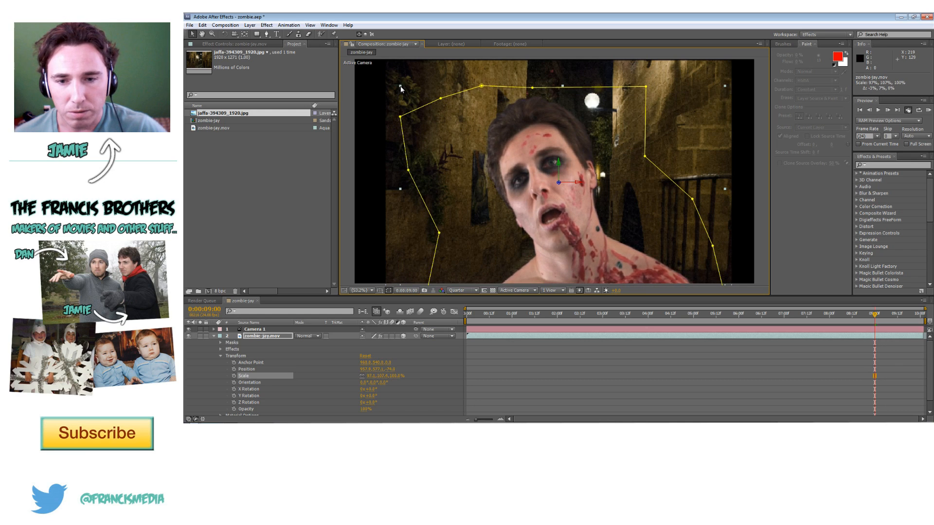
pyautogui.click(400, 228)
pyautogui.moveTo(495, 316); pyautogui.dragTo(453, 312)
pyautogui.press('space')
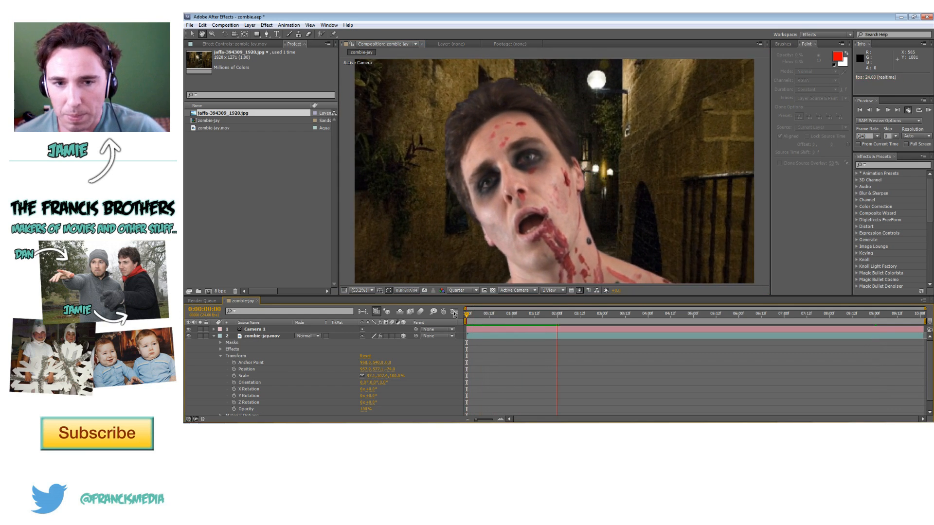
# - Move the zombie layer to the right side of the alley and preview the animation from the first frame
pyautogui.click(281, 334)
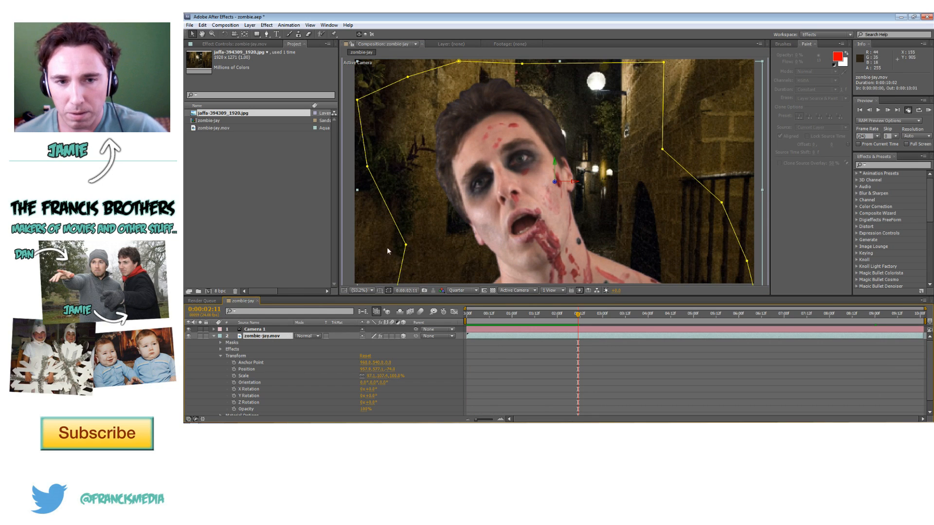
pyautogui.moveTo(529, 230); pyautogui.dragTo(603, 208)
pyautogui.moveTo(488, 314); pyautogui.dragTo(453, 320)
pyautogui.press('space')
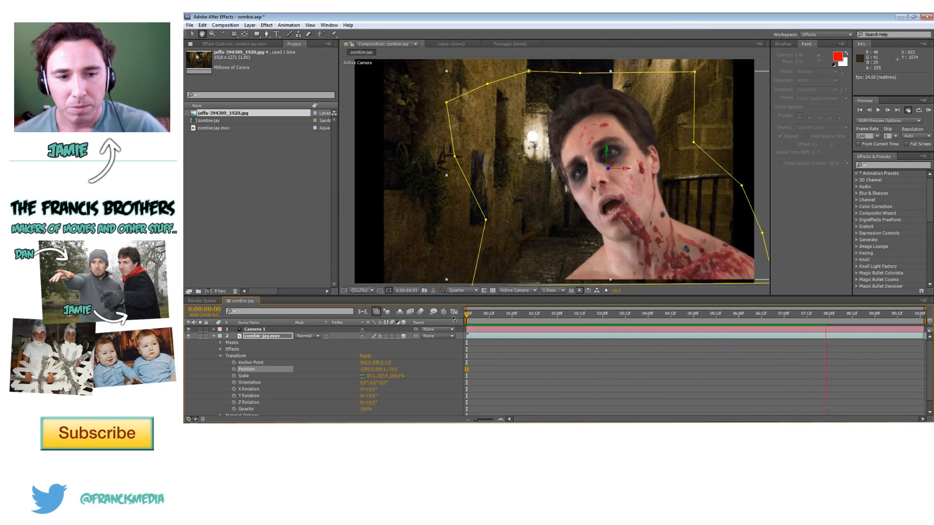
# - Fine-tune the zombie layer's placement at late and early frames, ending at position about 1163.6, 514.1, -74
pyautogui.moveTo(630, 210)
pyautogui.mouseDown()
pyautogui.moveTo(640, 222)
pyautogui.moveTo(634, 217)
pyautogui.mouseUp()
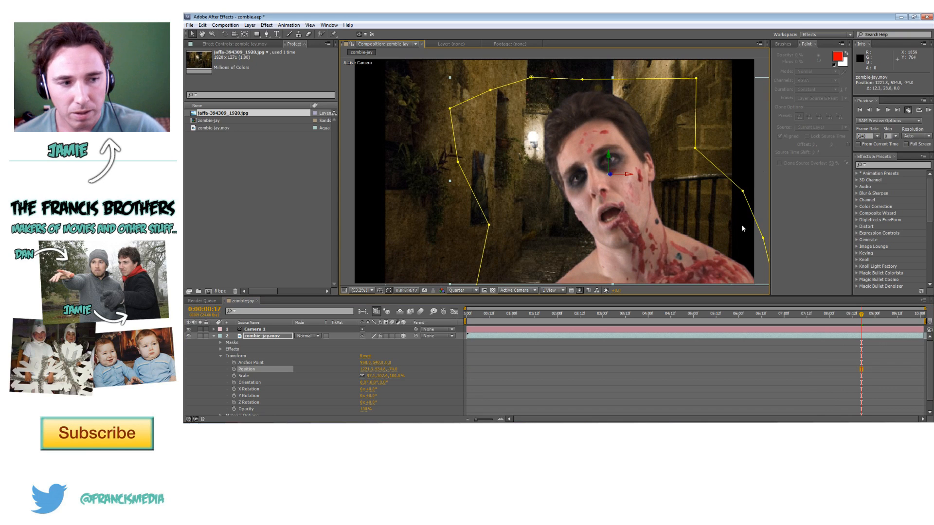
pyautogui.moveTo(862, 314); pyautogui.dragTo(491, 302)
pyautogui.moveTo(626, 264); pyautogui.dragTo(611, 258)
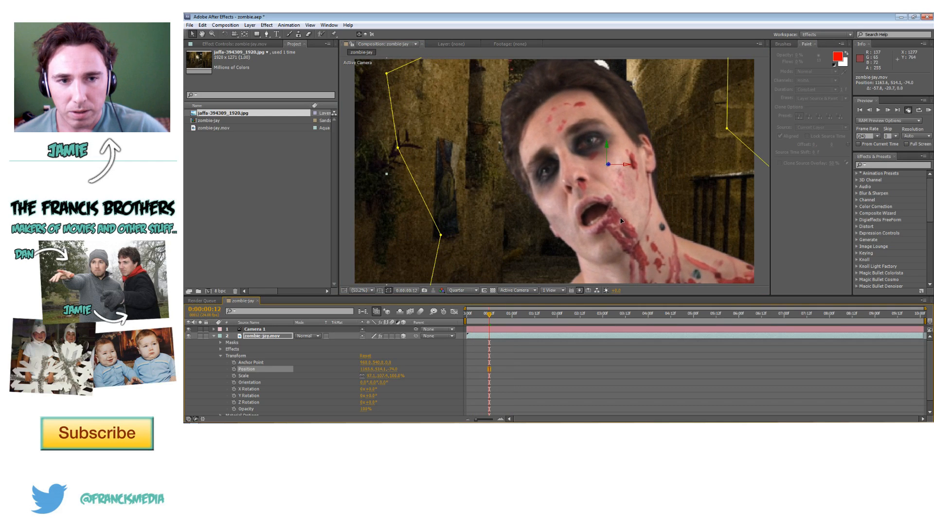
pyautogui.moveTo(489, 316); pyautogui.dragTo(451, 316)
# - Fit the whole frame in the composition view at 50%, deselect the layers and save the project
pyautogui.scroll(-1, 473, 237)
pyautogui.scroll(-2, 420, 216)
pyautogui.scroll(2, 389, 209)
pyautogui.click(377, 188)
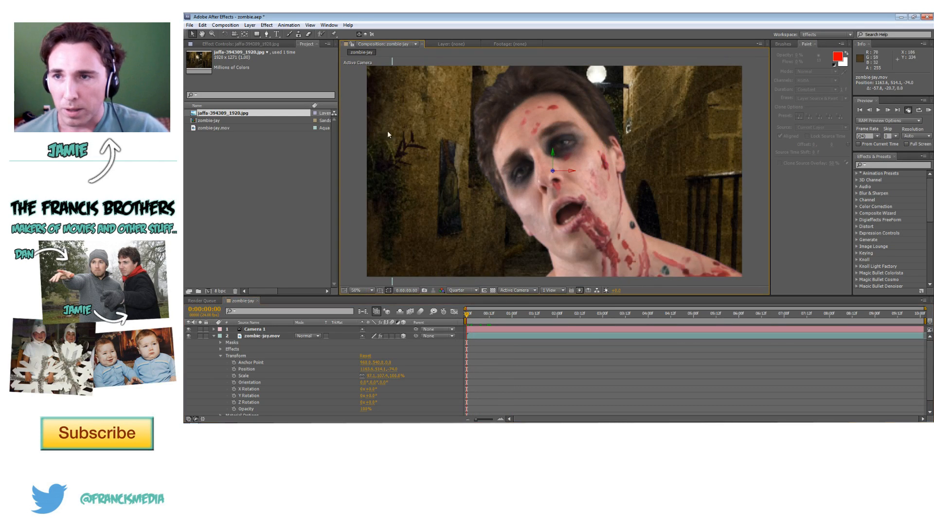
pyautogui.click(190, 25)
pyautogui.click(214, 97)
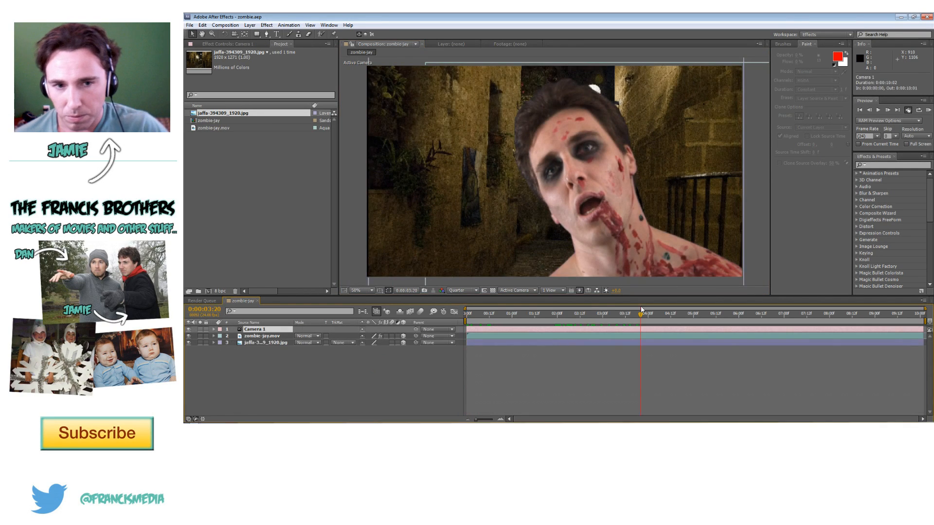
# - Stretch the alley background wider and slightly taller to cover the black edges near the end of the camera move
pyautogui.moveTo(642, 311); pyautogui.dragTo(847, 299)
pyautogui.click(414, 217)
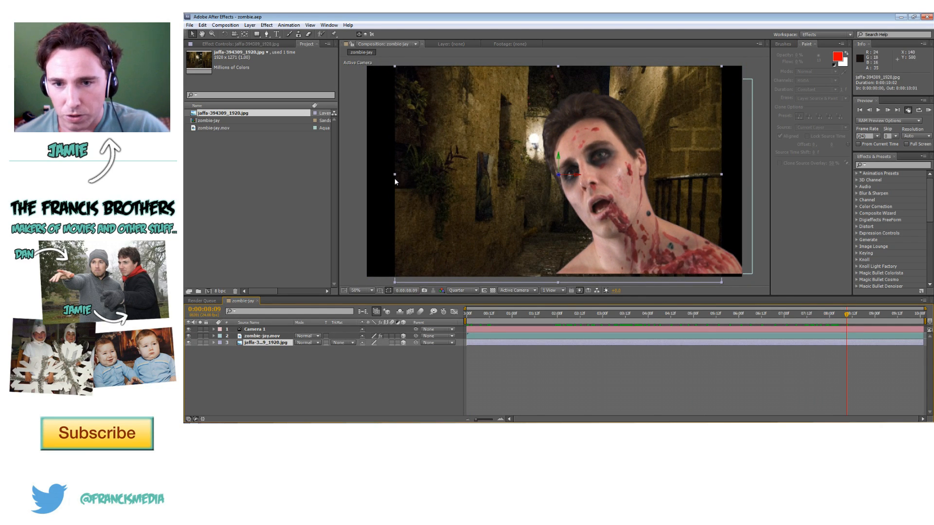
pyautogui.moveTo(394, 174); pyautogui.dragTo(369, 174)
pyautogui.moveTo(847, 315); pyautogui.dragTo(908, 315)
pyautogui.moveTo(371, 178); pyautogui.dragTo(367, 178)
pyautogui.moveTo(558, 67); pyautogui.dragTo(557, 63)
# - Lower the zombie layer at 0:00:09:18 so its cut-off bottom edge sits below the frame
pyautogui.click(473, 233)
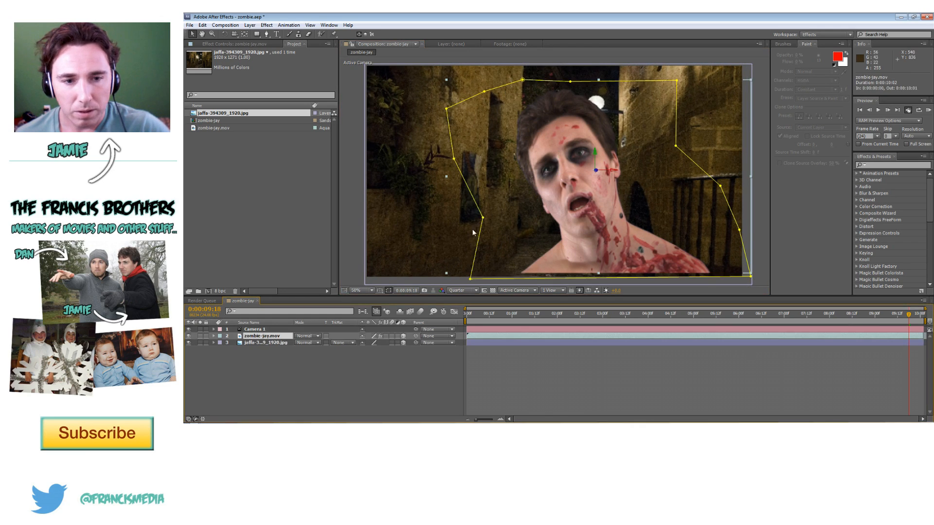
pyautogui.moveTo(577, 216); pyautogui.dragTo(573, 214)
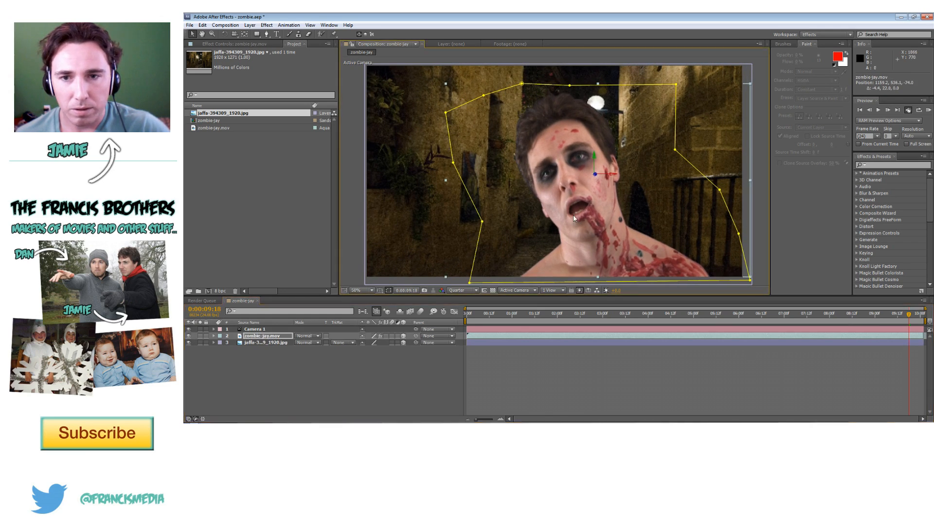
pyautogui.click(357, 154)
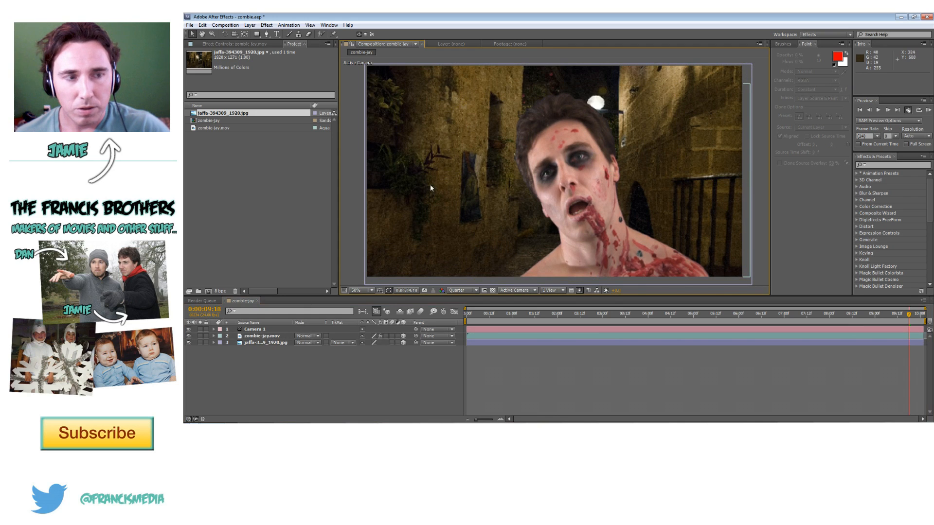
# - Adjust the alley background's edges at 0:00:09:02 to about 110% wide and 102% high, and expand its Transform properties
pyautogui.moveTo(911, 314); pyautogui.dragTo(880, 315)
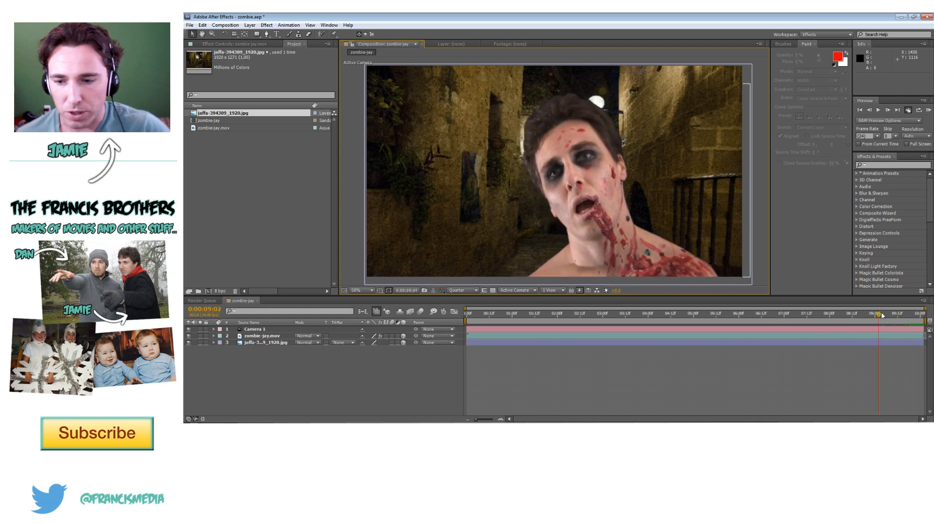
pyautogui.click(286, 343)
pyautogui.click(362, 176)
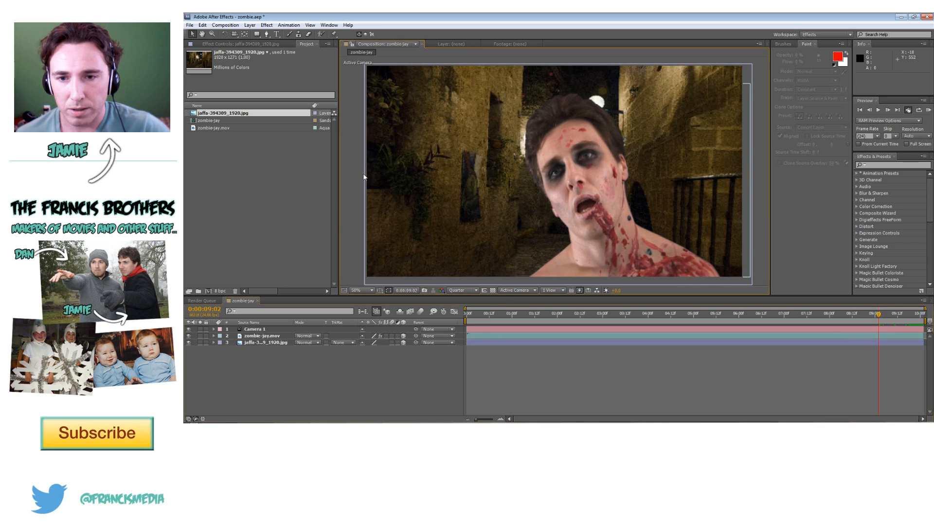
pyautogui.click(379, 180)
pyautogui.moveTo(364, 177); pyautogui.dragTo(365, 175)
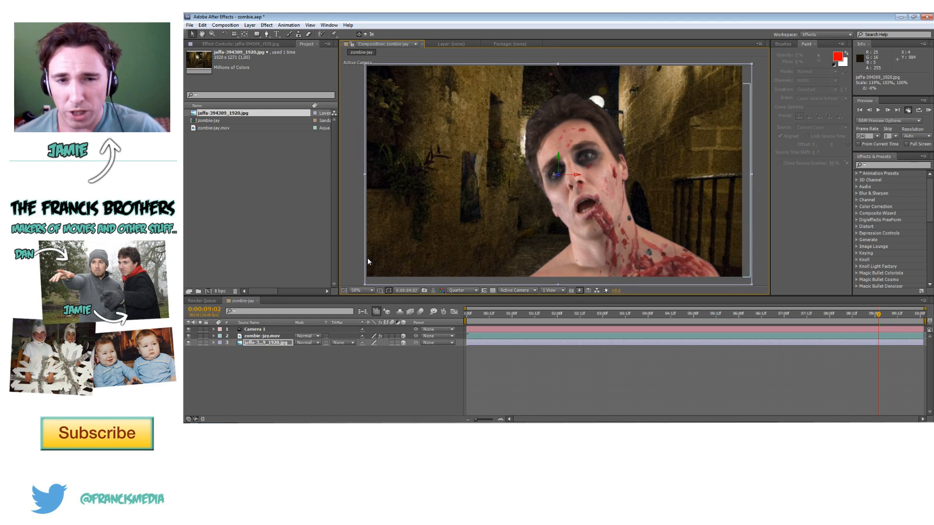
pyautogui.click(267, 343)
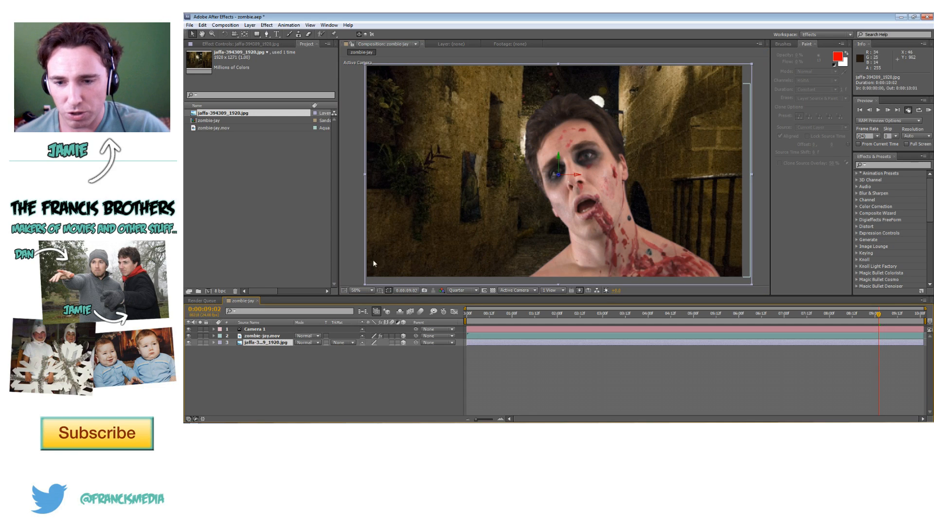
pyautogui.moveTo(365, 284); pyautogui.dragTo(361, 285)
pyautogui.click(213, 343)
pyautogui.click(221, 349)
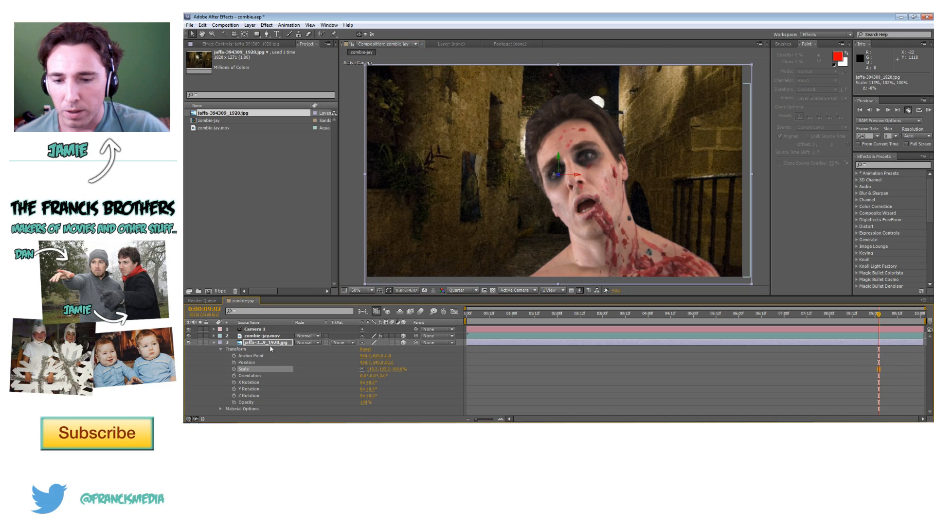
# - Enlarge the alley background and shift it downward, checking its coverage of the frame throughout the camera move
pyautogui.moveTo(387, 371); pyautogui.dragTo(387, 369)
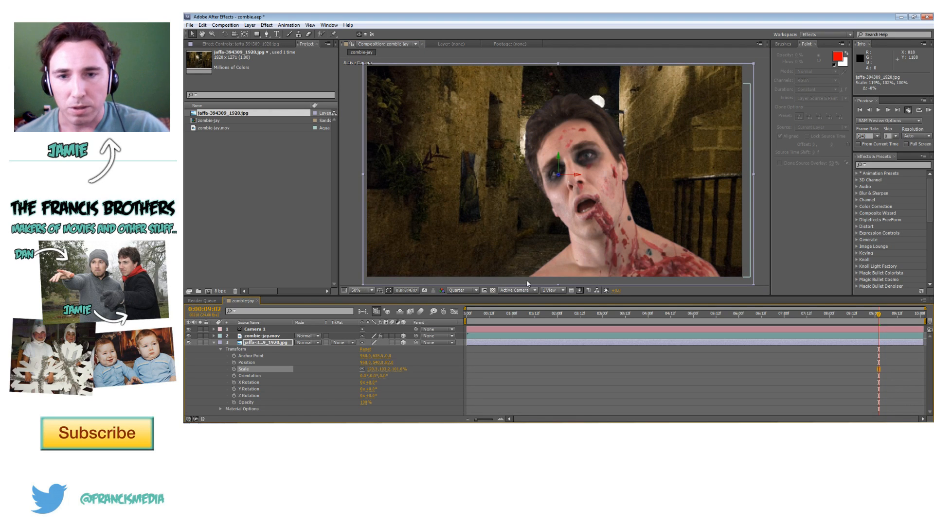
pyautogui.click(285, 343)
pyautogui.moveTo(394, 373); pyautogui.dragTo(387, 370)
pyautogui.moveTo(468, 235); pyautogui.dragTo(467, 235)
pyautogui.moveTo(381, 370); pyautogui.dragTo(386, 370)
pyautogui.moveTo(452, 241); pyautogui.dragTo(451, 252)
pyautogui.click(475, 317)
pyautogui.moveTo(475, 317); pyautogui.dragTo(749, 306)
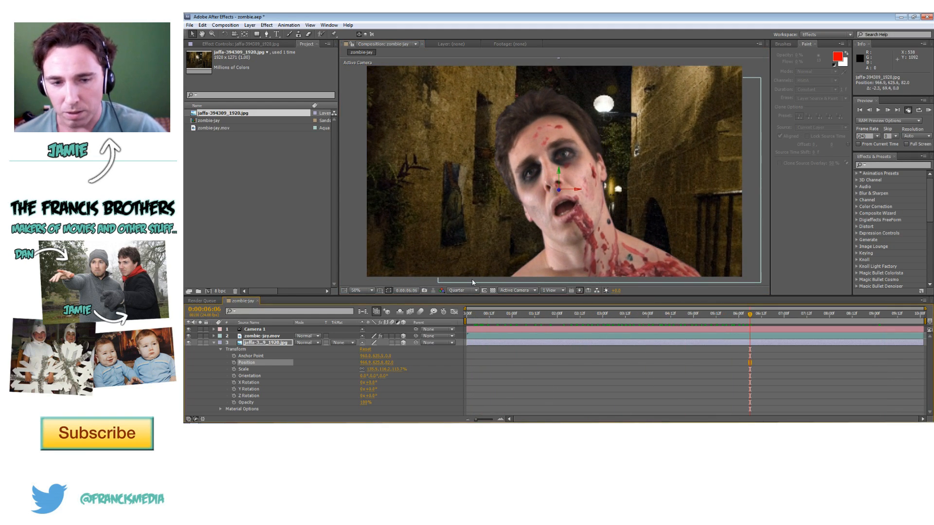
pyautogui.moveTo(553, 318); pyautogui.dragTo(772, 317)
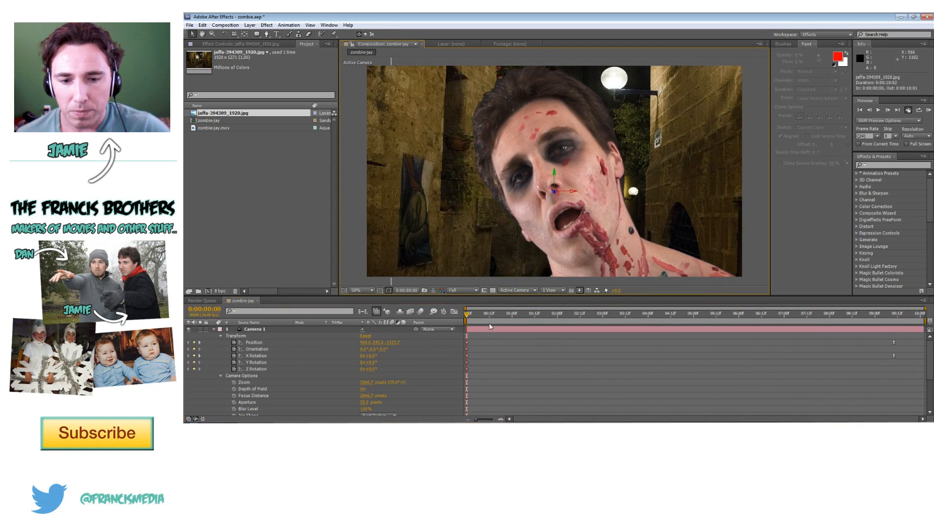
pyautogui.moveTo(481, 315); pyautogui.dragTo(839, 316)
pyautogui.click(358, 173)
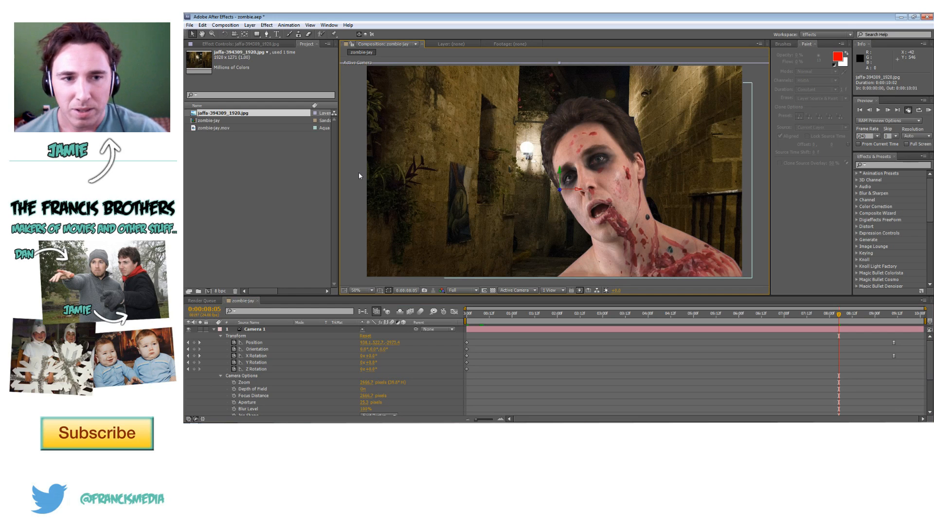
# - Collapse the camera's properties, select the zombie-jay.mov layer, and show the Color Correction effects
pyautogui.click(214, 330)
pyautogui.click(262, 336)
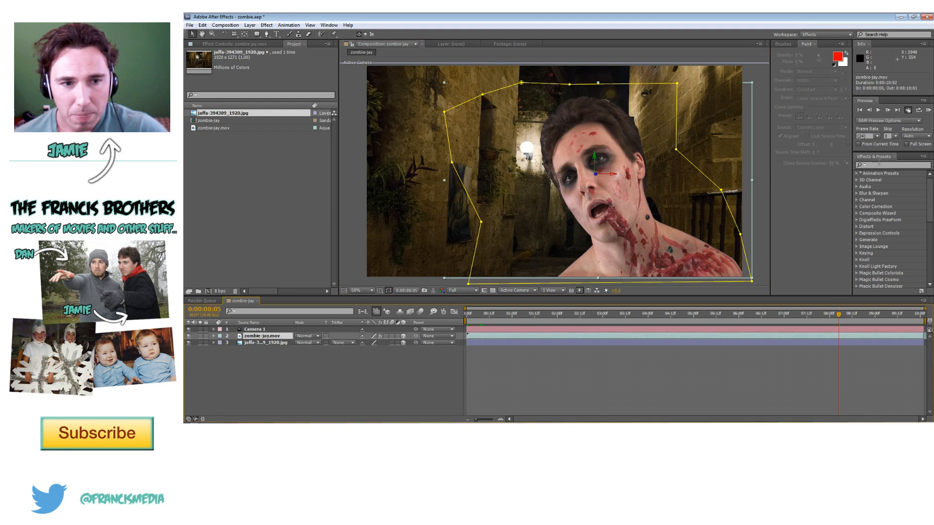
pyautogui.click(894, 165)
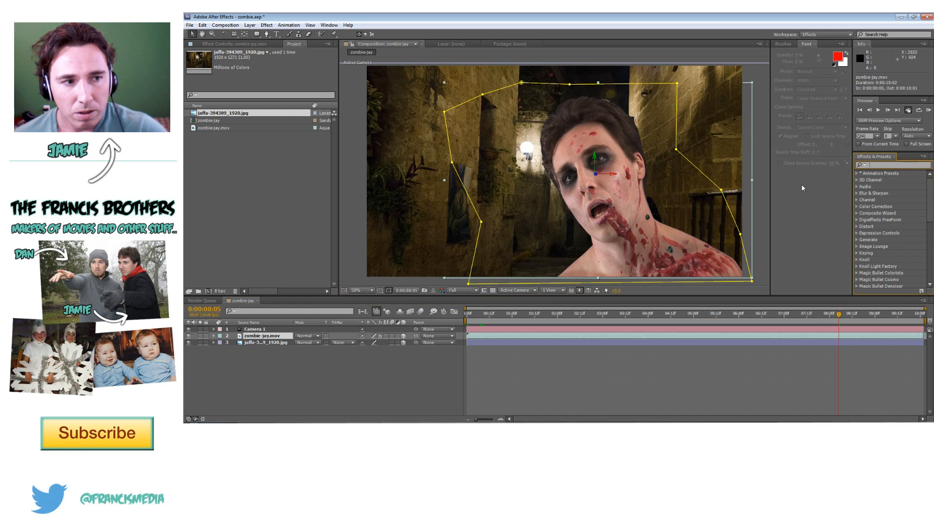
pyautogui.click(857, 207)
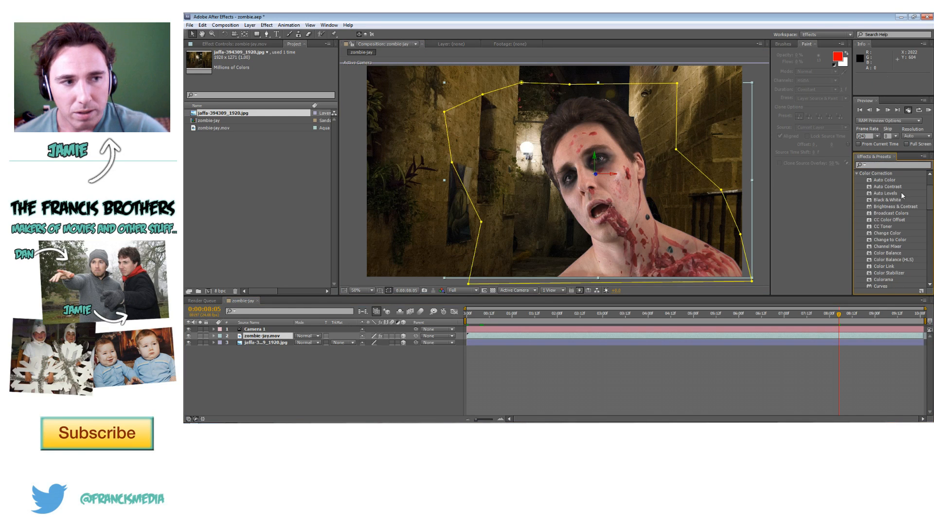
pyautogui.click(857, 174)
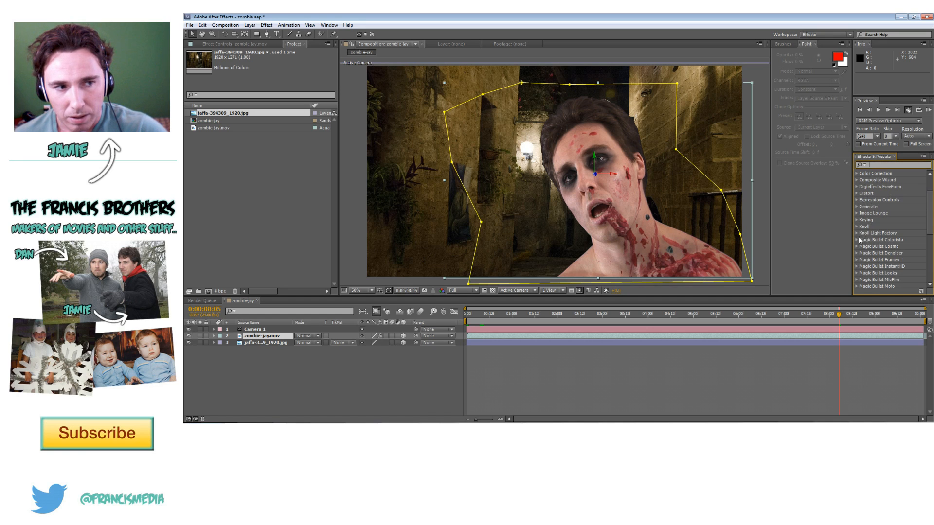
pyautogui.scroll(2, 860, 240)
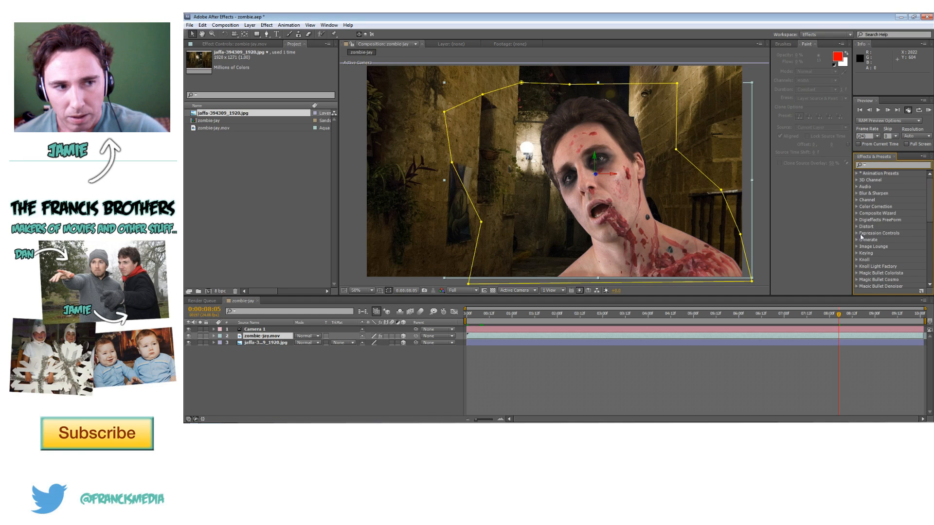
pyautogui.click(857, 200)
pyautogui.click(857, 198)
pyautogui.click(857, 204)
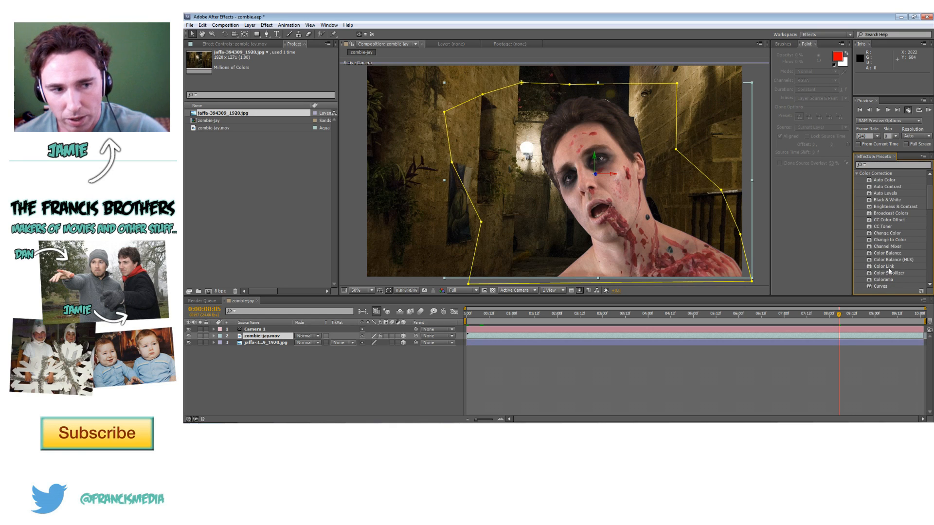
# - Search the effects for "curves" and apply the Curves effect to the zombie-jay.mov layer
pyautogui.click(882, 165)
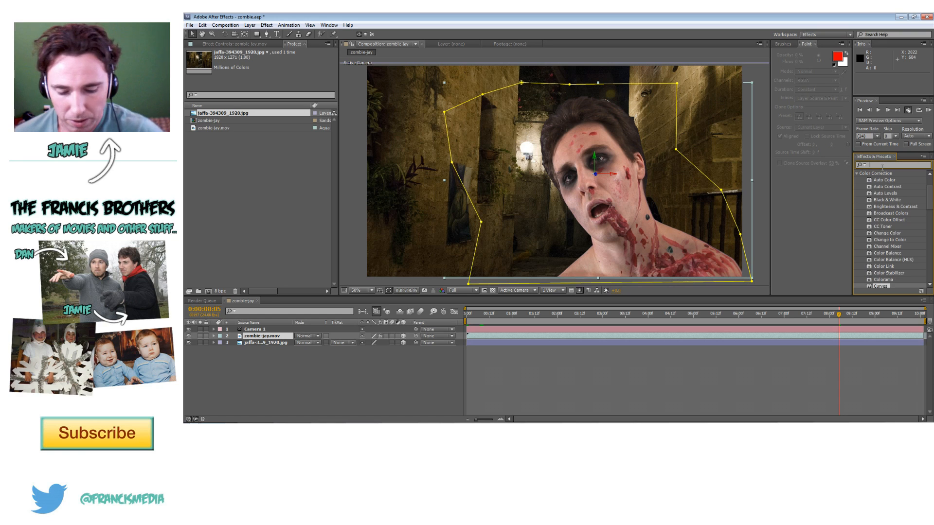
pyautogui.write('curves')
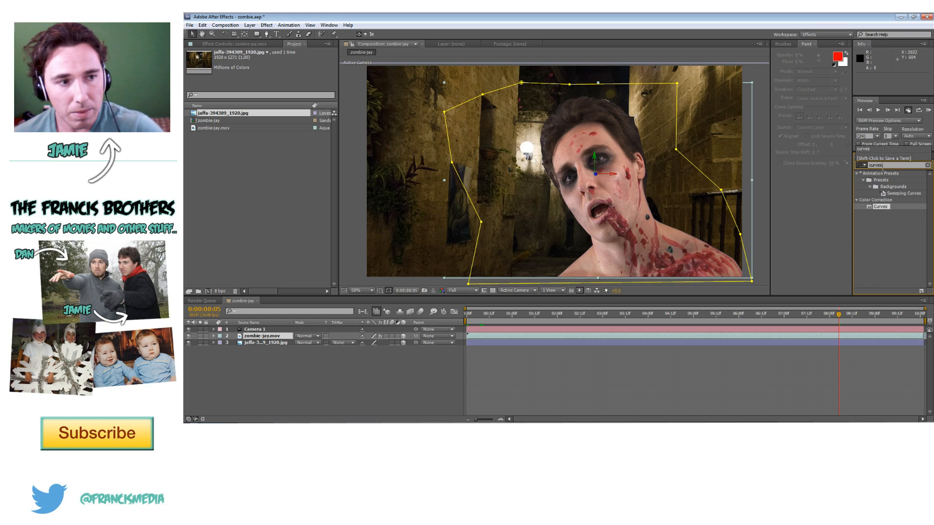
pyautogui.moveTo(880, 207); pyautogui.dragTo(279, 342)
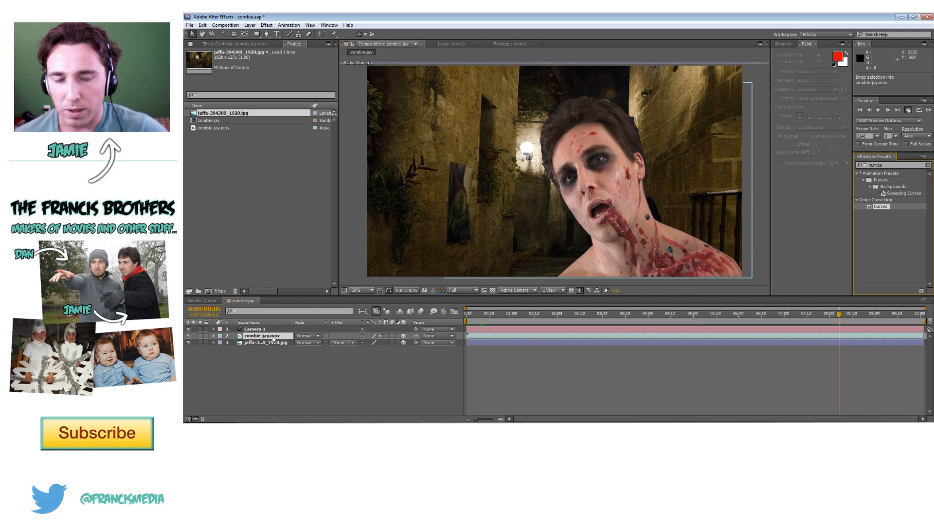
pyautogui.moveTo(273, 339); pyautogui.dragTo(273, 339)
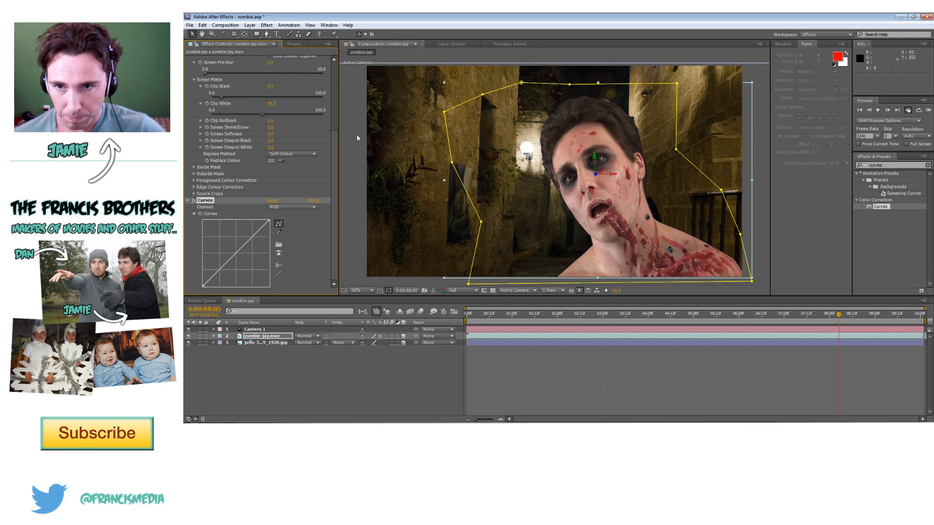
# - Darken the zombie with the RGB curve, lowering its white point and moving its black point slightly inward
pyautogui.click(345, 101)
pyautogui.click(279, 343)
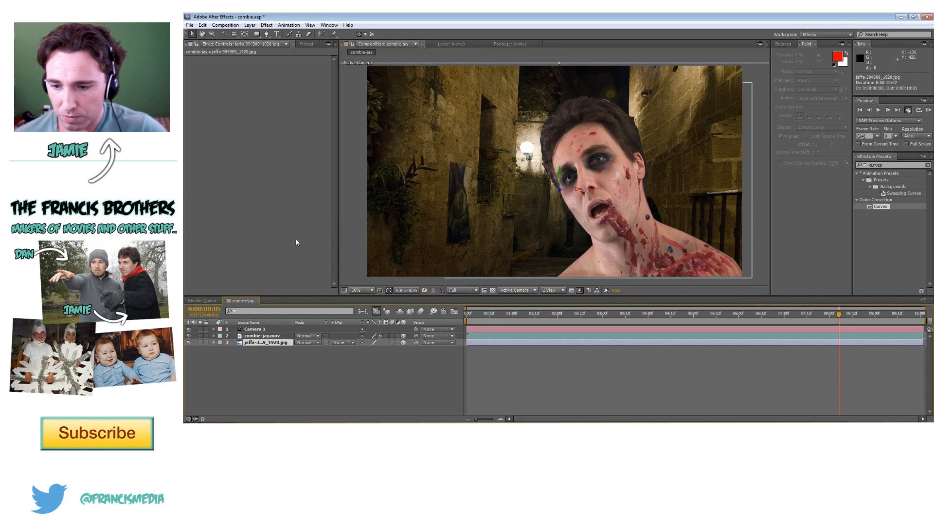
pyautogui.click(283, 336)
pyautogui.moveTo(335, 187); pyautogui.dragTo(334, 274)
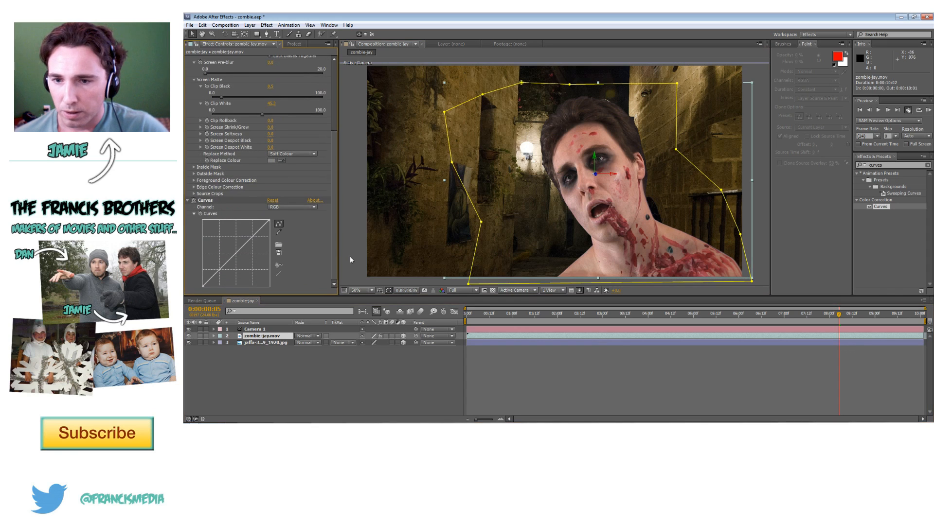
pyautogui.click(284, 207)
pyautogui.click(270, 208)
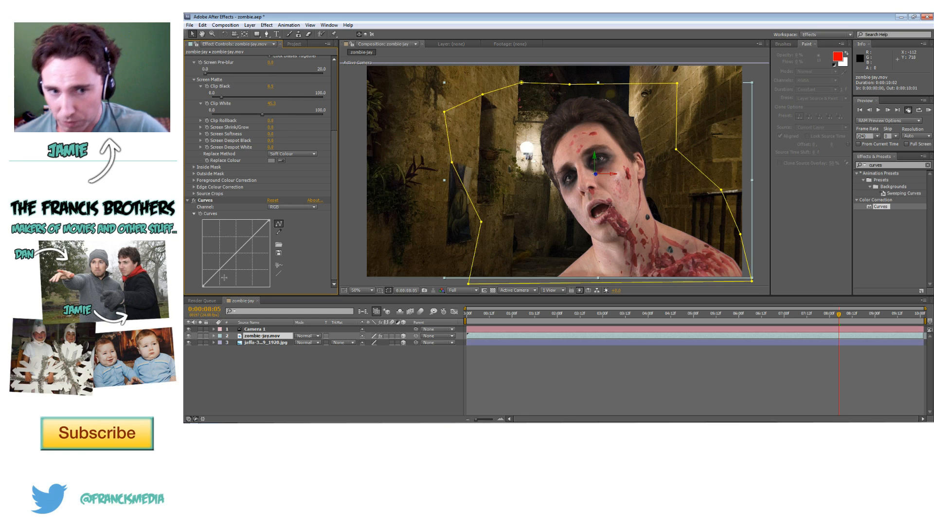
pyautogui.moveTo(204, 286); pyautogui.dragTo(218, 290)
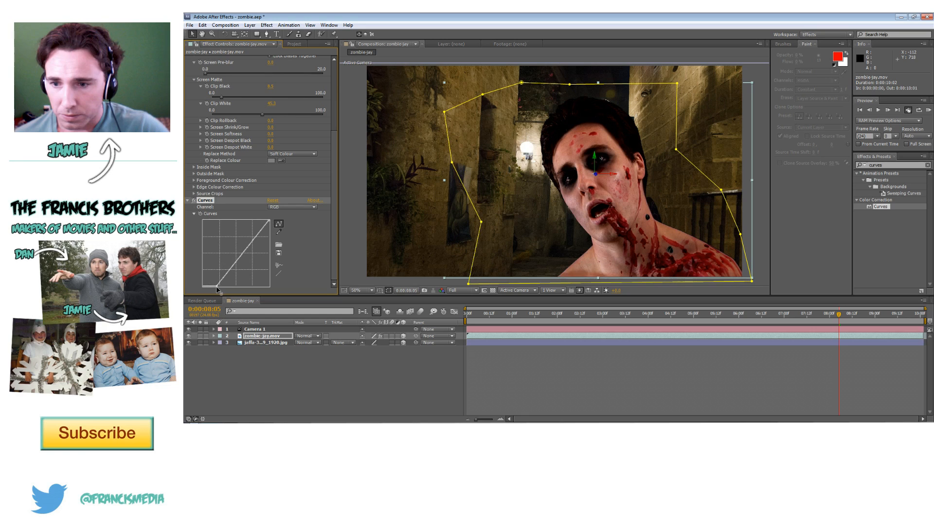
pyautogui.click(280, 208)
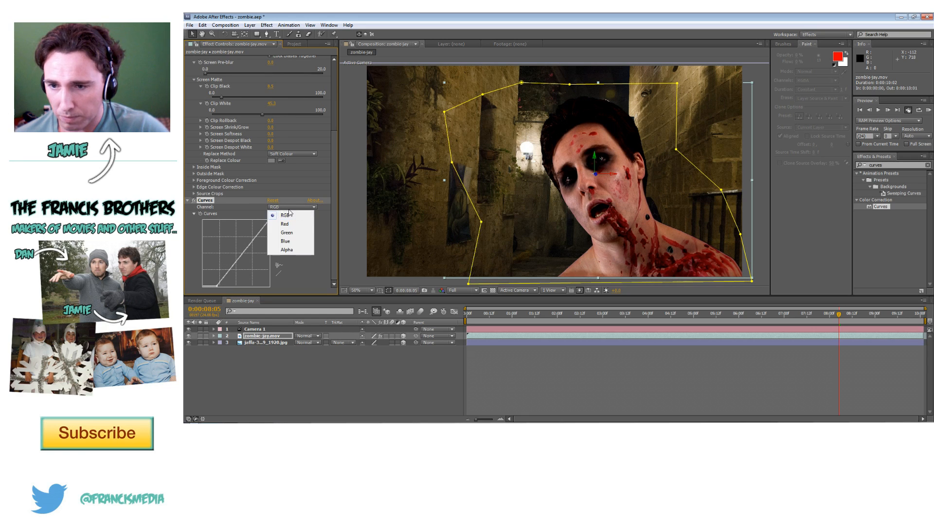
pyautogui.click(275, 210)
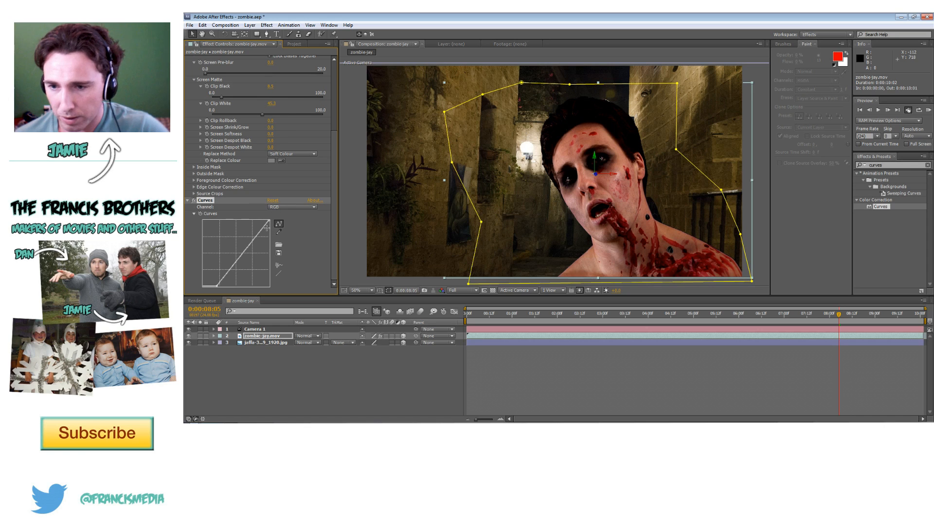
pyautogui.moveTo(269, 221); pyautogui.dragTo(282, 235)
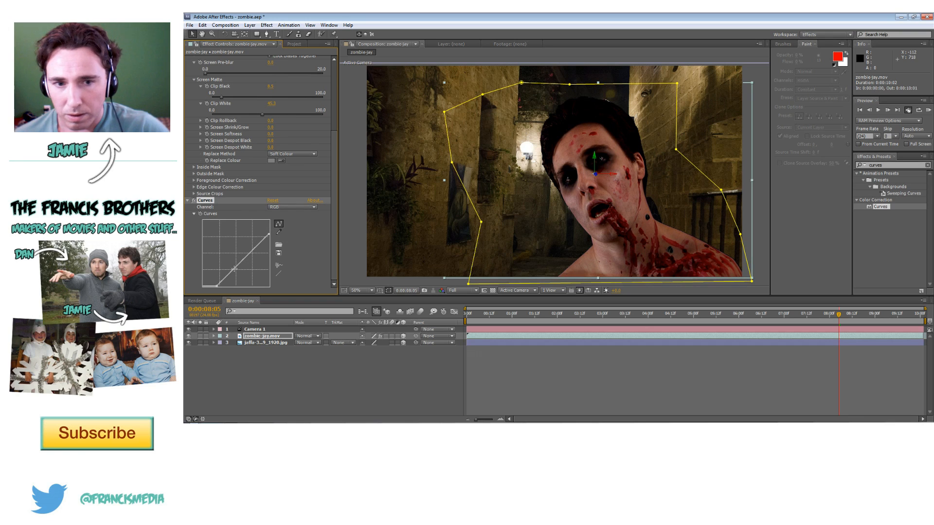
pyautogui.moveTo(217, 286); pyautogui.dragTo(208, 285)
# - Reduce red on the zombie by lowering the Red curve's white point and nudging its black point inward
pyautogui.click(294, 208)
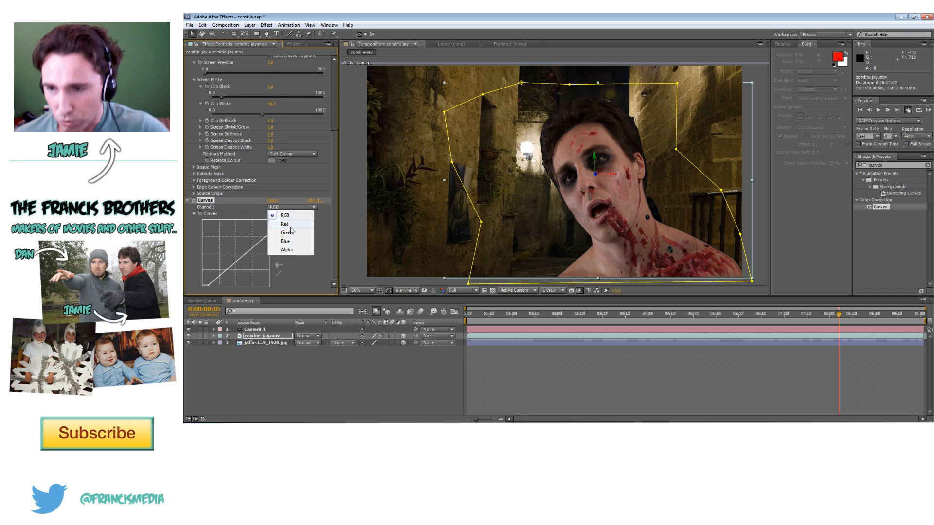
pyautogui.click(286, 224)
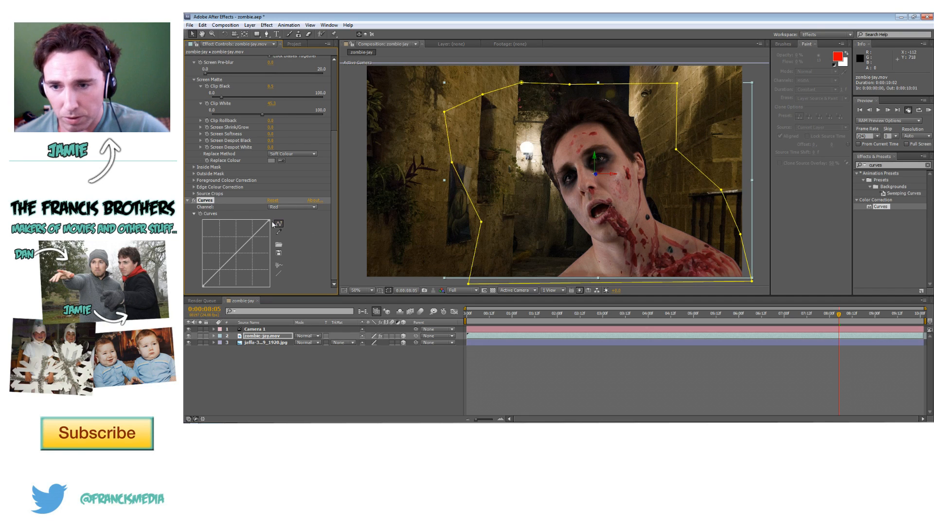
pyautogui.moveTo(268, 221); pyautogui.dragTo(281, 235)
pyautogui.moveTo(203, 286); pyautogui.dragTo(207, 289)
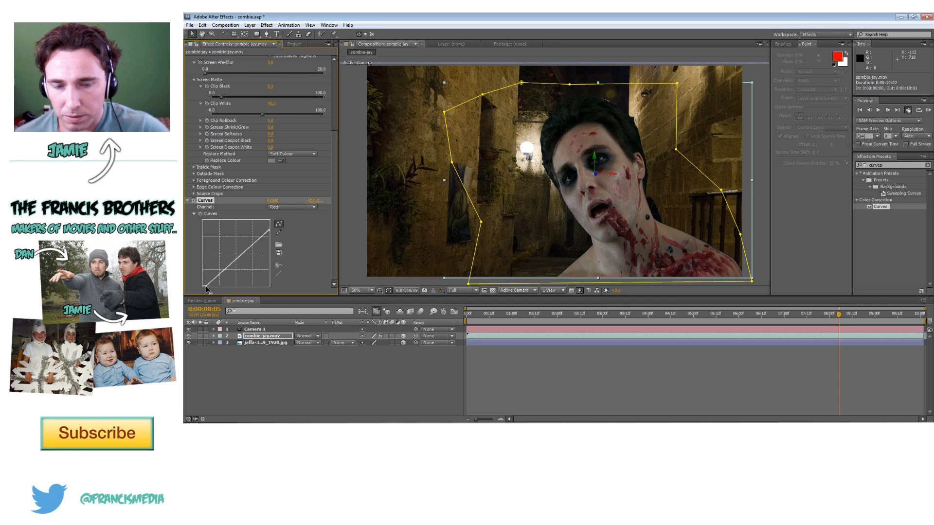
# - Adjust the zombie's Green curve, moving its white point slightly inward and fine-tuning its shadow end
pyautogui.click(292, 207)
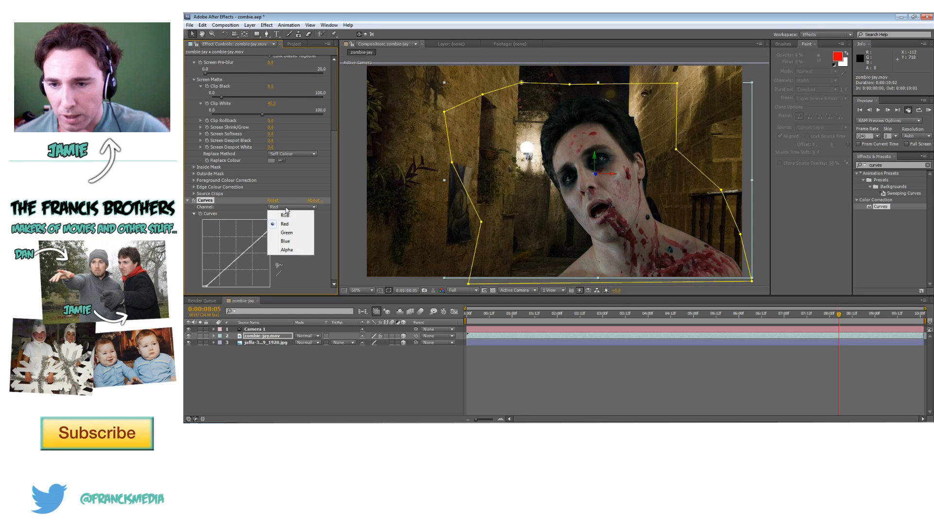
pyautogui.click(288, 233)
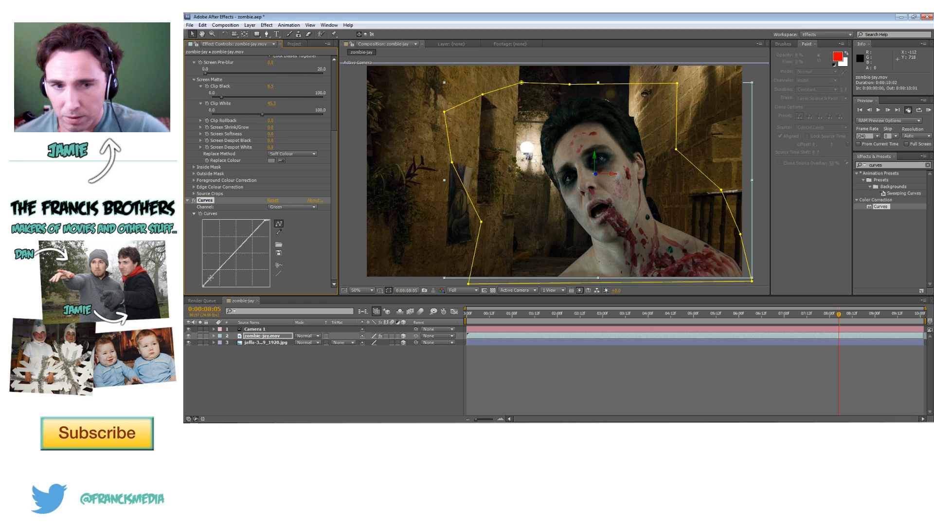
pyautogui.moveTo(213, 279)
pyautogui.mouseDown()
pyautogui.moveTo(204, 286)
pyautogui.moveTo(215, 279)
pyautogui.mouseUp()
# - Give the zombie a cold blue tint by moving both ends of the Blue curve inward and bowing its midtones upward
pyautogui.click(282, 212)
pyautogui.press('Down')
pyautogui.press('Return')
pyautogui.moveTo(268, 222); pyautogui.dragTo(260, 224)
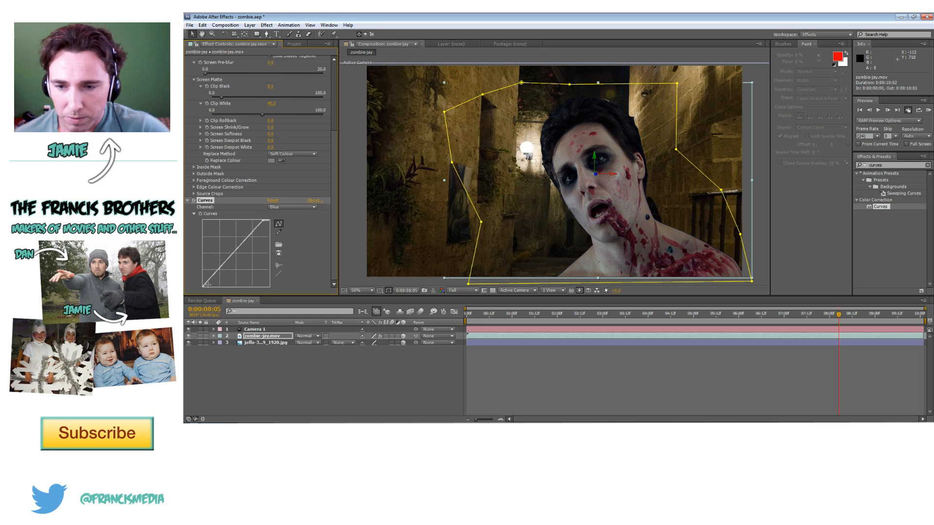
pyautogui.moveTo(203, 287)
pyautogui.mouseDown()
pyautogui.moveTo(227, 260)
pyautogui.moveTo(211, 290)
pyautogui.mouseUp()
# - Preview the color-corrected composite from the start, then compare the zombie with the alley background at 0:00:09:19
pyautogui.click(334, 354)
pyautogui.click(466, 316)
pyautogui.press('space')
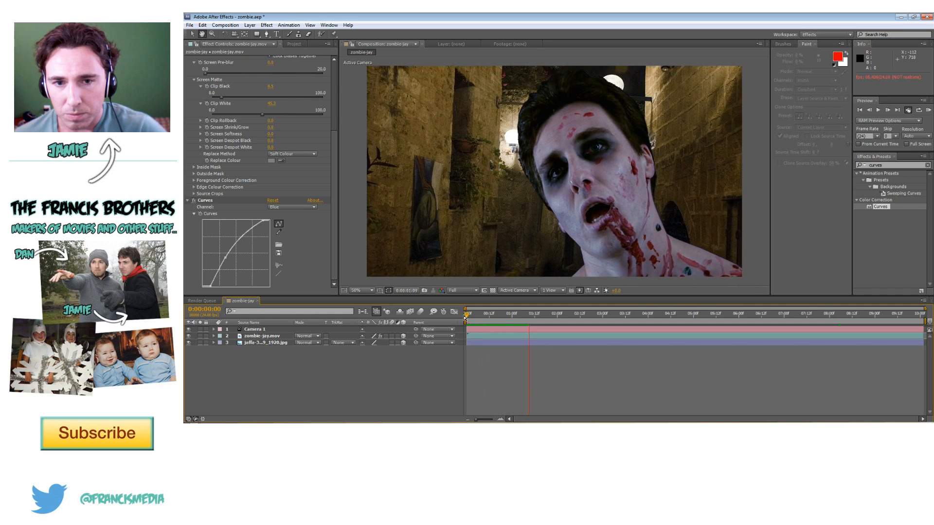
pyautogui.press('space')
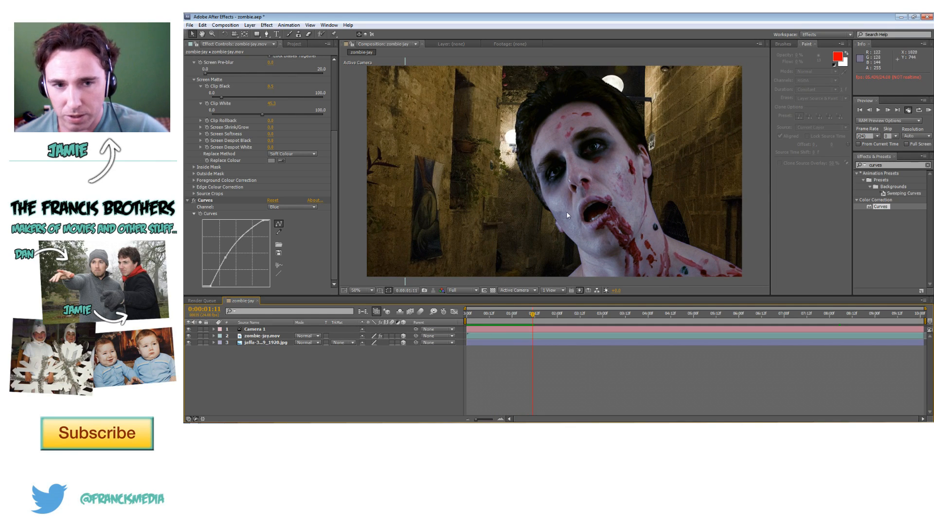
pyautogui.press('space')
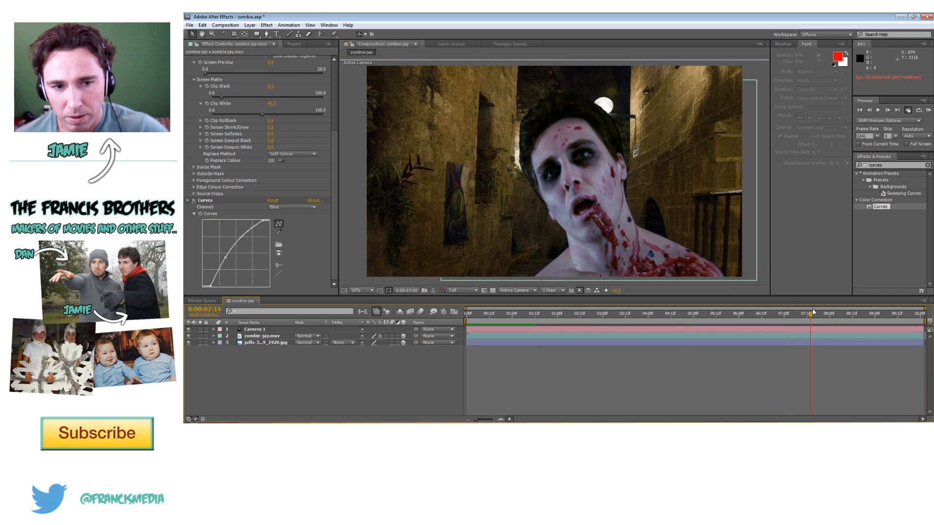
pyautogui.press('space')
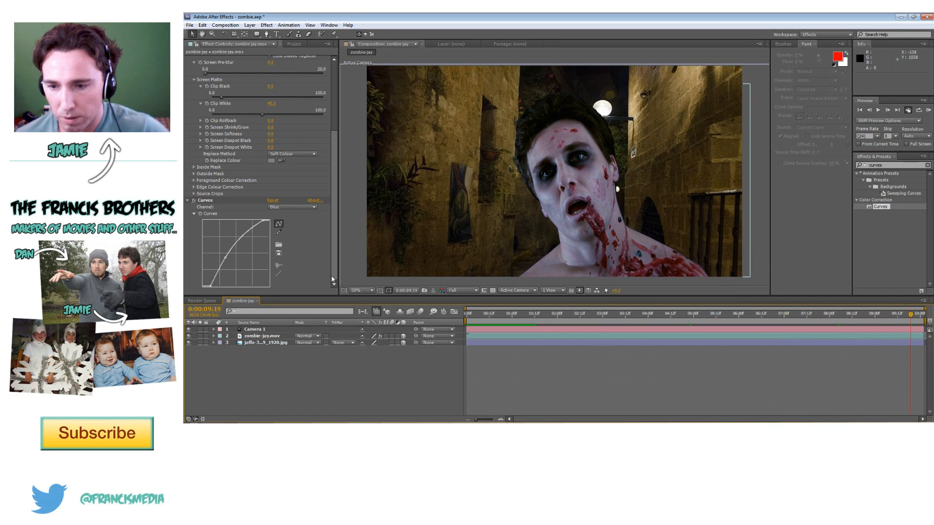
pyautogui.click(272, 342)
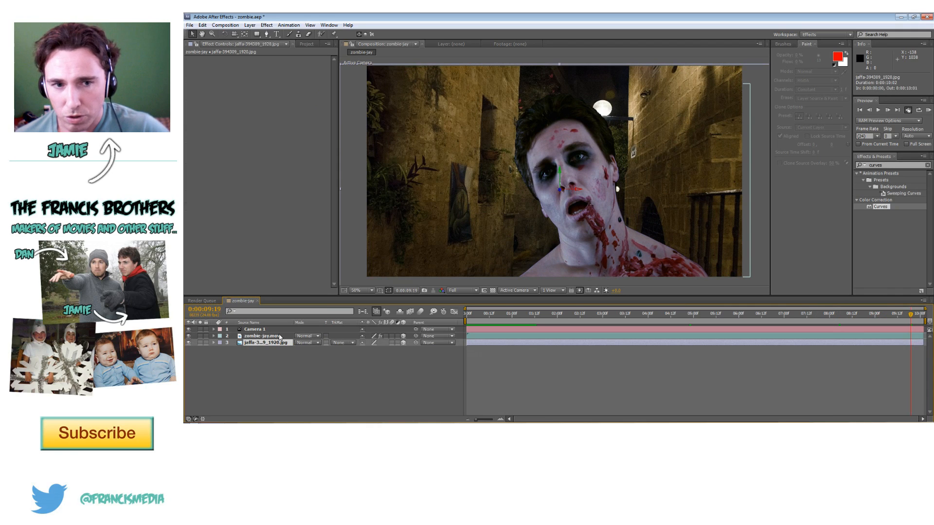
pyautogui.click(403, 402)
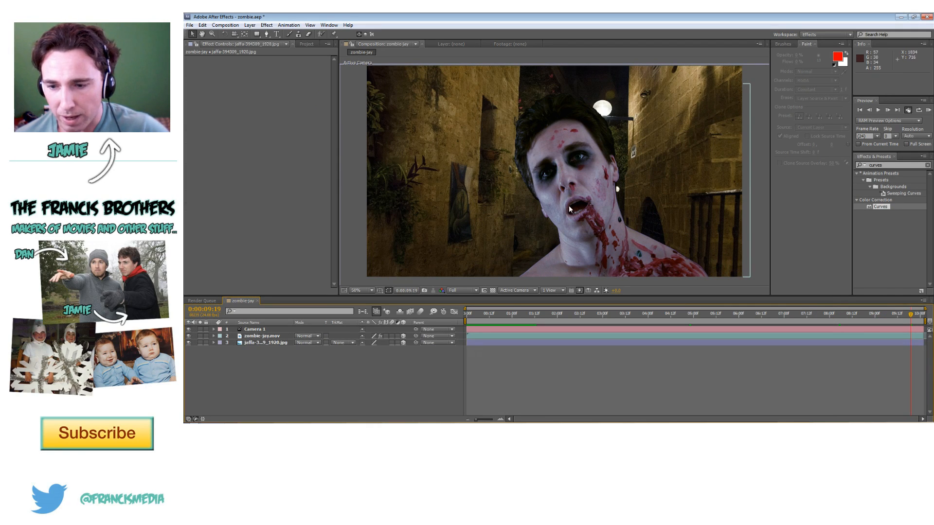
pyautogui.click(274, 336)
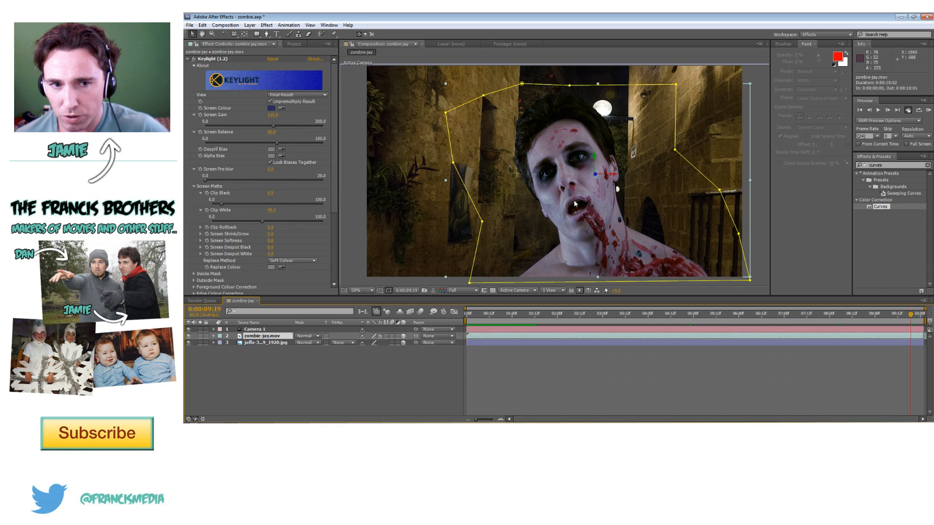
pyautogui.click(294, 358)
# - Apply the Curves effect to the alley background layer
pyautogui.click(264, 342)
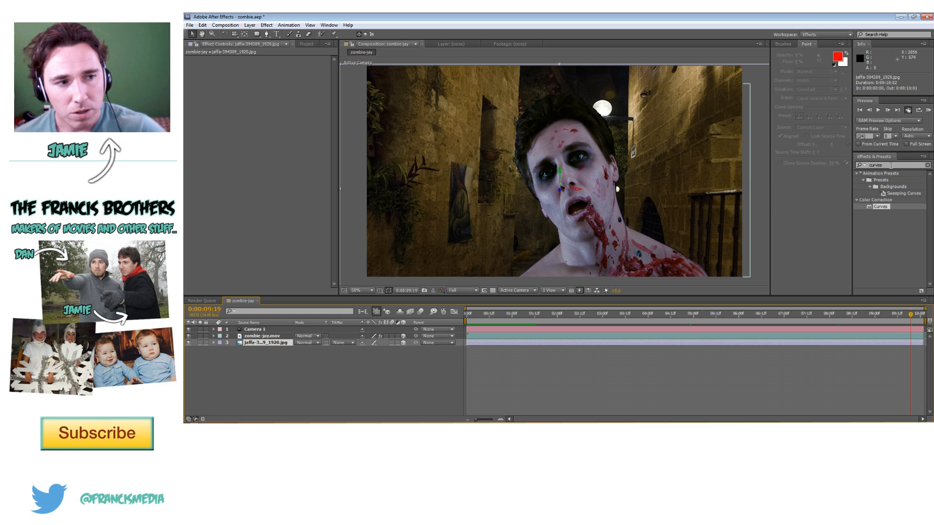
pyautogui.click(883, 247)
pyautogui.click(882, 165)
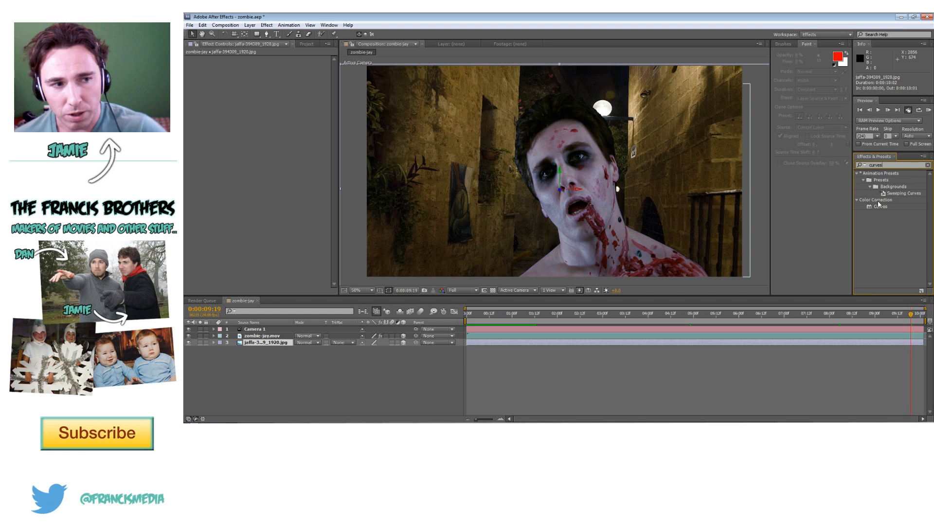
pyautogui.click(880, 207)
pyautogui.moveTo(878, 209); pyautogui.dragTo(270, 343)
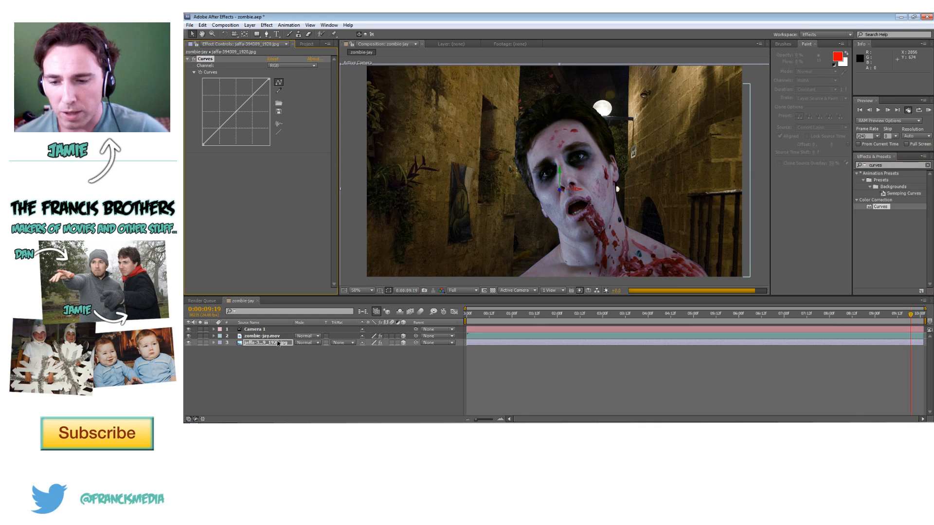
# - Rename the alley background layer to "bg"
pyautogui.press('Return')
pyautogui.write('bg')
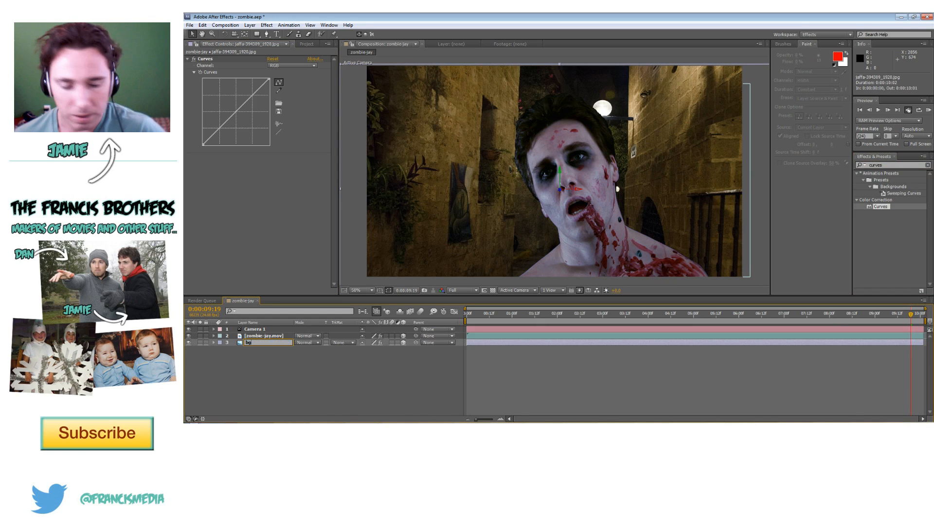
pyautogui.press('Return')
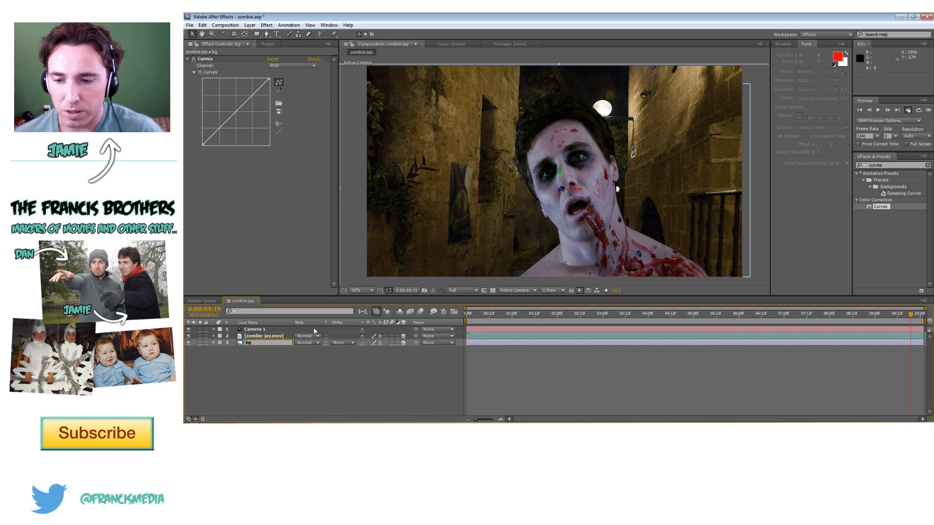
# - Deepen the bg layer's shadows by moving the lower end of its RGB curve and its Red curve inward
pyautogui.click(264, 336)
pyautogui.click(270, 343)
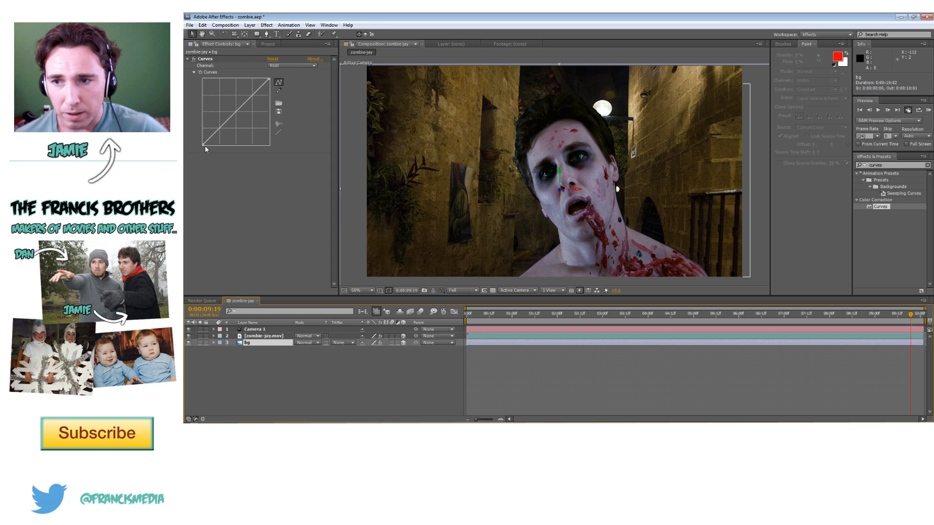
pyautogui.moveTo(203, 145); pyautogui.dragTo(210, 149)
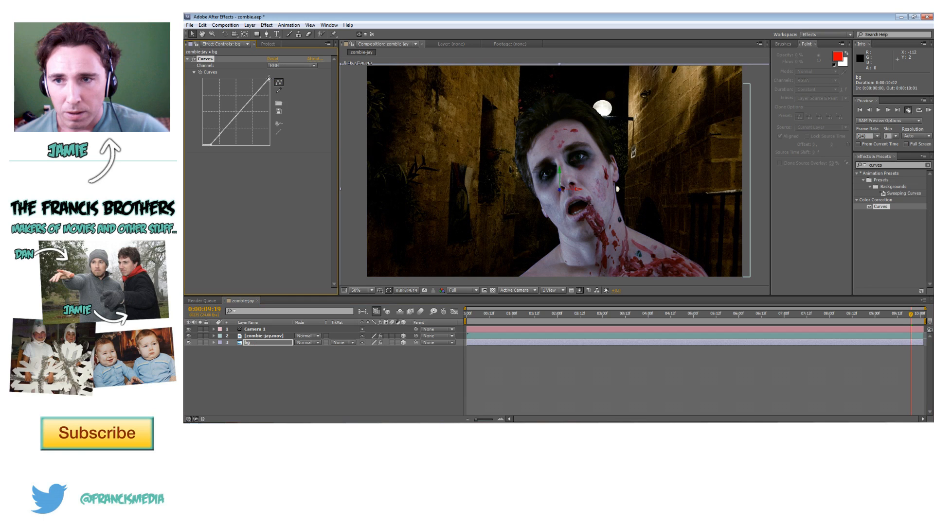
pyautogui.click(292, 66)
pyautogui.click(292, 79)
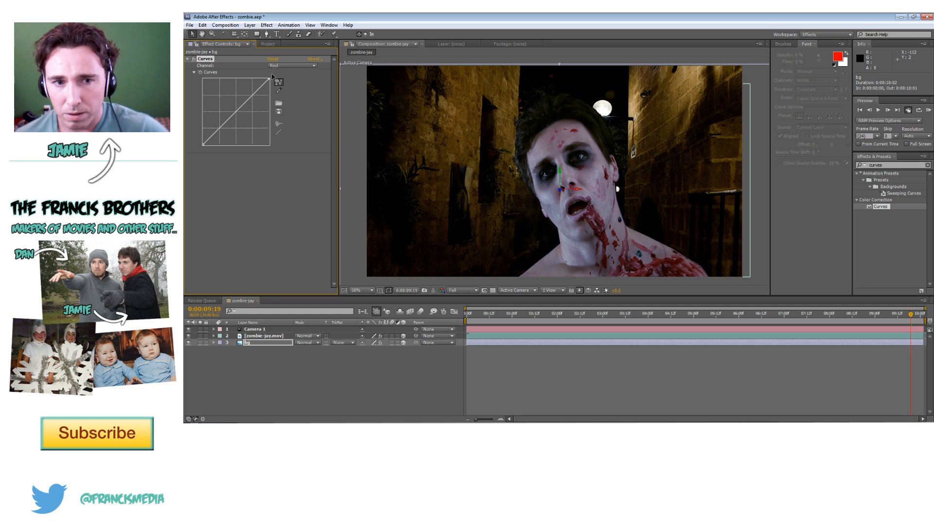
pyautogui.moveTo(203, 145); pyautogui.dragTo(211, 152)
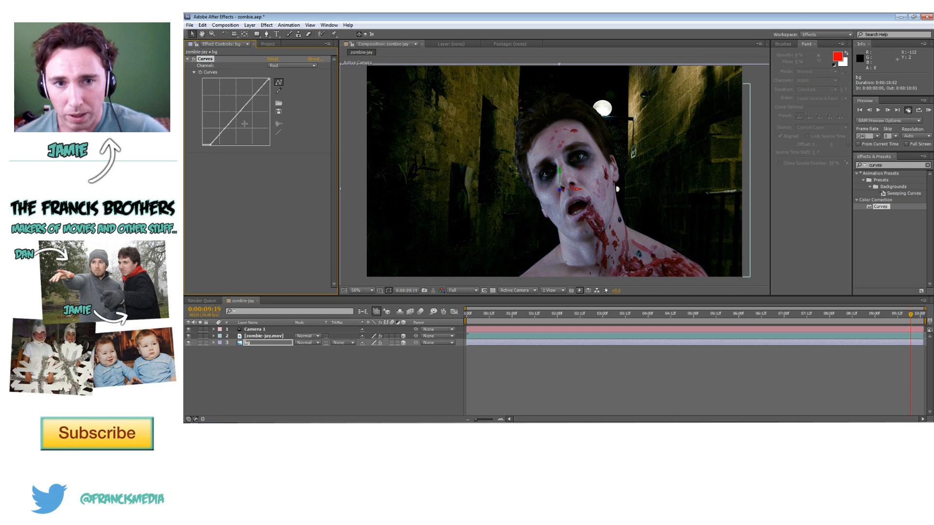
# - Reduce green in the bg layer's shadows by moving the lower end of its Green curve inward
pyautogui.click(275, 66)
pyautogui.click(273, 94)
pyautogui.moveTo(203, 147); pyautogui.dragTo(209, 147)
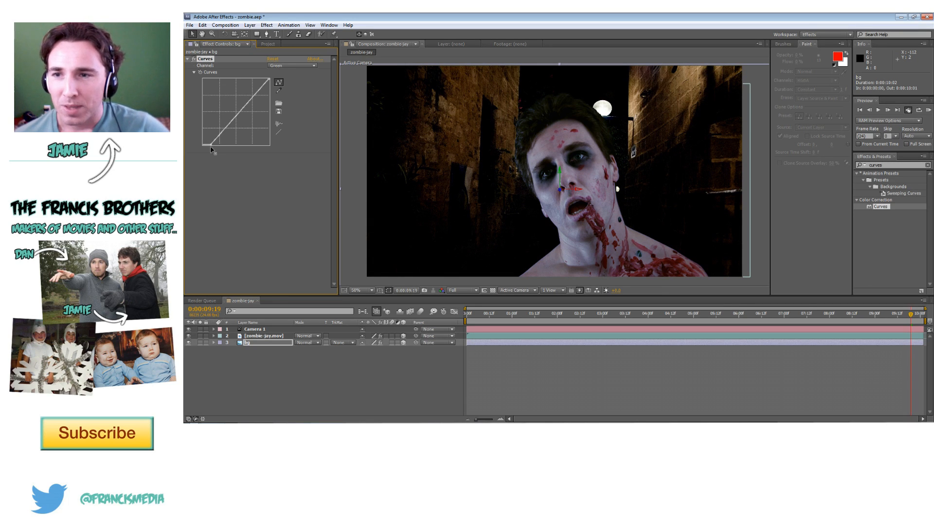
pyautogui.moveTo(209, 148)
pyautogui.mouseDown()
pyautogui.moveTo(199, 142)
pyautogui.moveTo(210, 144)
pyautogui.mouseUp()
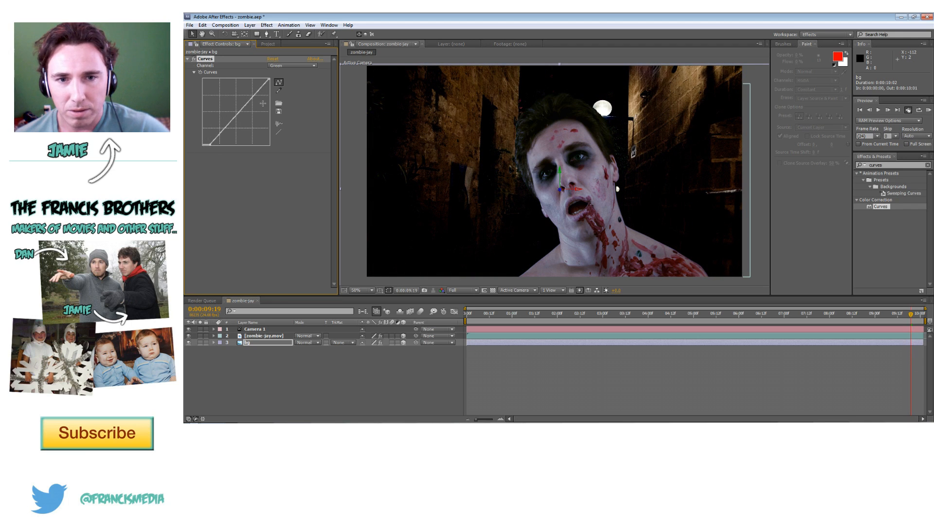
pyautogui.moveTo(269, 77)
pyautogui.mouseDown()
pyautogui.moveTo(279, 92)
pyautogui.moveTo(267, 74)
pyautogui.mouseUp()
# - Tint the bg layer blue by raising the lower end of its Blue curve and bowing the upper part upward
pyautogui.click(291, 65)
pyautogui.click(287, 99)
pyautogui.moveTo(203, 146)
pyautogui.mouseDown()
pyautogui.moveTo(211, 148)
pyautogui.moveTo(199, 140)
pyautogui.mouseUp()
pyautogui.moveTo(268, 79); pyautogui.dragTo(258, 87)
pyautogui.moveTo(203, 137)
pyautogui.mouseDown()
pyautogui.moveTo(217, 118)
pyautogui.moveTo(203, 139)
pyautogui.mouseUp()
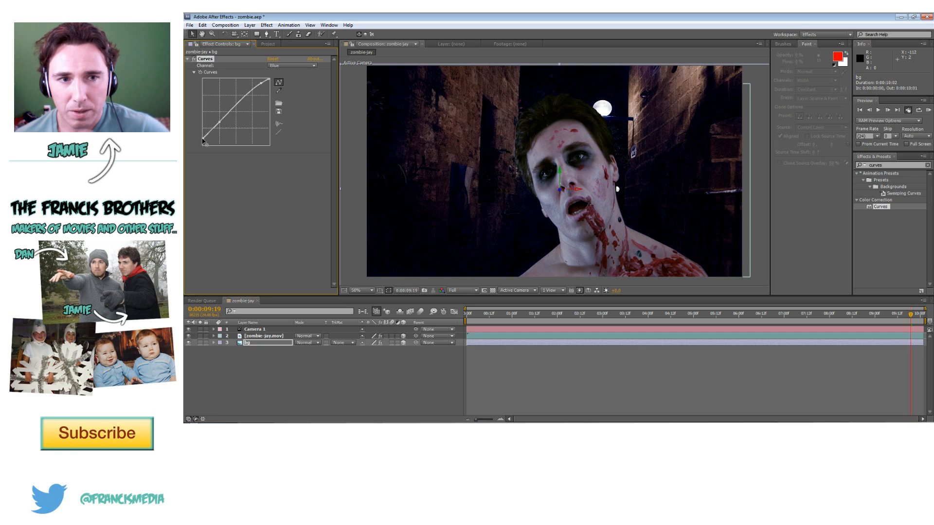
# - Scrub through the timeline to check how the graded background matches the zombie, and save the project
pyautogui.click(261, 337)
pyautogui.click(257, 343)
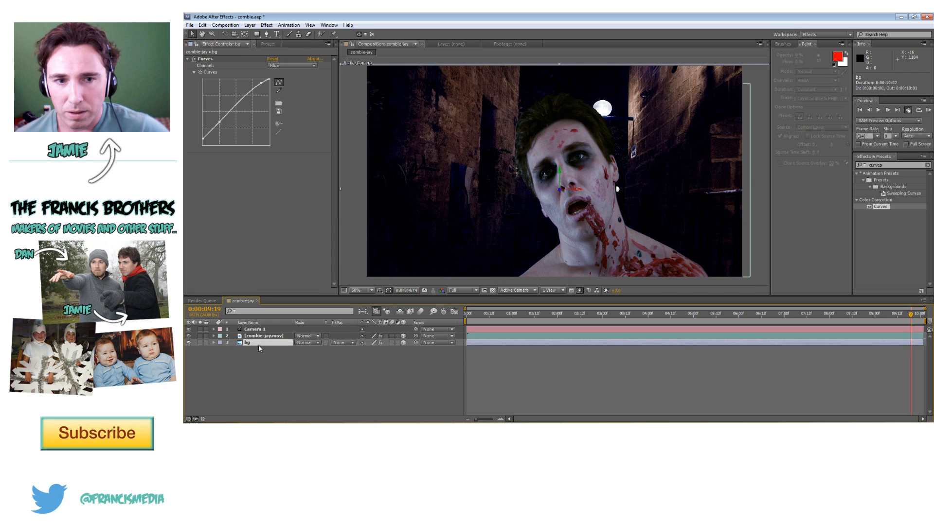
pyautogui.click(274, 361)
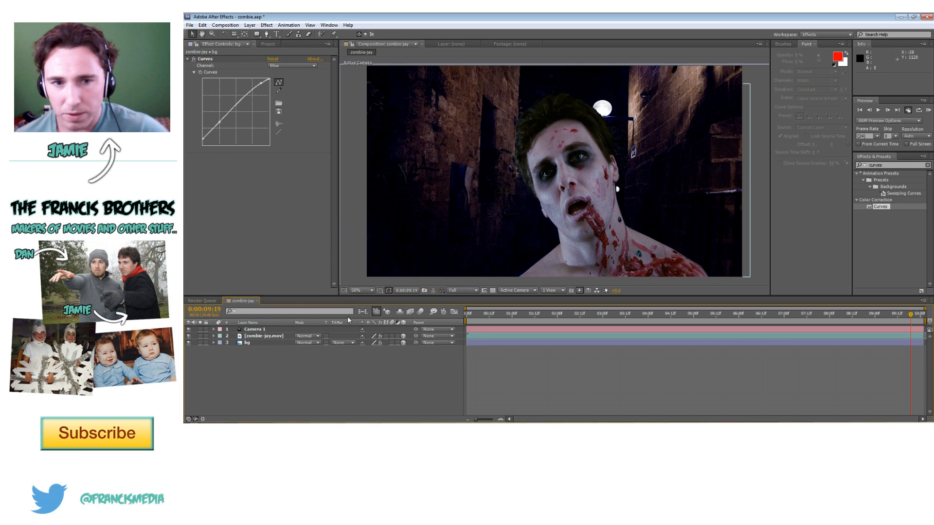
pyautogui.click(261, 216)
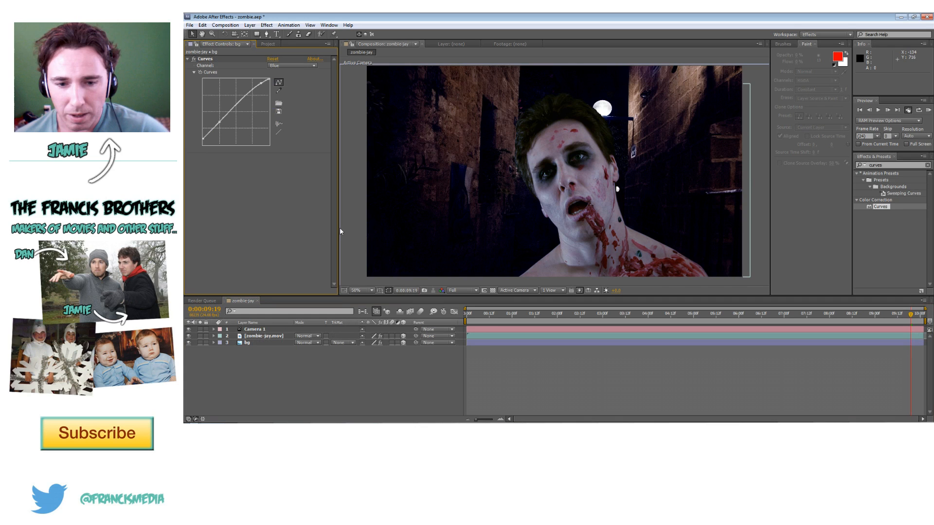
pyautogui.moveTo(493, 319); pyautogui.dragTo(913, 318)
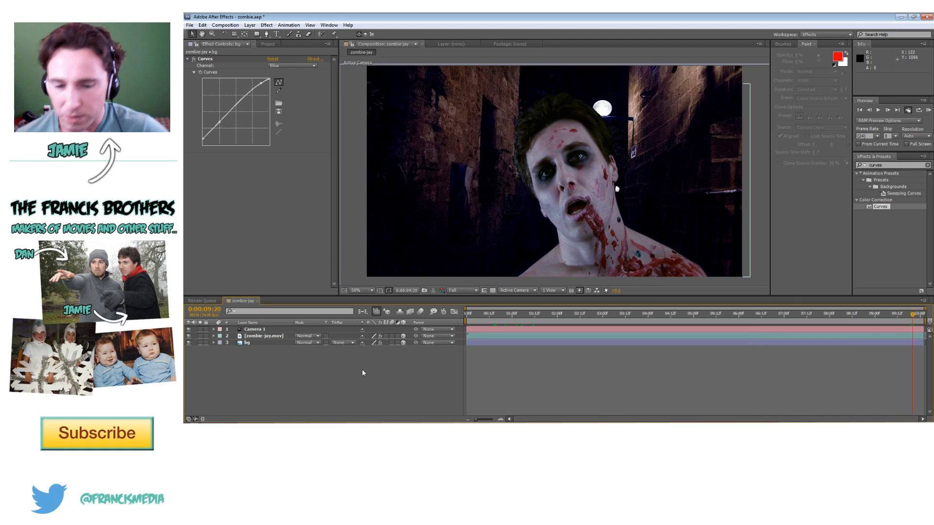
pyautogui.click(256, 334)
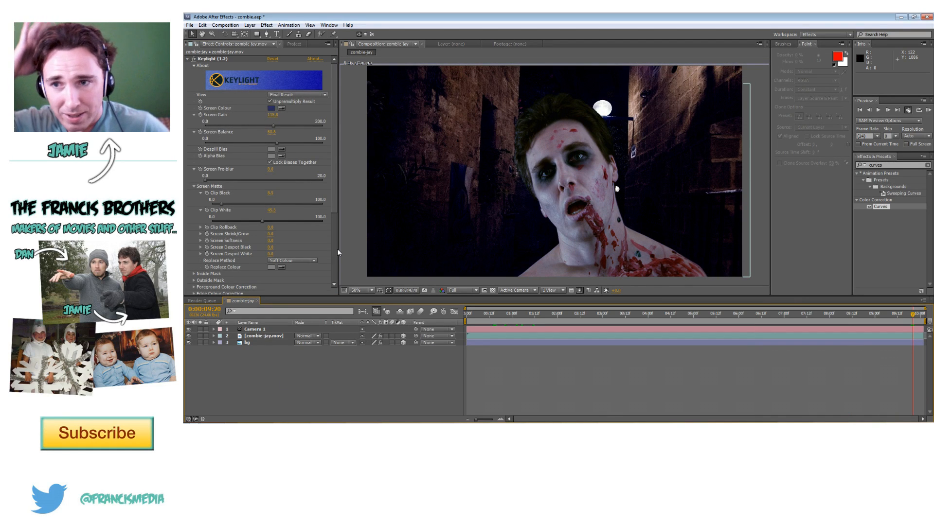
pyautogui.hotkey('ctrl', 's')
# - Add a Point light named Light 1 with a pale cyan-blue color and Smooth falloff
pyautogui.click(249, 25)
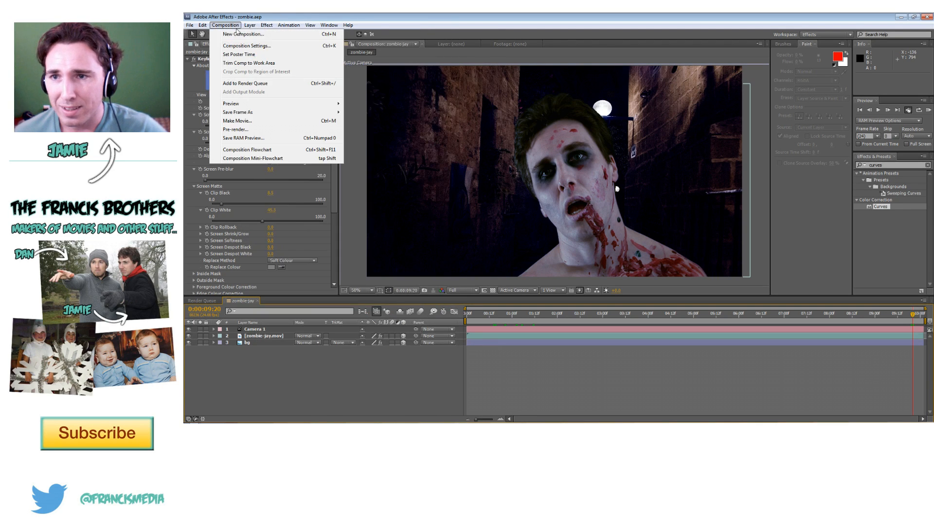
pyautogui.moveTo(257, 37)
pyautogui.click(389, 52)
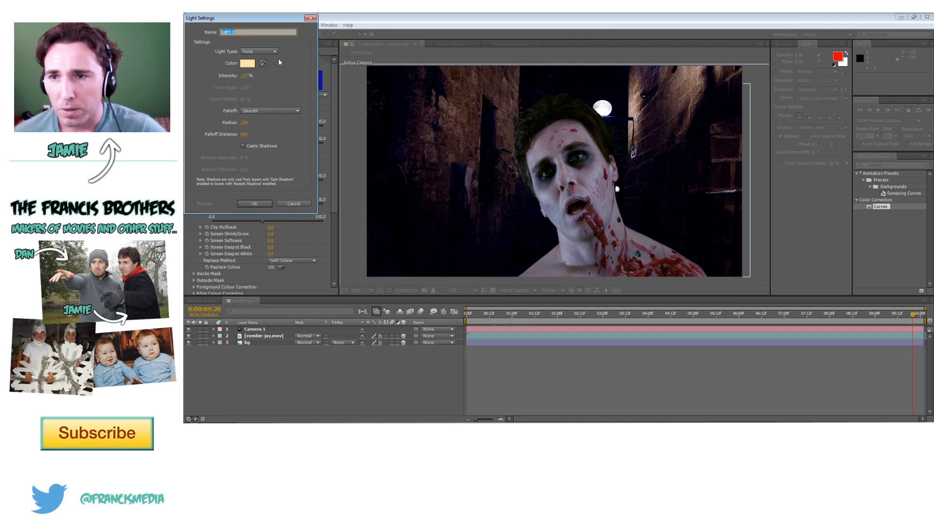
pyautogui.click(252, 64)
pyautogui.click(302, 74)
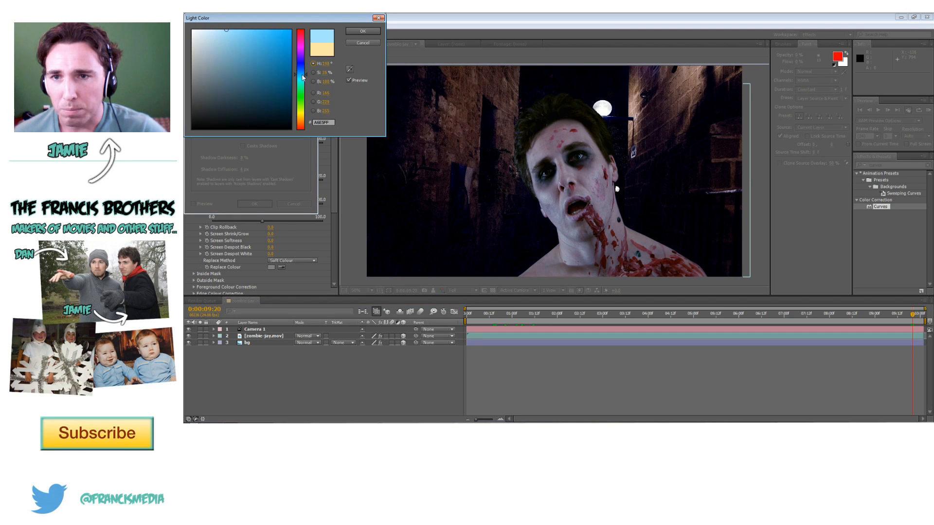
pyautogui.moveTo(304, 78); pyautogui.dragTo(305, 80)
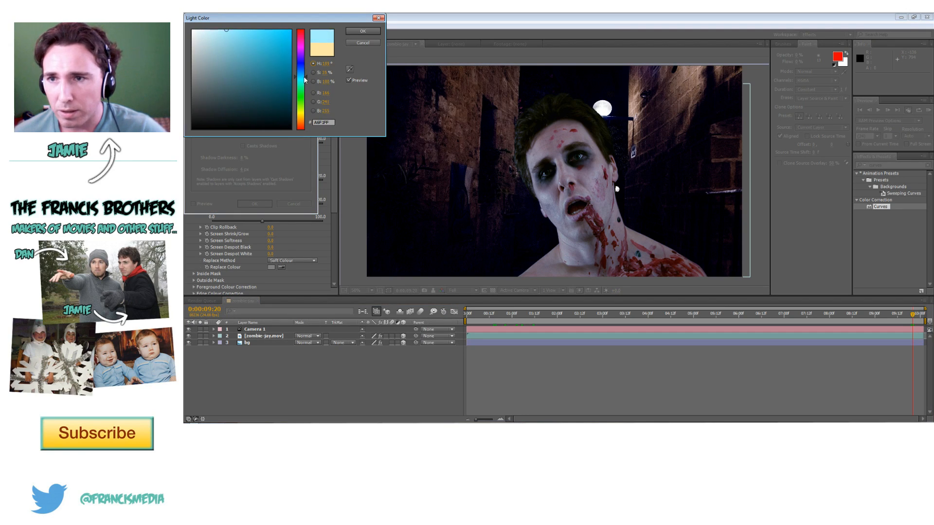
pyautogui.moveTo(238, 37); pyautogui.dragTo(213, 31)
pyautogui.click(362, 31)
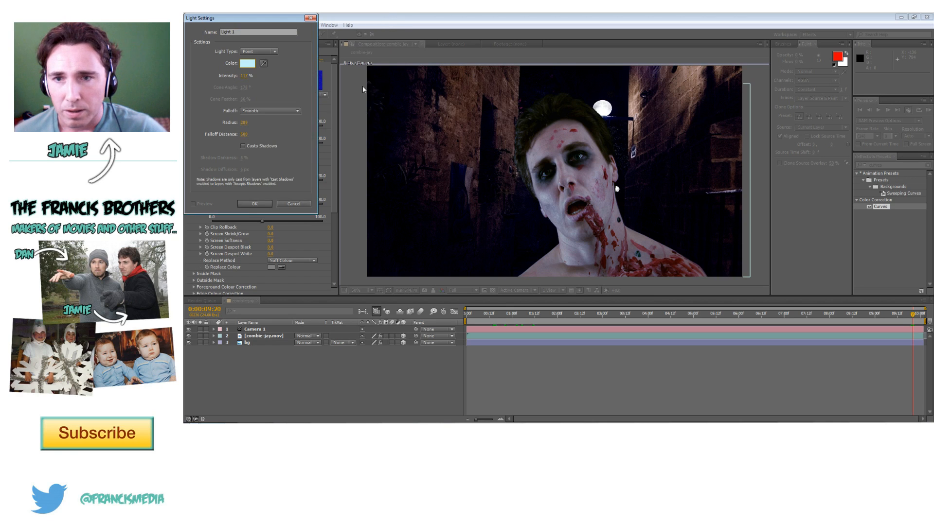
pyautogui.click(254, 204)
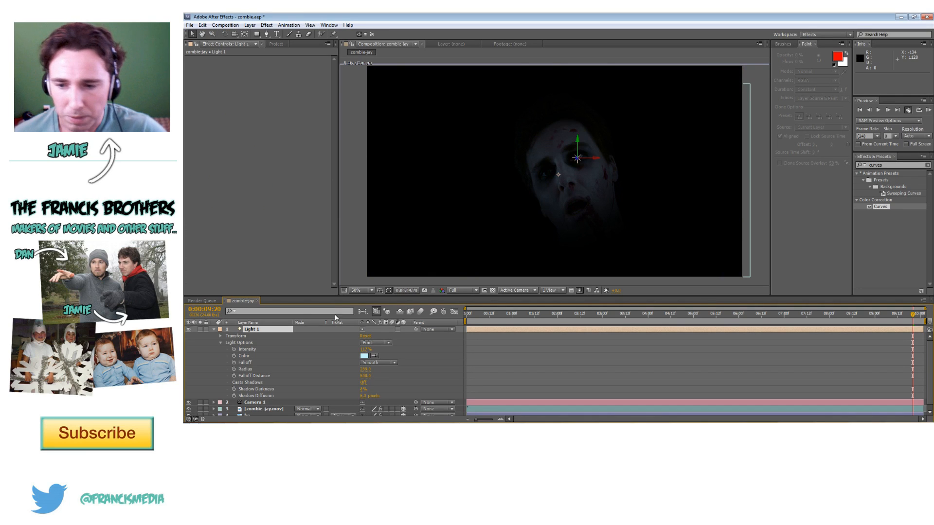
# - Shift Light 1 slightly in depth and adjust its radius and intensity to light the zombie and alley
pyautogui.click(213, 330)
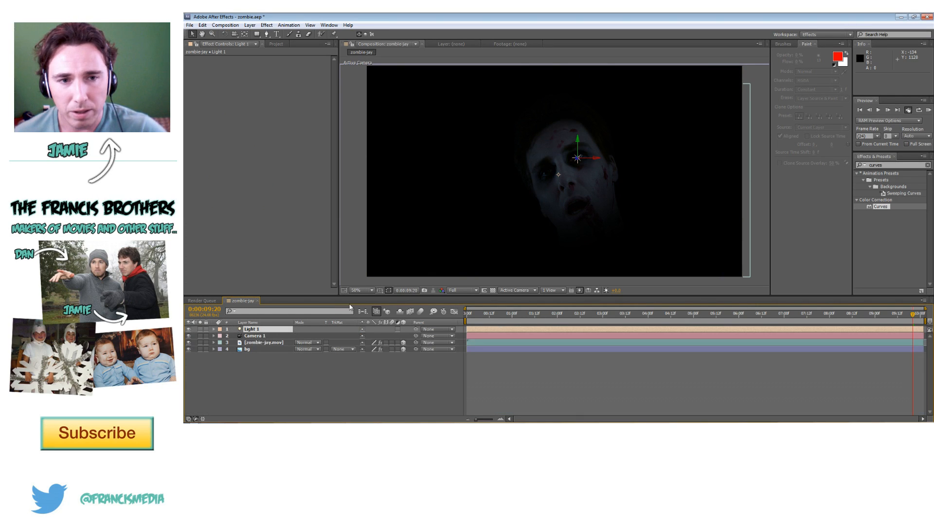
pyautogui.moveTo(576, 160); pyautogui.dragTo(582, 187)
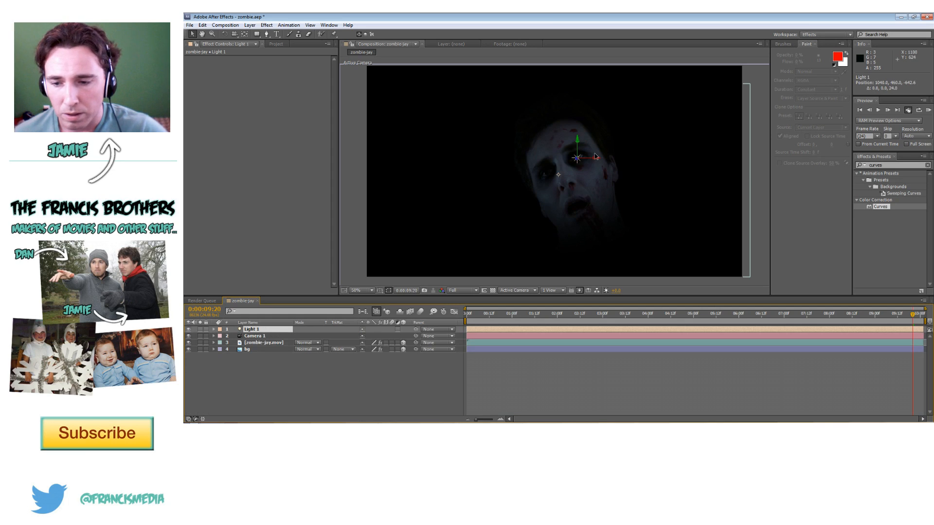
pyautogui.click(213, 330)
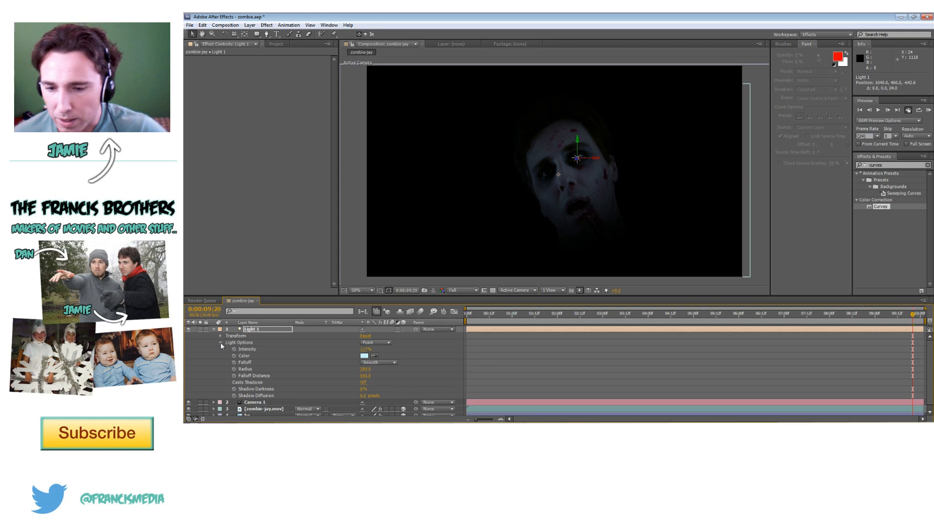
pyautogui.moveTo(365, 349); pyautogui.dragTo(599, 351)
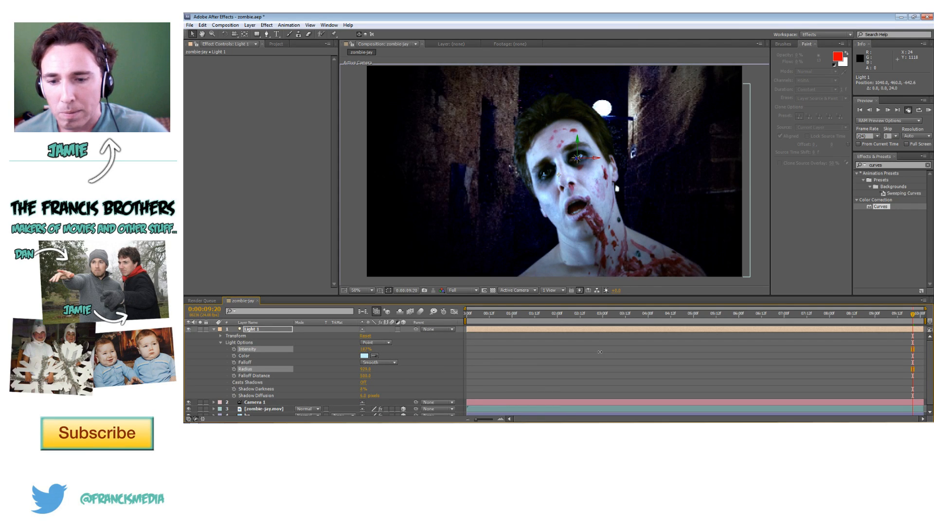
pyautogui.moveTo(364, 349); pyautogui.dragTo(324, 349)
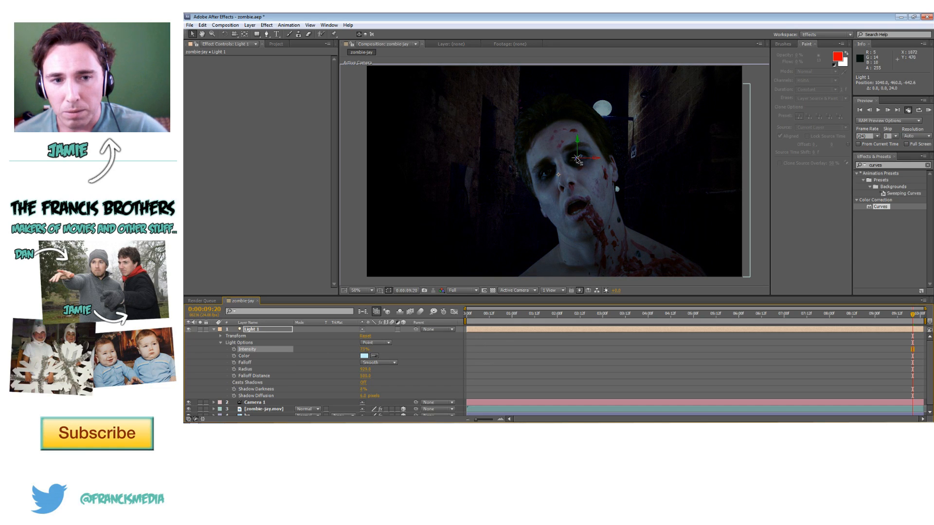
# - Move Light 1 to the alley's upper left, then increase its shadow darkness and intensity
pyautogui.moveTo(611, 159); pyautogui.dragTo(558, 229)
pyautogui.moveTo(575, 142); pyautogui.dragTo(493, 89)
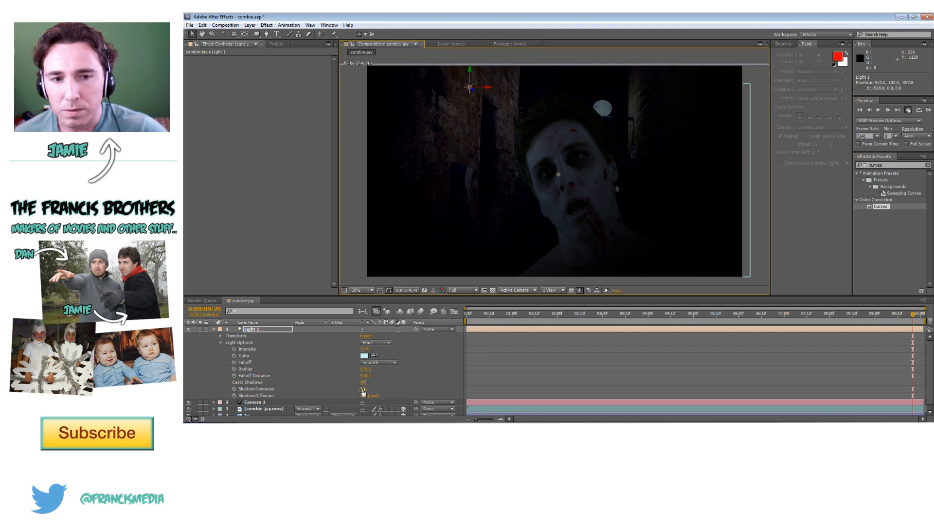
pyautogui.moveTo(363, 389); pyautogui.dragTo(365, 390)
pyautogui.moveTo(365, 349); pyautogui.dragTo(405, 345)
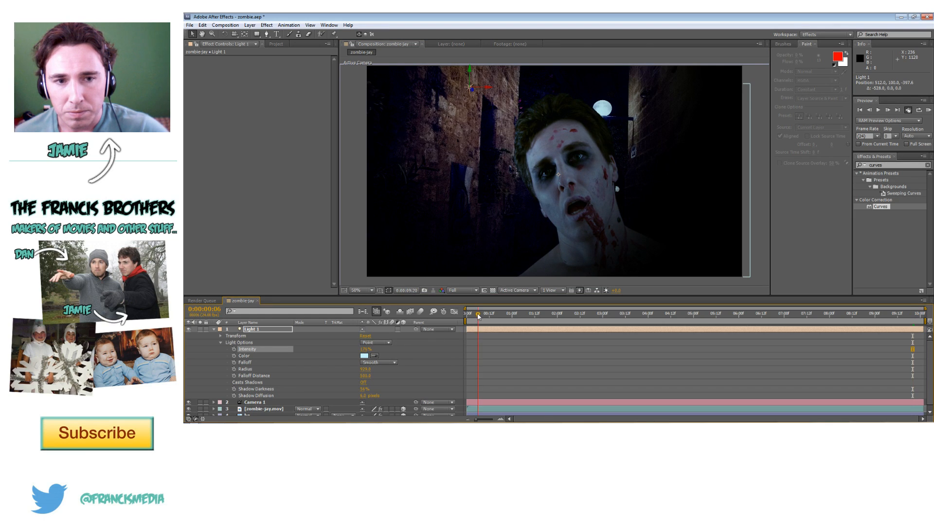
# - Preview the lit composite from the start, switching the preview resolution to Quarter, and scrub through the shot
pyautogui.moveTo(480, 316); pyautogui.dragTo(460, 317)
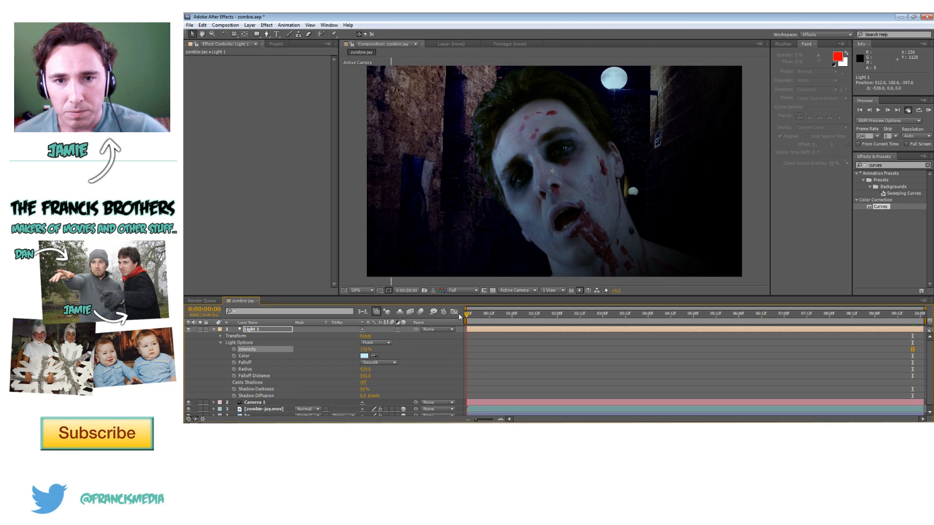
pyautogui.press('space')
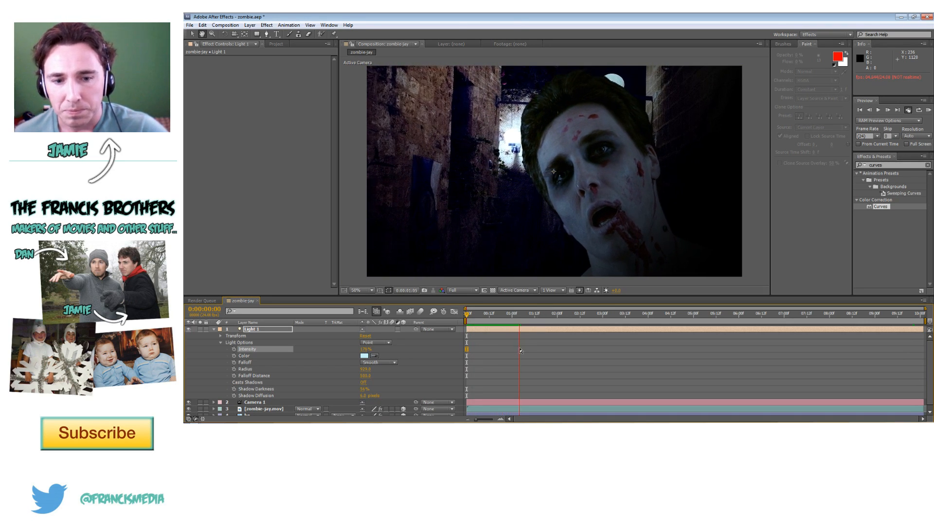
pyautogui.click(468, 291)
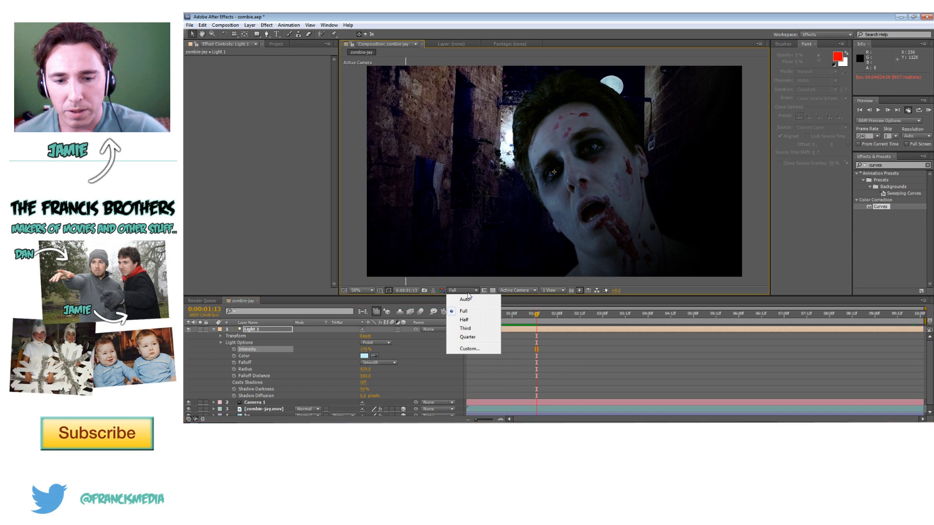
pyautogui.click(476, 337)
pyautogui.moveTo(509, 314); pyautogui.dragTo(915, 306)
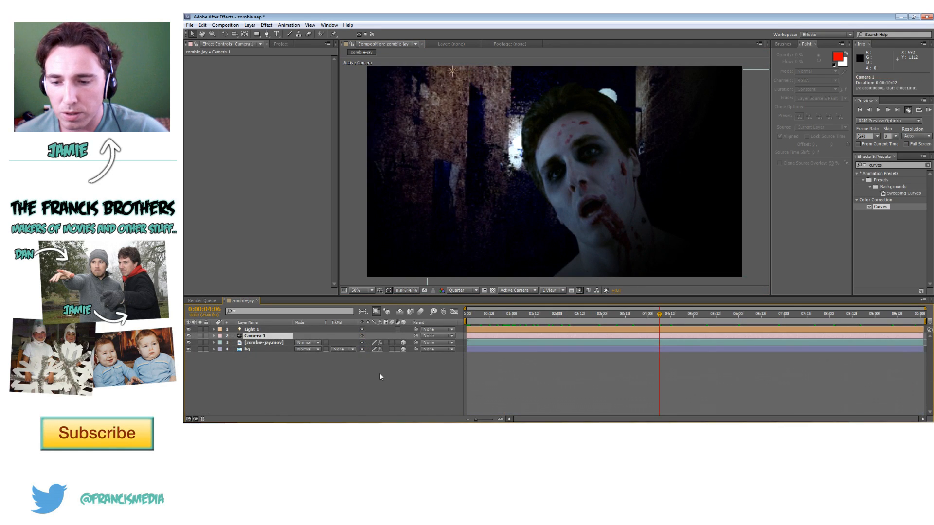
# - Compare the zombie and bg layers and their effect settings under the new light at 0:00:04:06
pyautogui.click(379, 373)
pyautogui.click(271, 342)
pyautogui.click(258, 349)
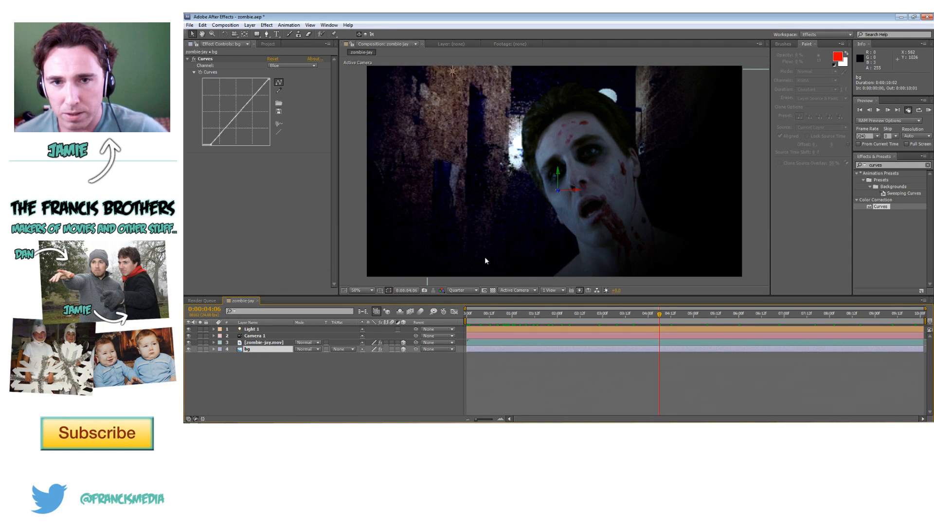
pyautogui.click(353, 142)
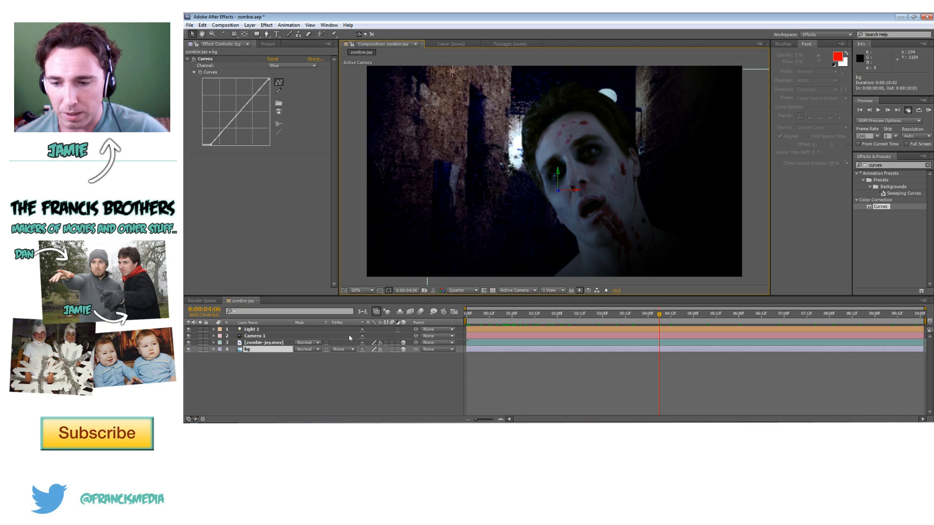
pyautogui.click(566, 127)
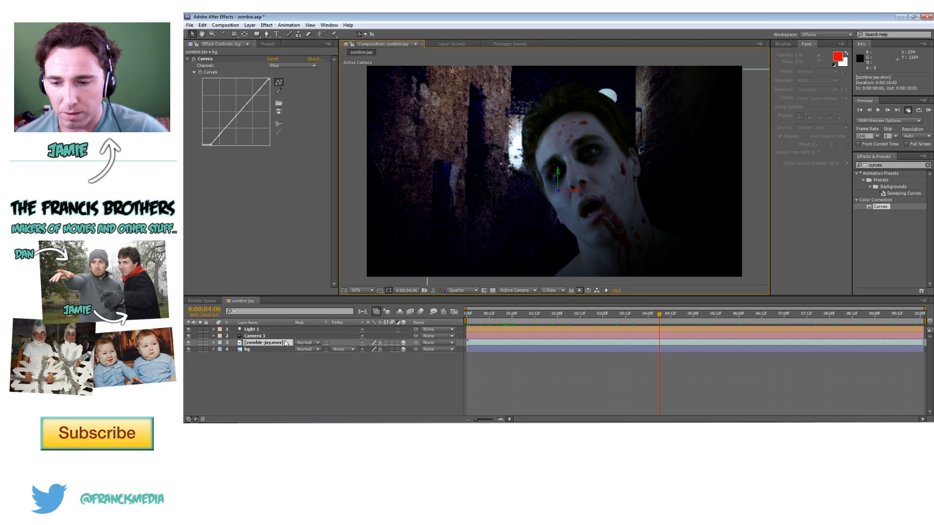
pyautogui.click(401, 384)
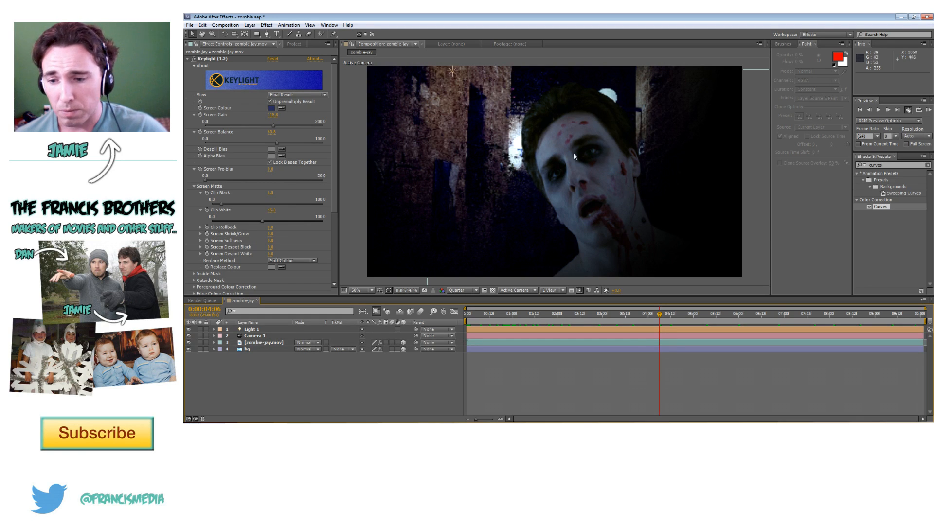
pyautogui.click(277, 344)
pyautogui.click(271, 360)
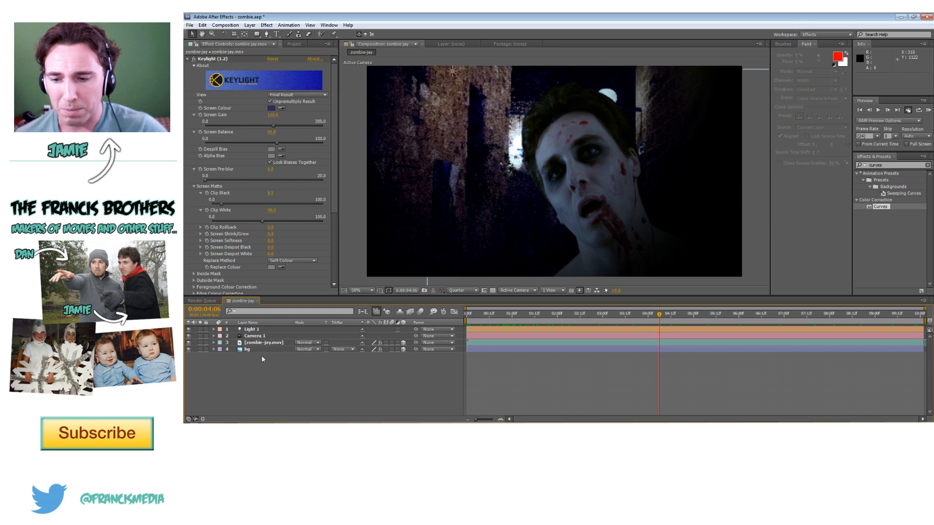
pyautogui.click(265, 349)
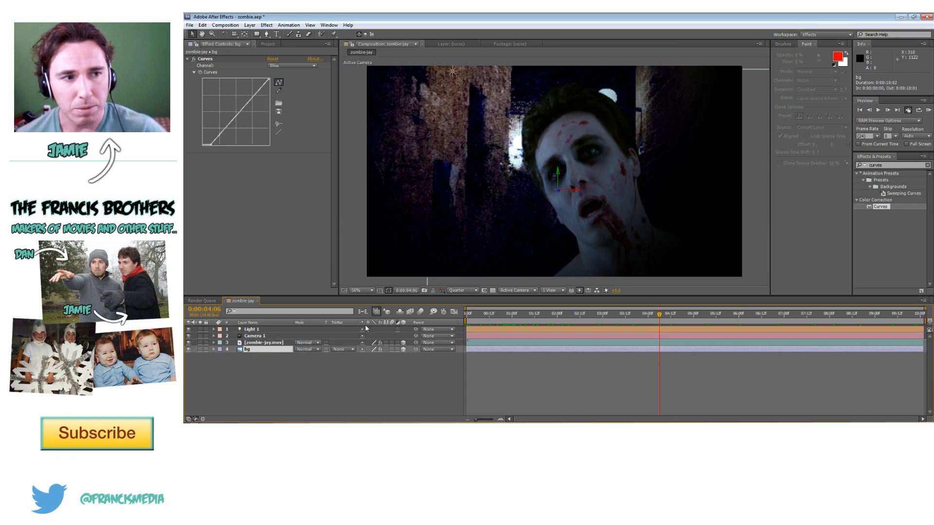
# - Apply the Add Grain effect to the bg layer using the Eastman Color Neg II 100T (5247) preset
pyautogui.click(890, 165)
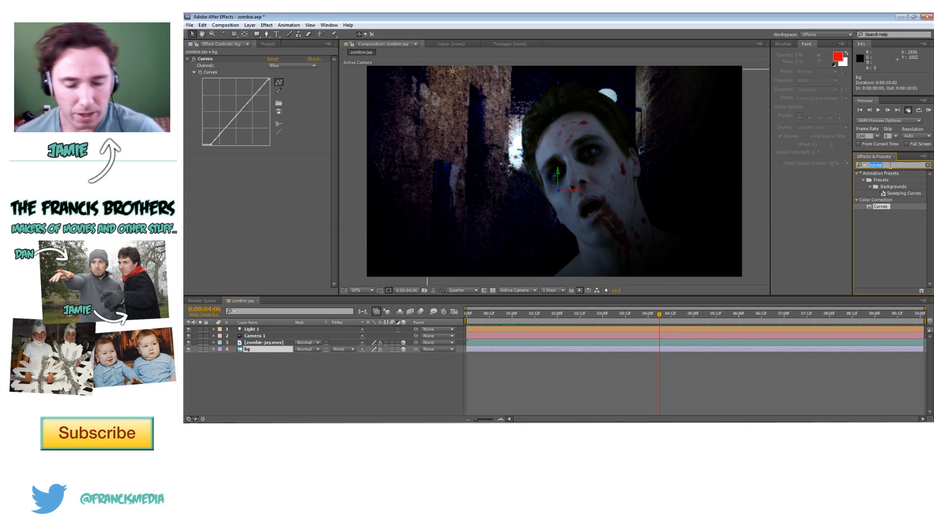
pyautogui.write('grain')
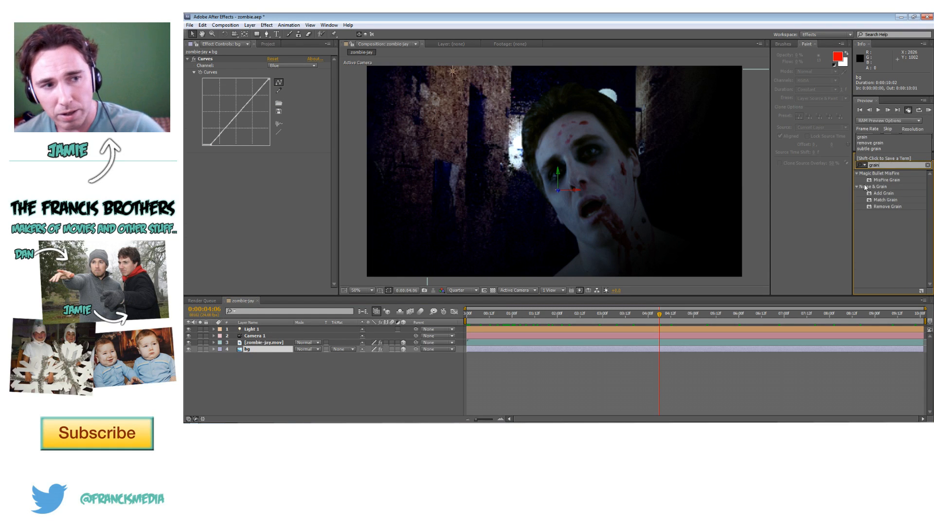
pyautogui.moveTo(884, 193); pyautogui.dragTo(490, 351)
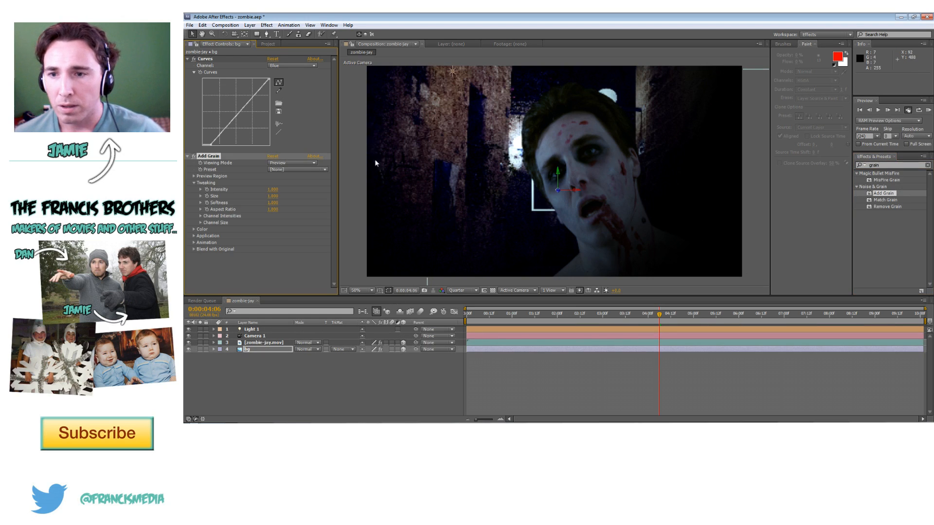
pyautogui.click(277, 171)
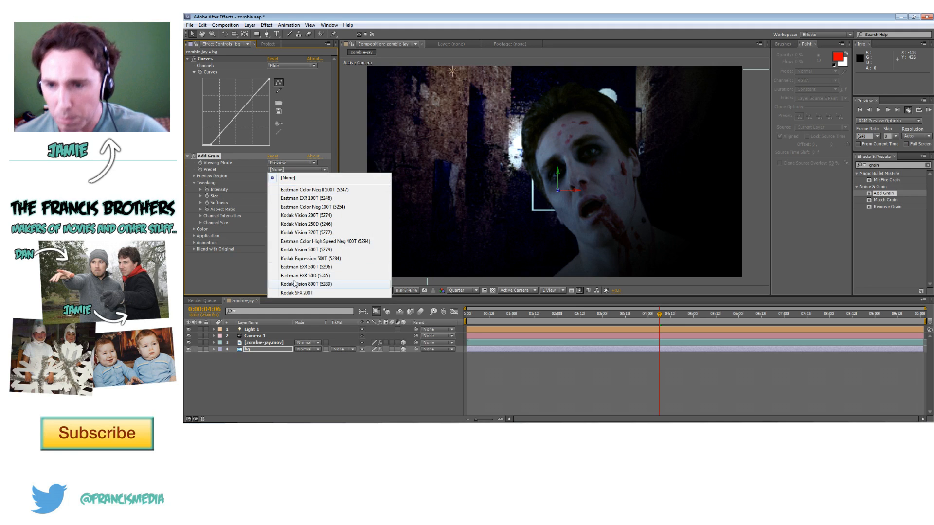
pyautogui.click(306, 190)
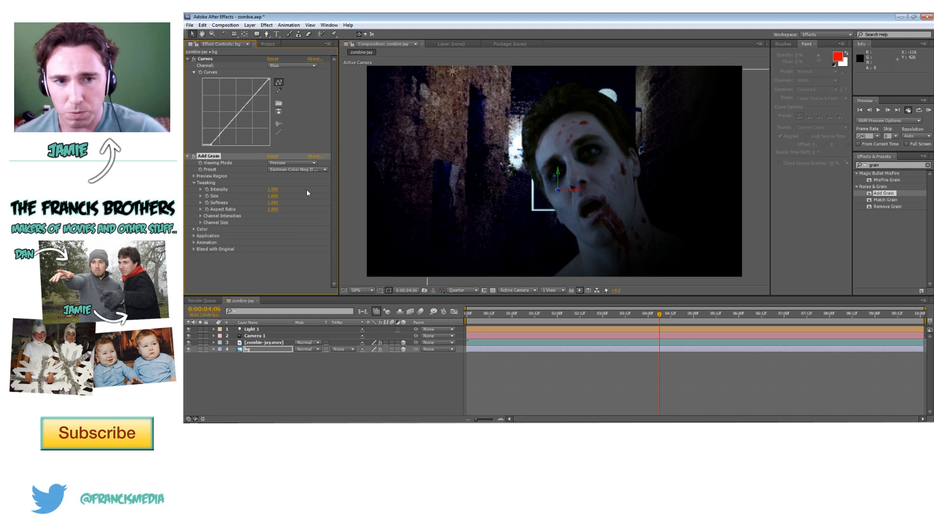
# - Set the composition's preview resolution to Full, then enlarge the bg layer's grain size and lower the grain intensity
pyautogui.click(462, 290)
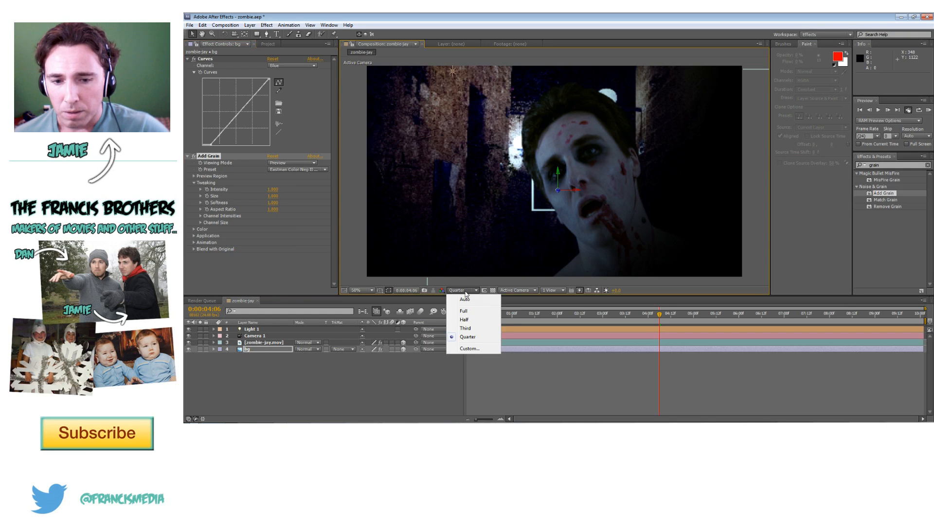
pyautogui.click(460, 298)
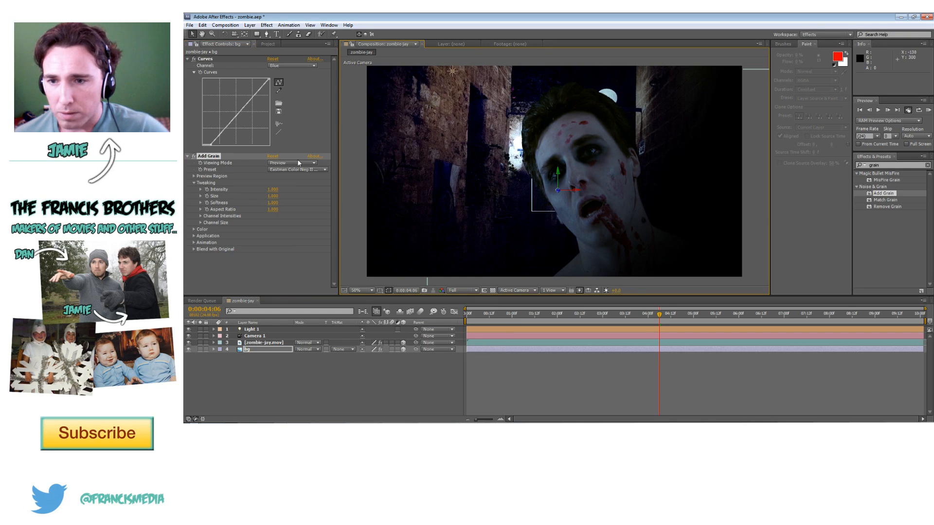
pyautogui.click(285, 163)
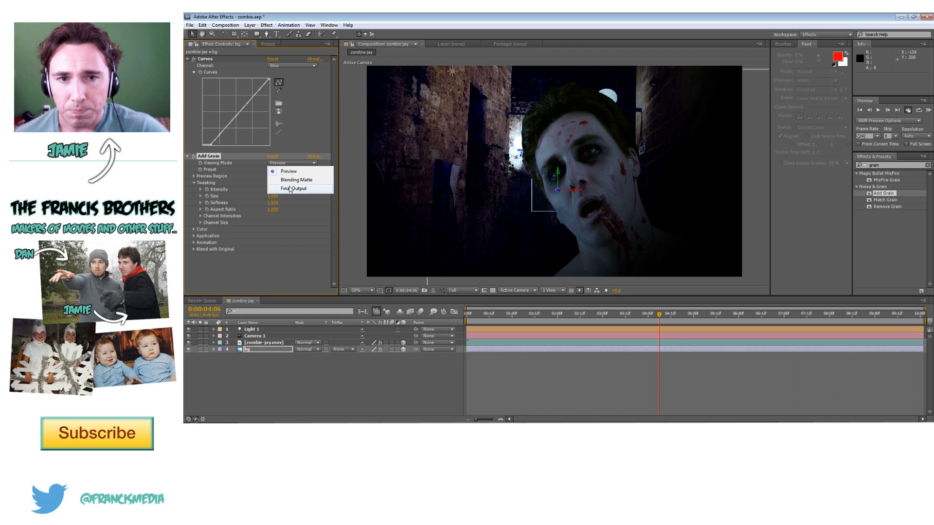
pyautogui.click(311, 252)
pyautogui.scroll(1, 465, 121)
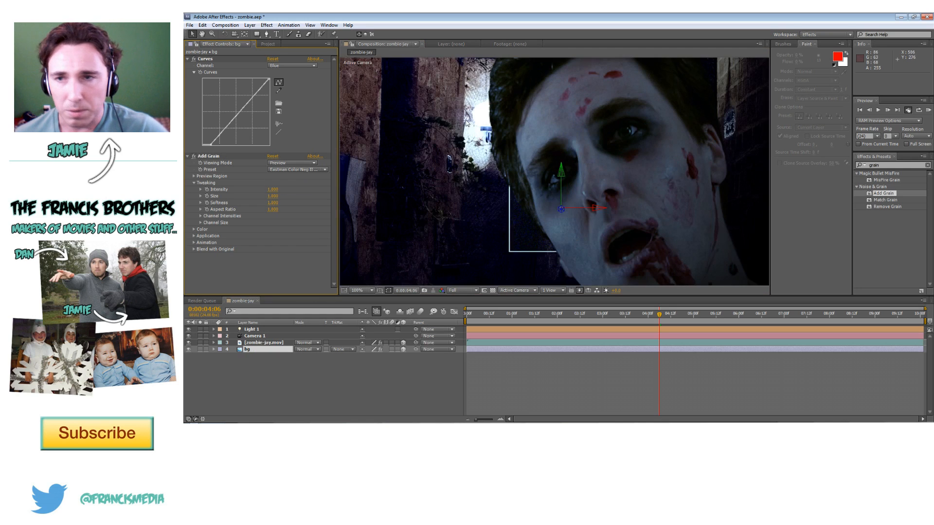
pyautogui.click(202, 33)
pyautogui.moveTo(382, 98); pyautogui.dragTo(438, 117)
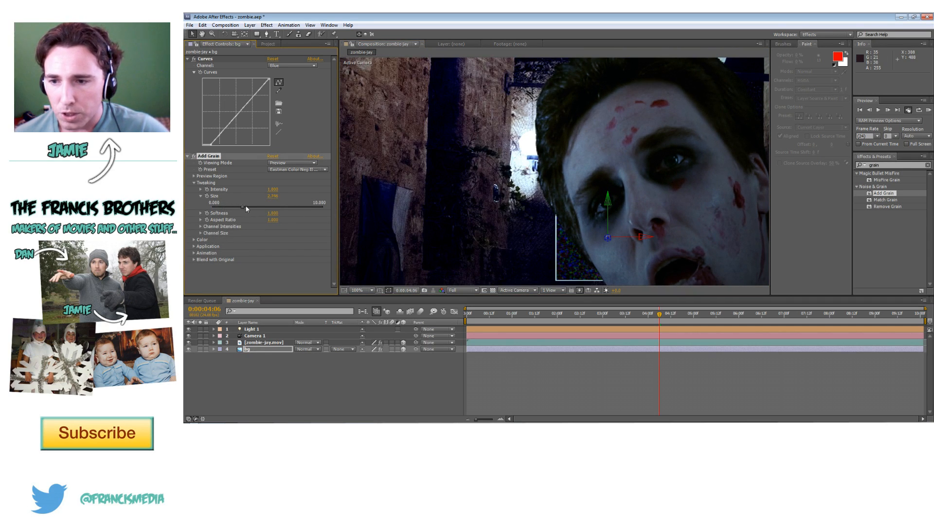
pyautogui.click(247, 208)
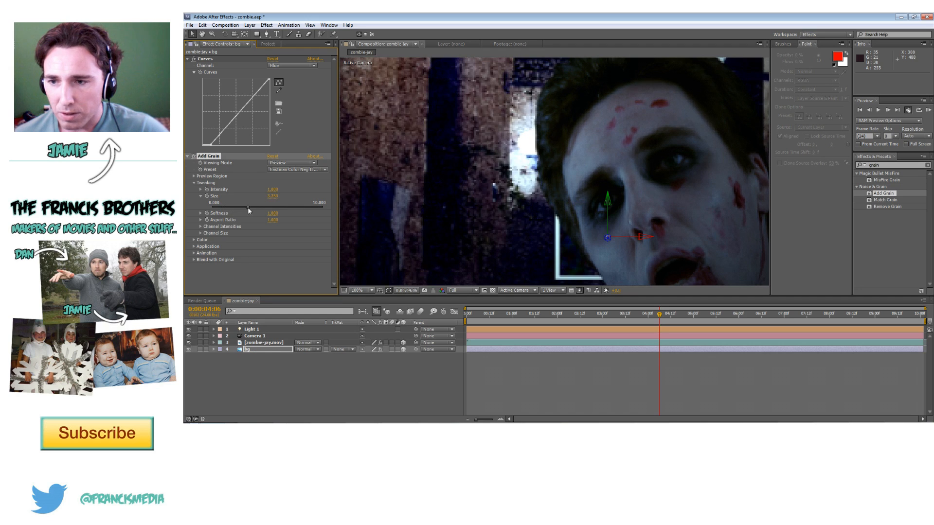
pyautogui.click(200, 189)
pyautogui.click(215, 200)
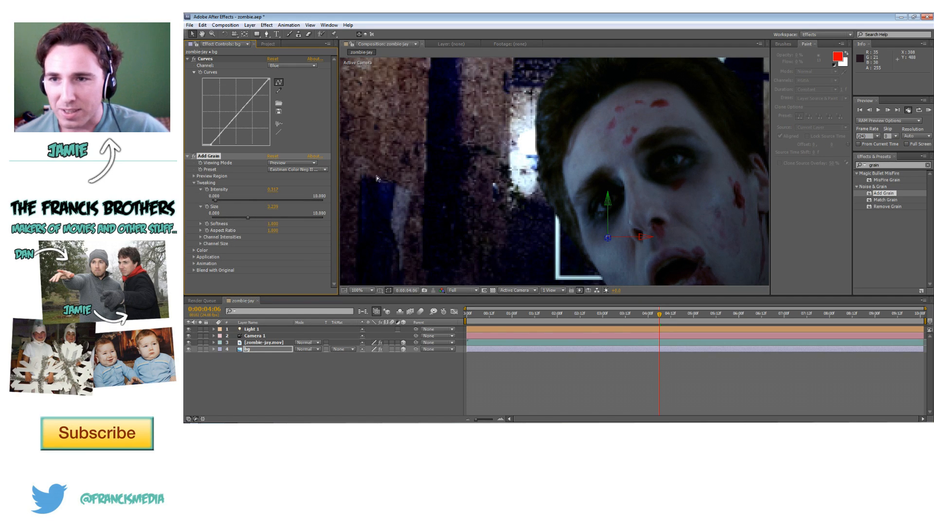
# - Set the bg layer's Add Grain viewing mode to Final Output, then reduce the grain size to just under 1 and increase its softness
pyautogui.click(295, 162)
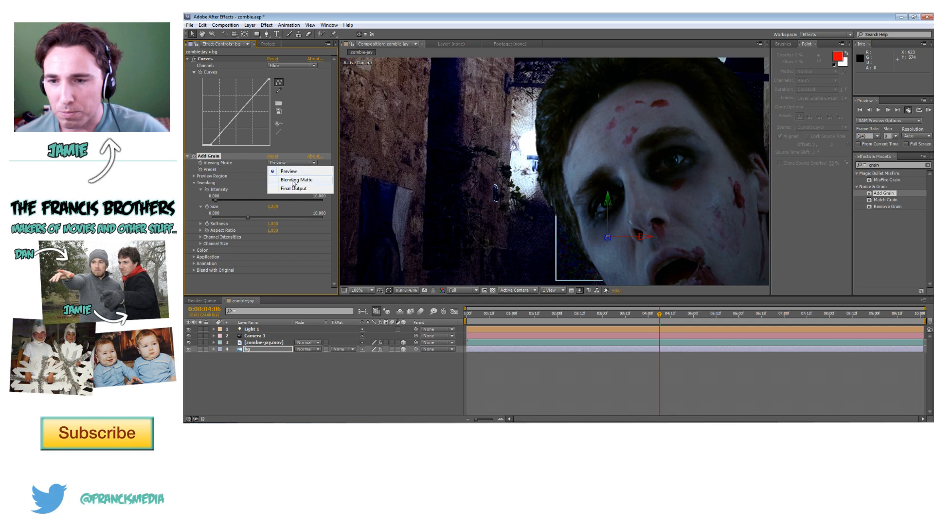
pyautogui.click(314, 193)
pyautogui.moveTo(248, 217); pyautogui.dragTo(239, 218)
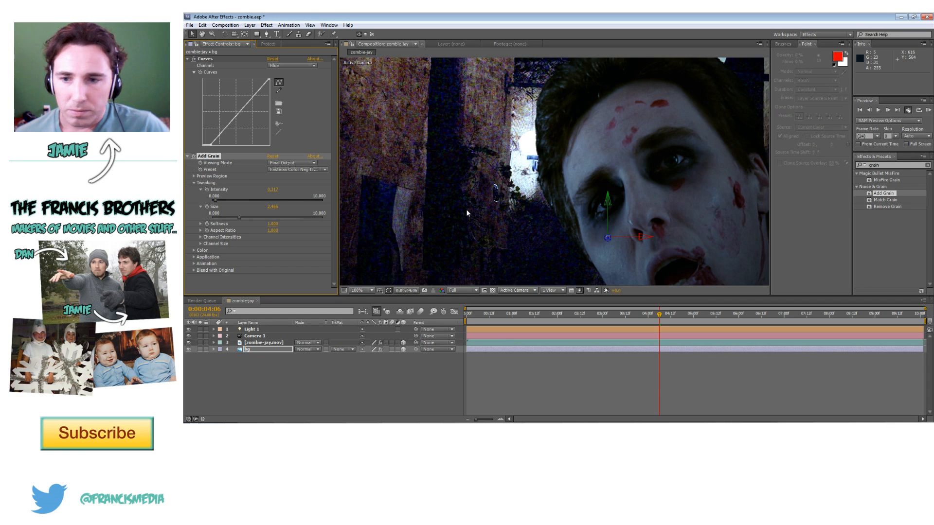
pyautogui.moveTo(230, 218); pyautogui.dragTo(225, 218)
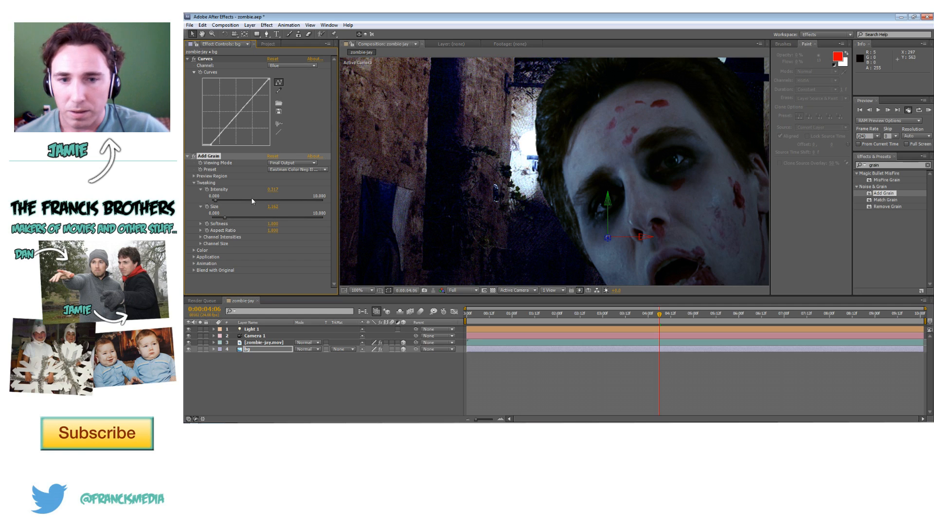
pyautogui.click(223, 218)
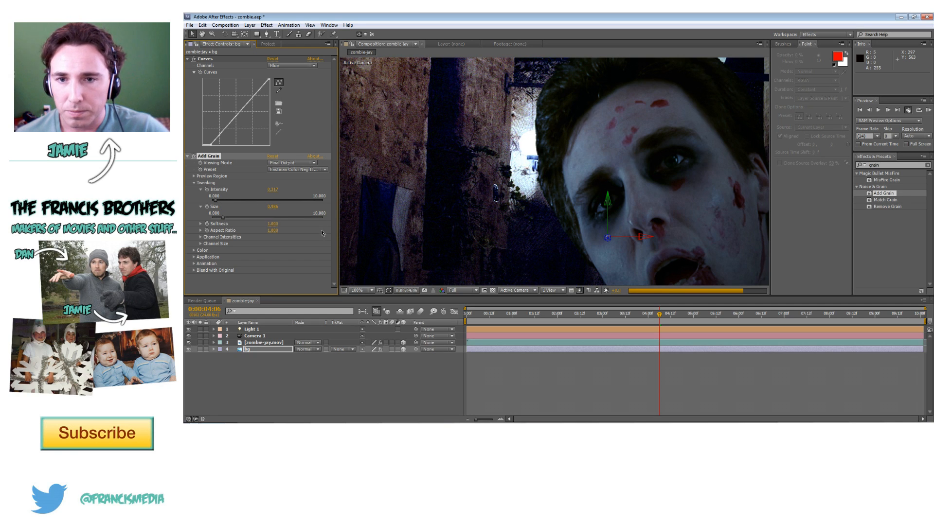
pyautogui.scroll(-2, 436, 170)
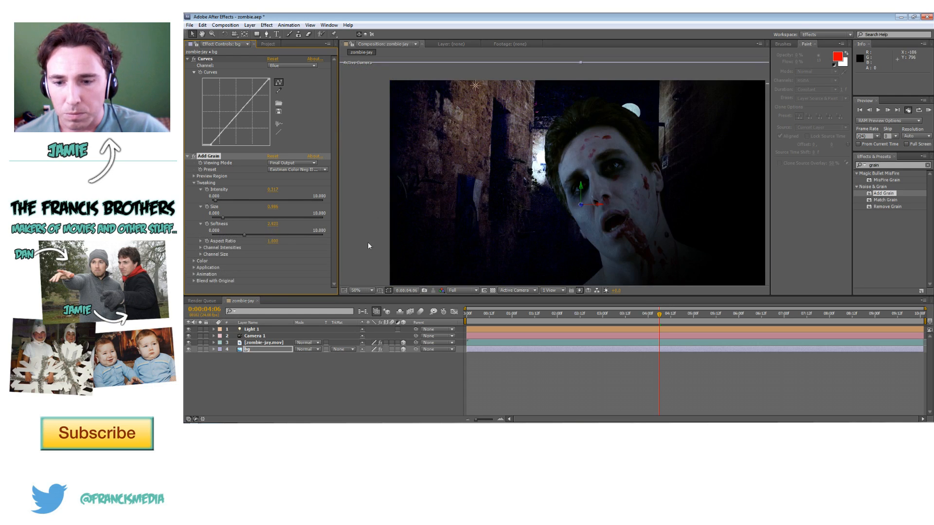
# - Create a new adjustment layer above all the other layers in the zombie-jay composition
pyautogui.click(350, 367)
pyautogui.rightClick(300, 366)
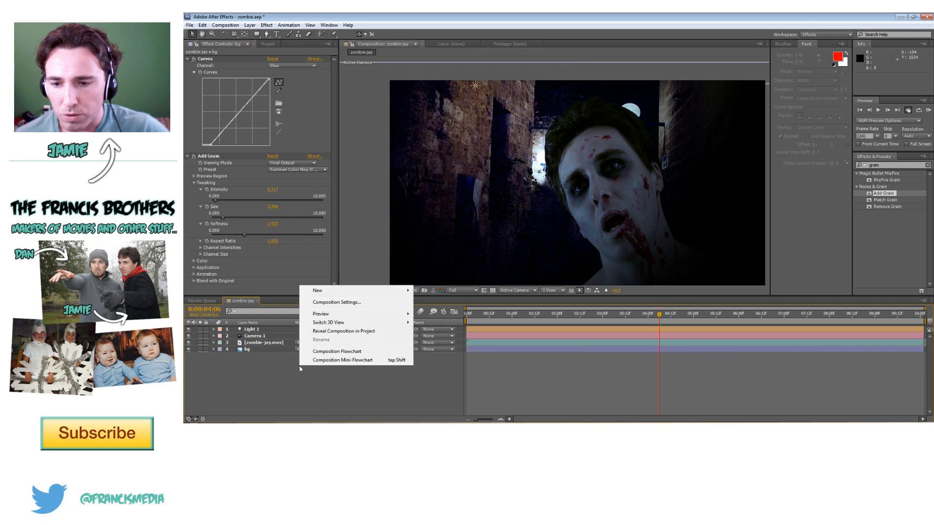
pyautogui.rightClick(259, 380)
pyautogui.moveTo(292, 305)
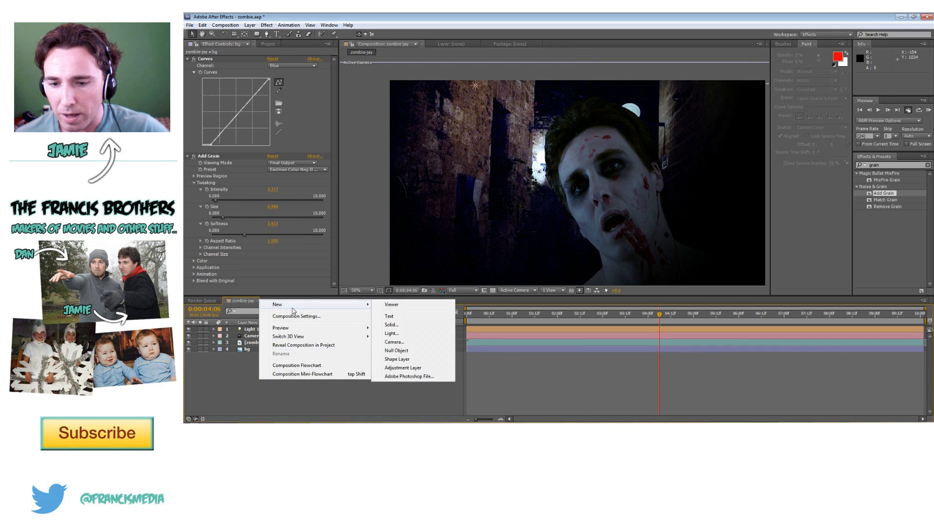
pyautogui.click(397, 366)
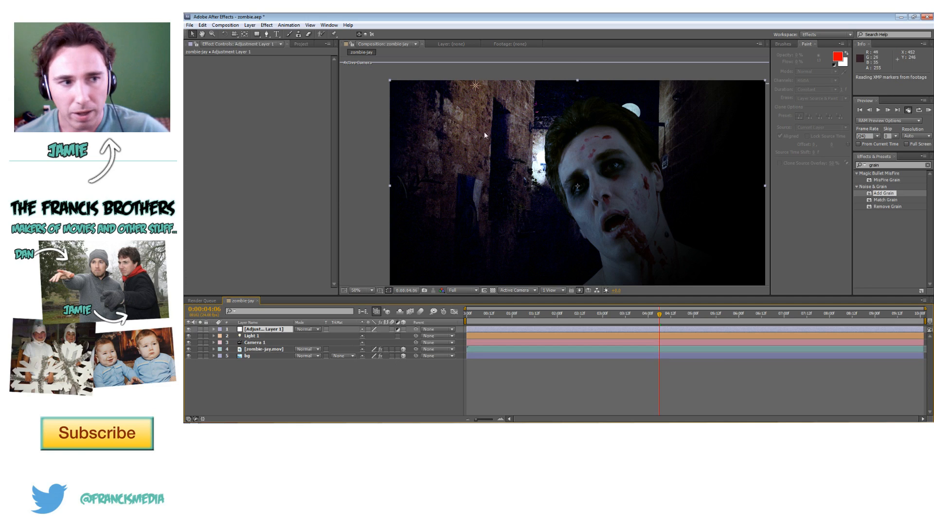
# - Apply Add Grain to the adjustment layer with Final Output viewing mode and the Kodak Vision 320T (5277) preset
pyautogui.moveTo(883, 193); pyautogui.dragTo(276, 329)
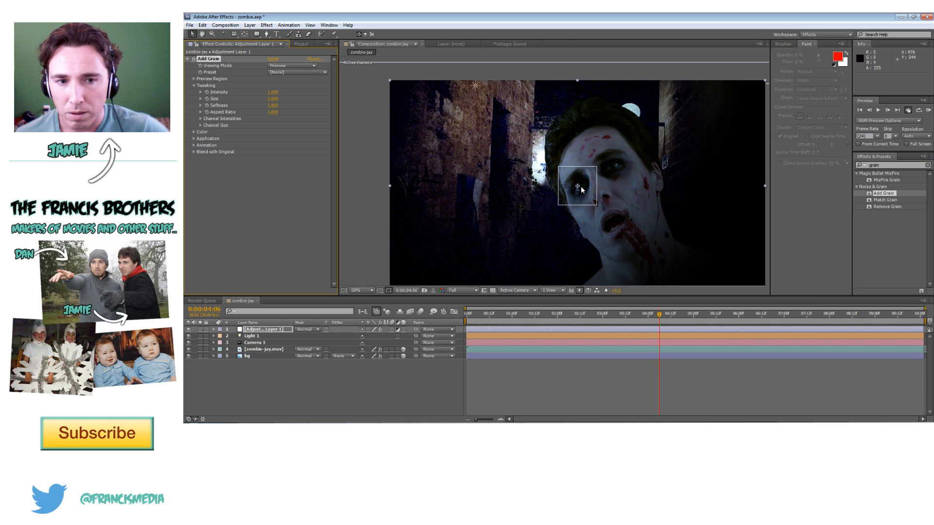
pyautogui.click(291, 65)
pyautogui.click(292, 93)
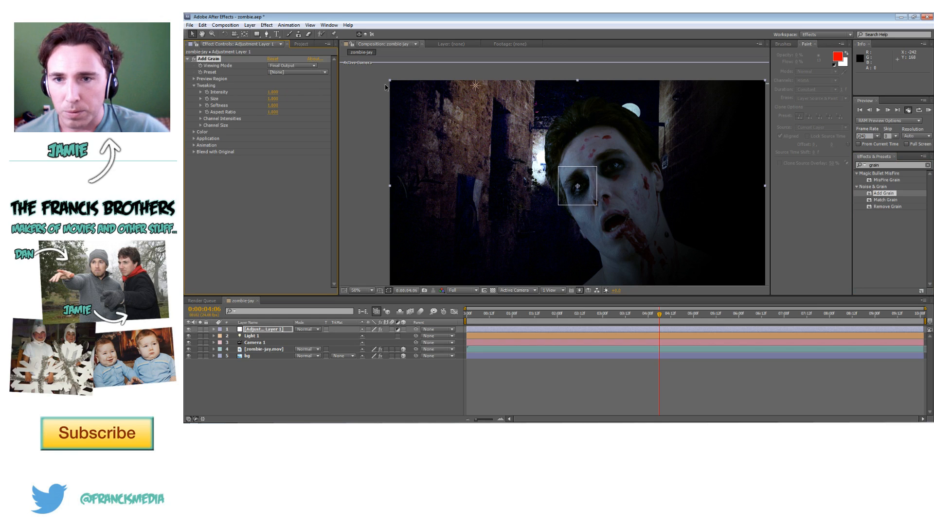
pyautogui.click(304, 76)
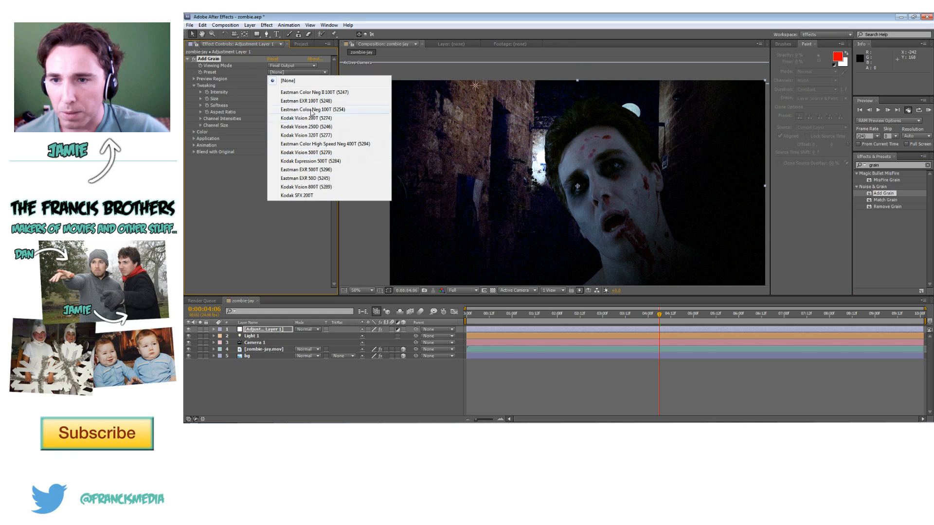
pyautogui.click(298, 138)
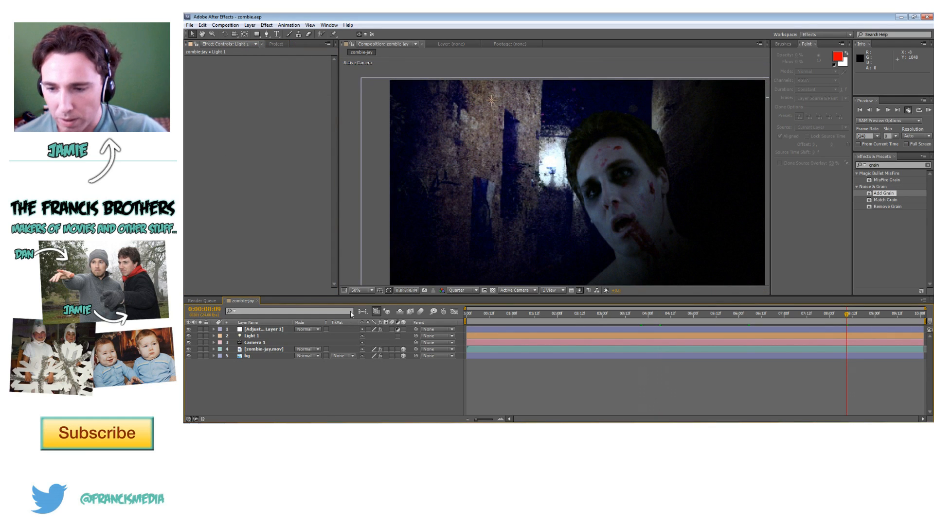
# - Return to the composition's first frame and expand Camera 1's transform properties and camera options
pyautogui.click(266, 342)
pyautogui.click(273, 393)
pyautogui.click(261, 343)
pyautogui.click(467, 315)
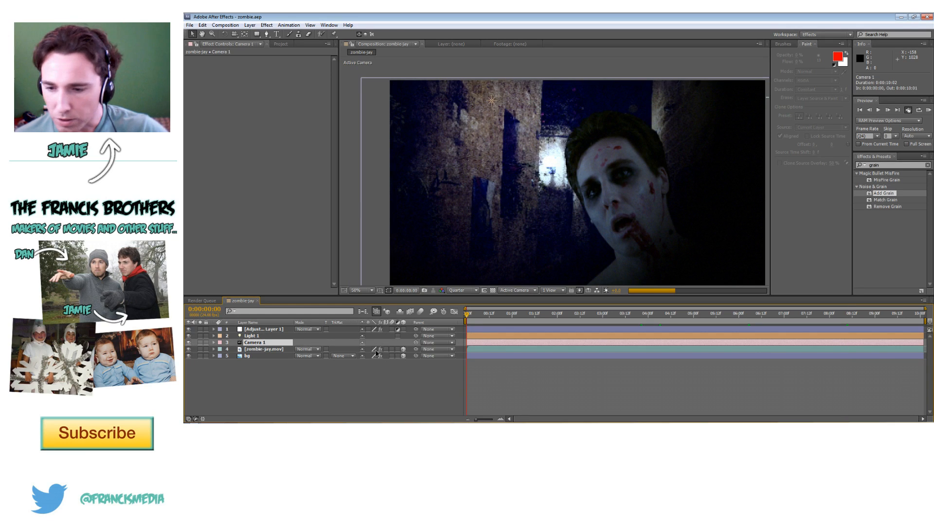
pyautogui.click(213, 343)
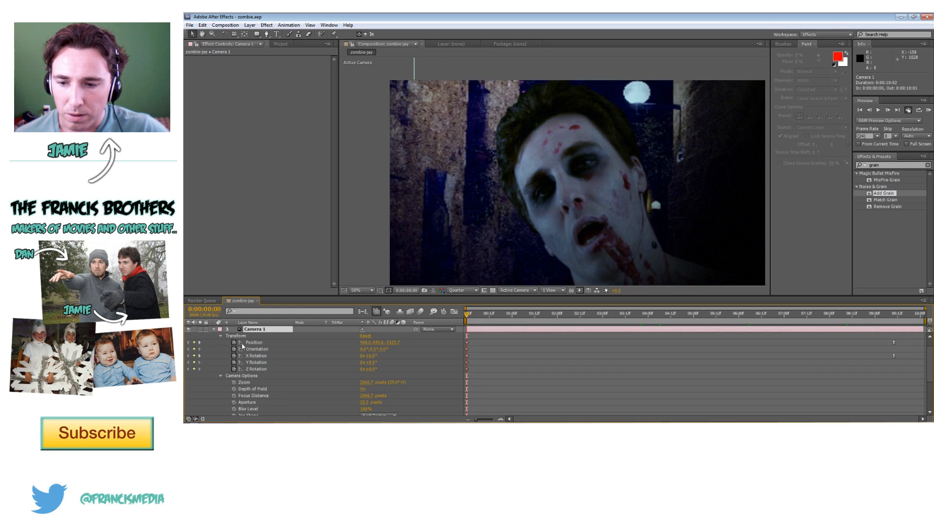
pyautogui.scroll(-1, 296, 376)
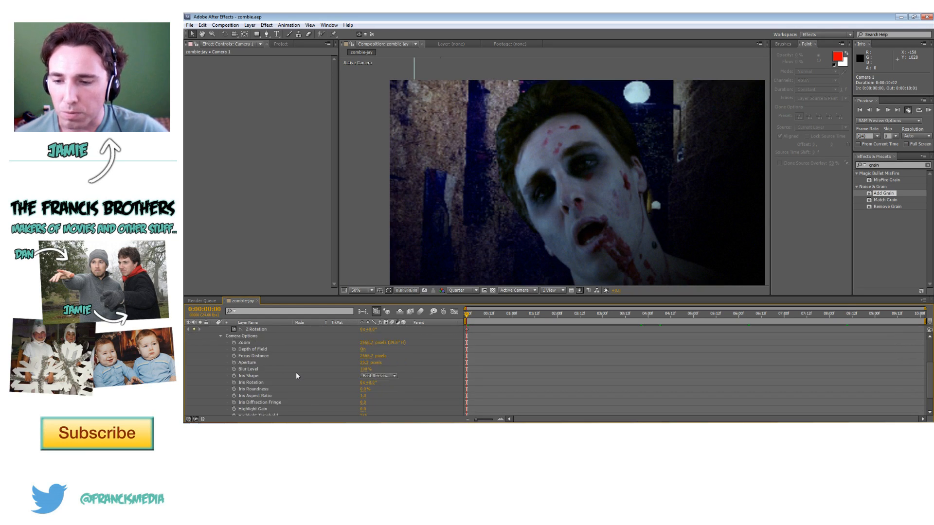
pyautogui.scroll(1, 253, 333)
pyautogui.click(250, 351)
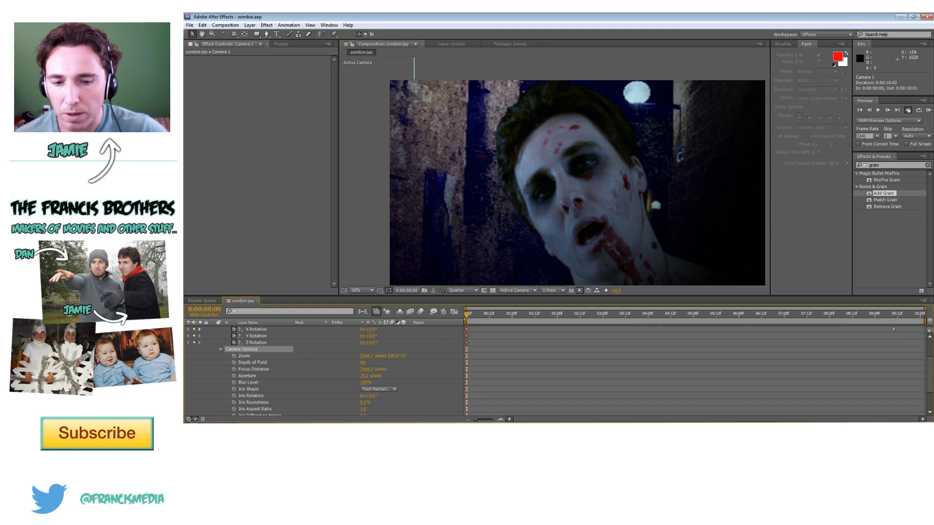
pyautogui.click(469, 316)
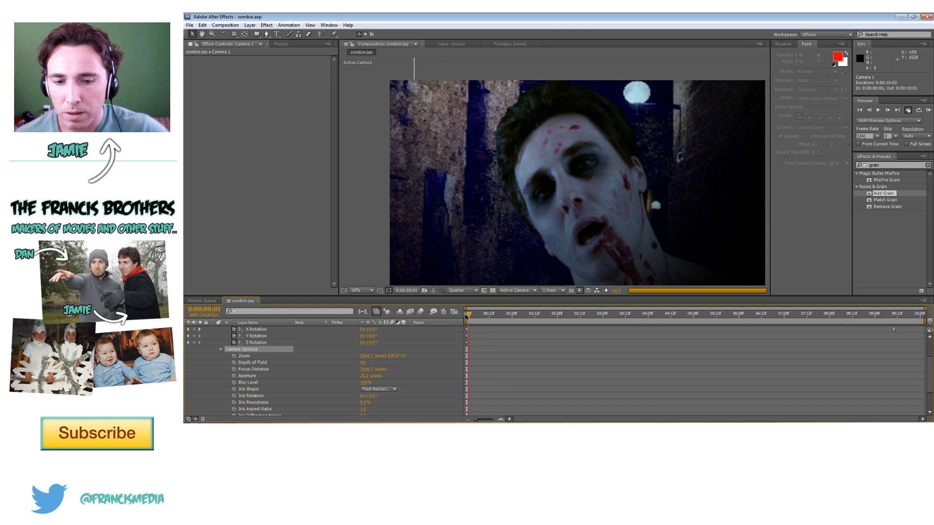
pyautogui.click(466, 317)
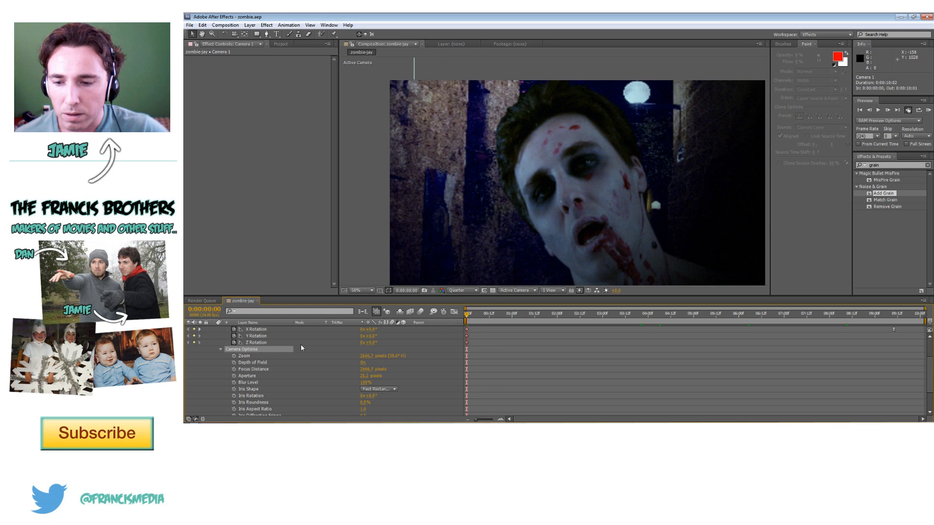
pyautogui.scroll(3, 244, 356)
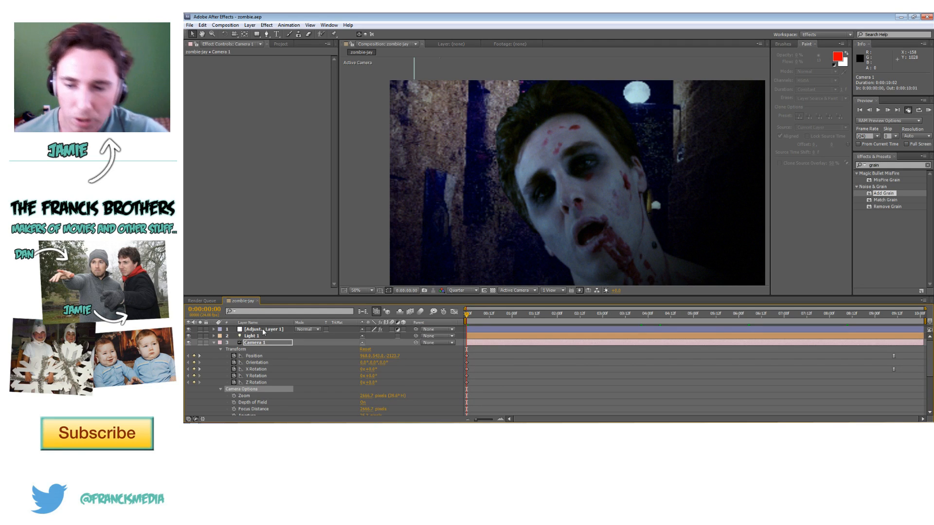
# - Hide the adjustment layer and Light 1, then start keyframing Camera 1's Focus Distance at 0:00:00:00
pyautogui.click(188, 330)
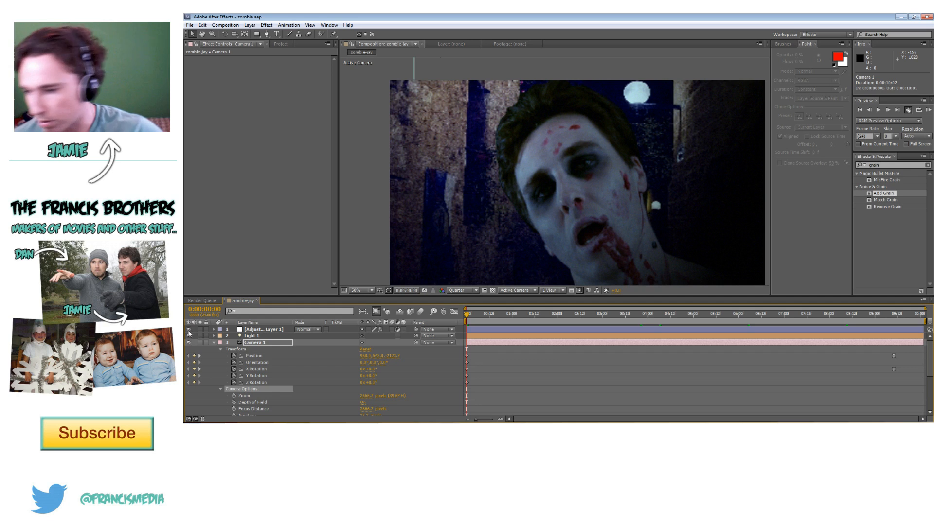
pyautogui.click(188, 336)
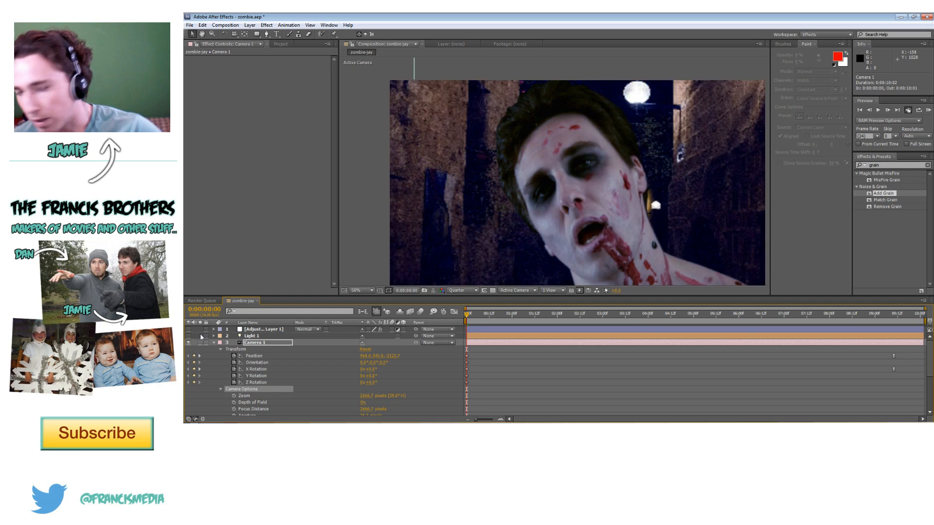
pyautogui.scroll(-3, 329, 361)
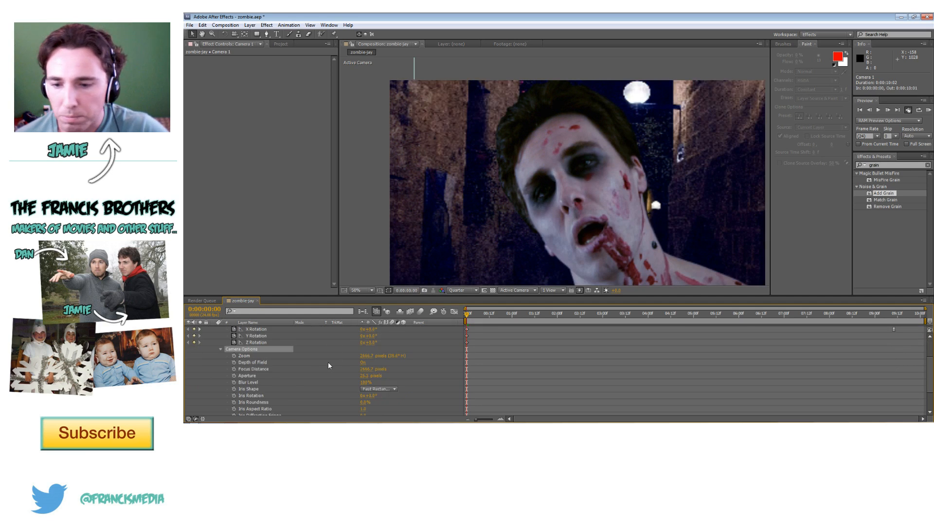
pyautogui.click(234, 369)
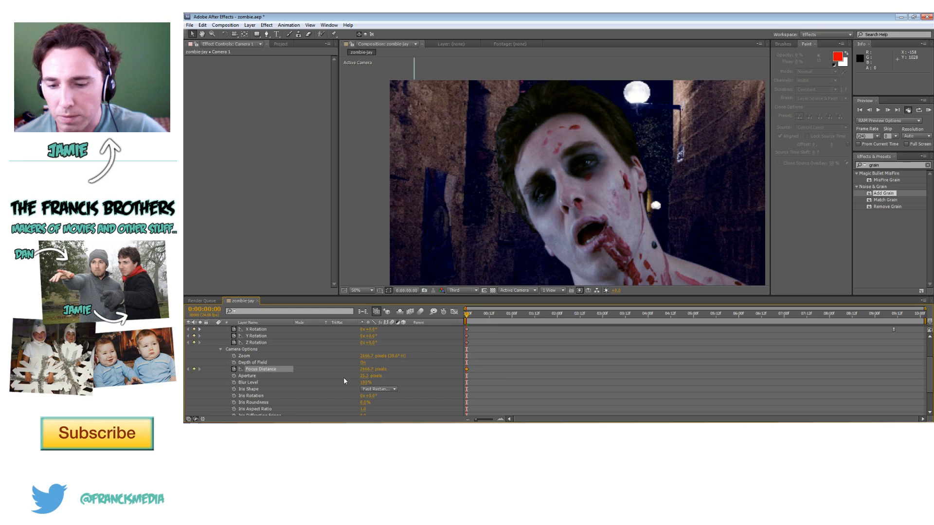
# - Increase Camera 1's Aperture and Blur Level to strengthen the depth-of-field blur, inspecting the zombie's face at 100% magnification
pyautogui.click(249, 376)
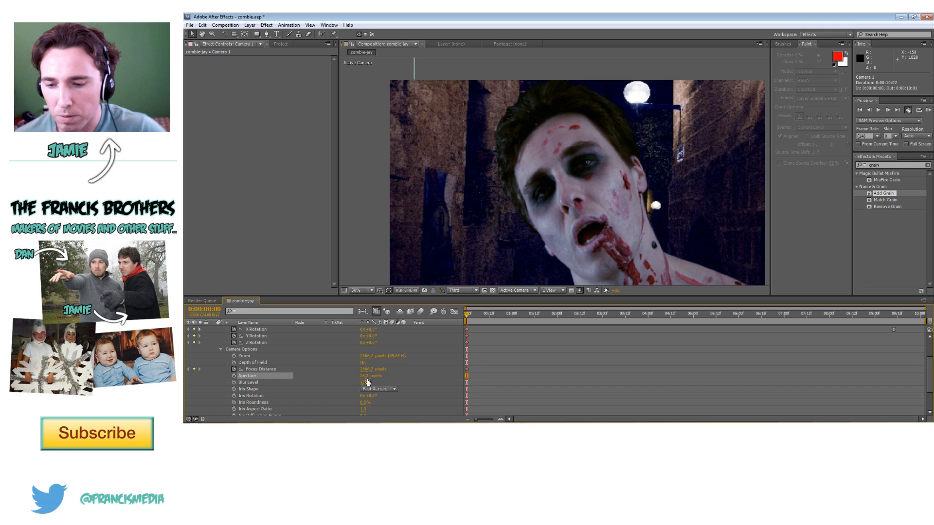
pyautogui.click(364, 376)
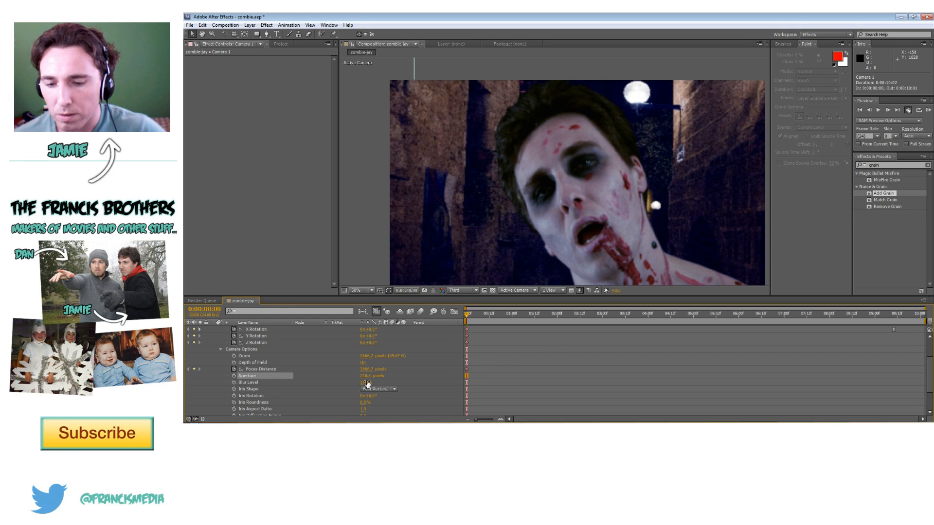
pyautogui.moveTo(377, 387); pyautogui.dragTo(374, 383)
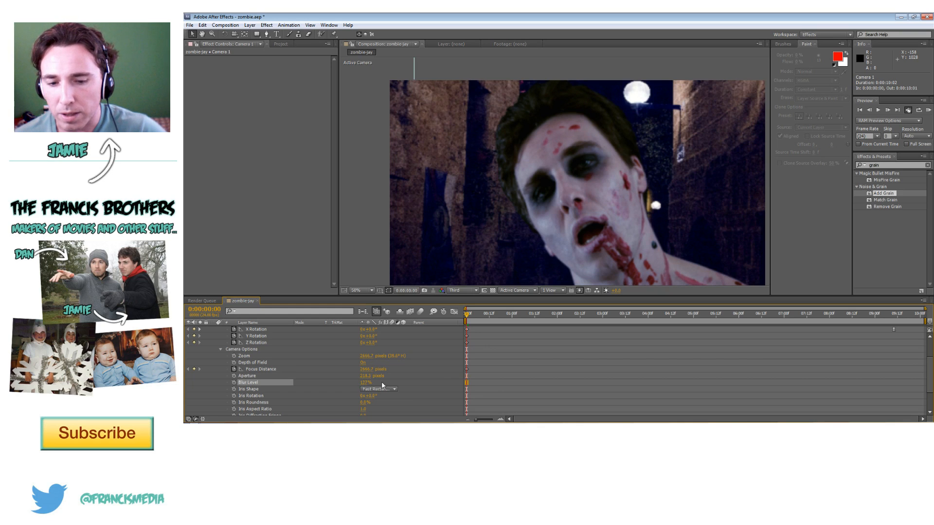
pyautogui.click(362, 291)
pyautogui.click(366, 233)
pyautogui.press('/')
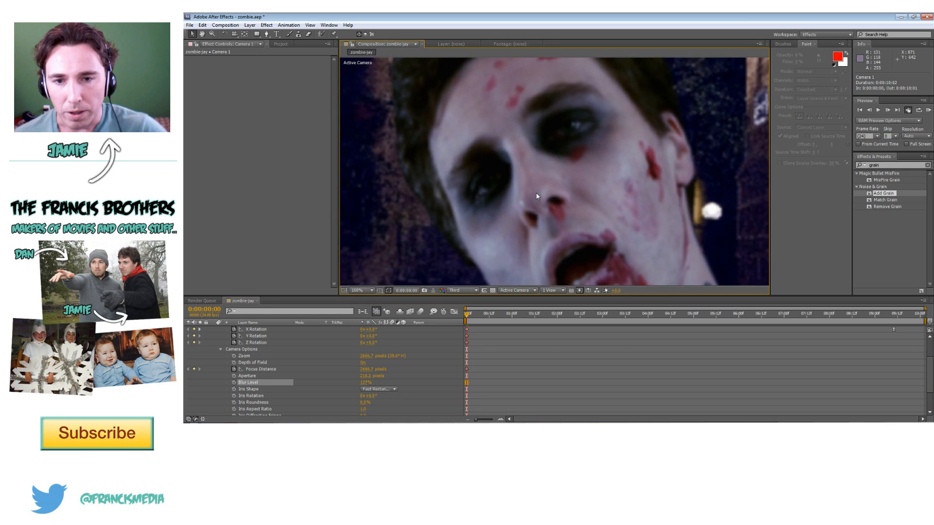
pyautogui.click(202, 35)
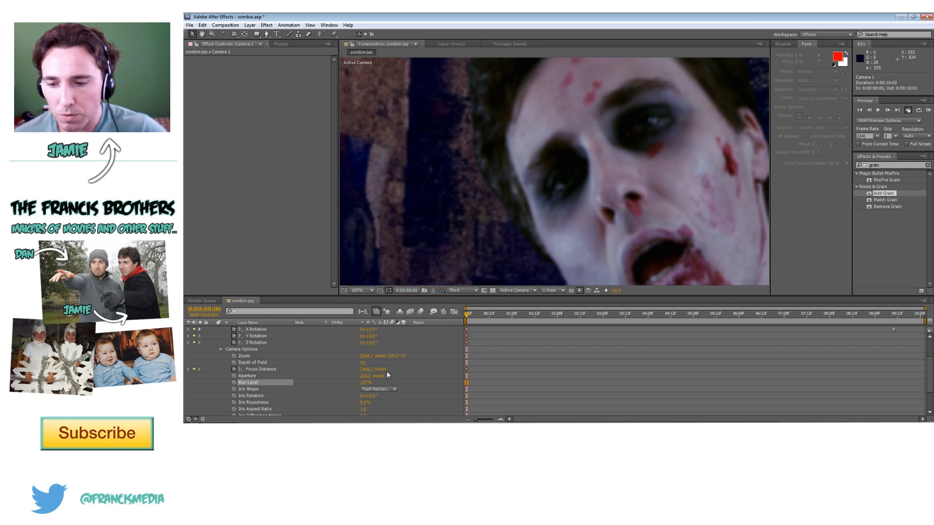
# - Adjust Camera 1's Focus Distance at 0:00:00:00, comparing how it shifts sharpness between the zombie and the alley background
pyautogui.click(290, 368)
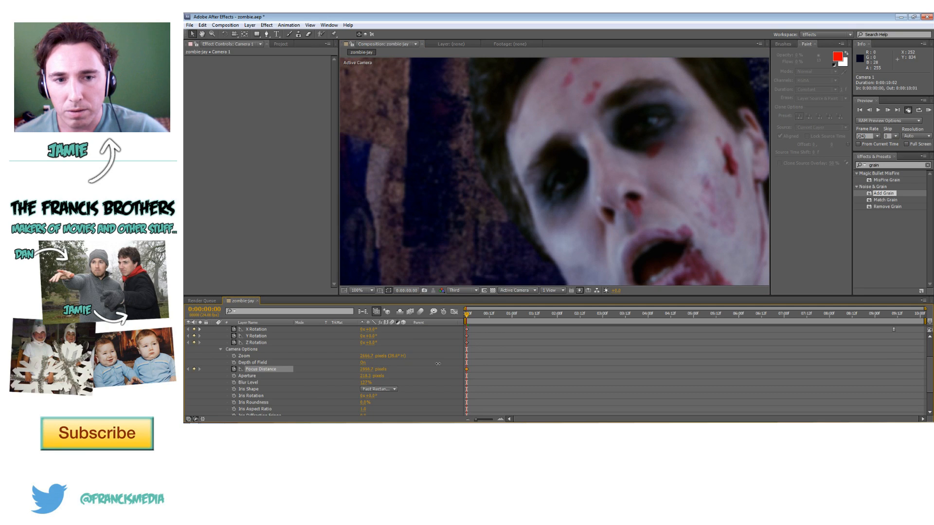
pyautogui.moveTo(415, 360); pyautogui.dragTo(311, 370)
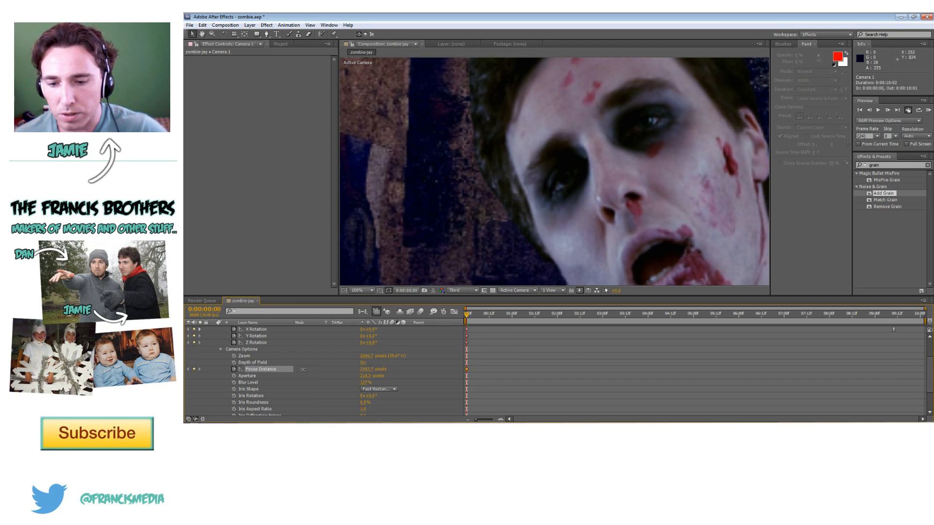
pyautogui.moveTo(367, 372); pyautogui.dragTo(291, 371)
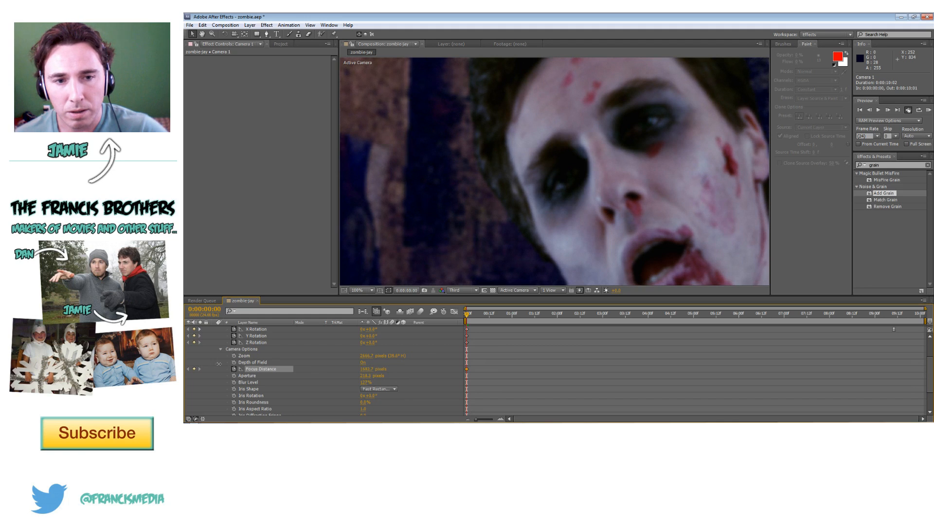
pyautogui.scroll(2, 335, 363)
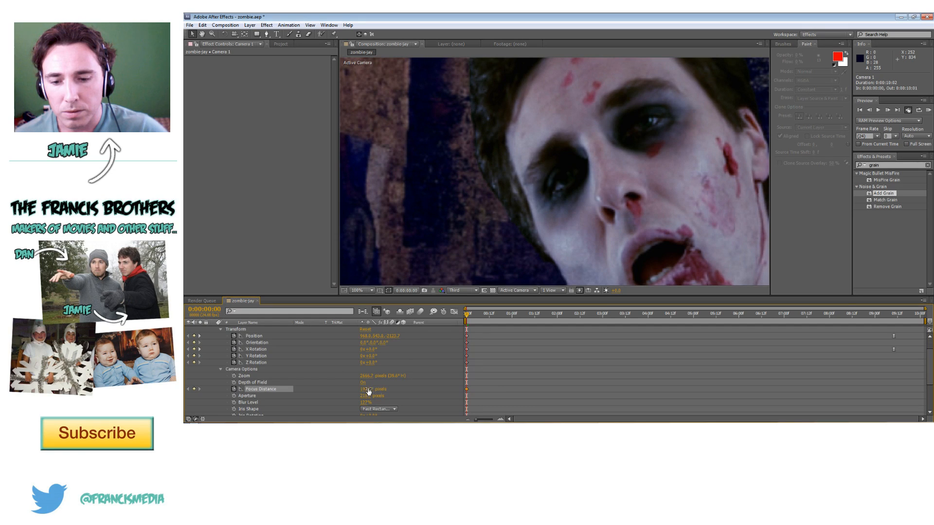
pyautogui.scroll(2, 369, 389)
pyautogui.scroll(-2, 368, 390)
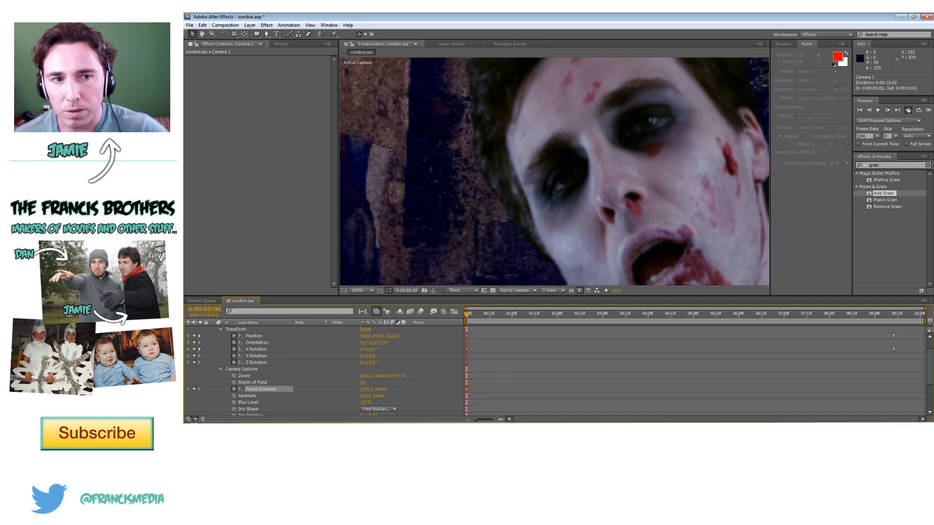
pyautogui.scroll(-2, 443, 316)
pyautogui.scroll(-2, 453, 262)
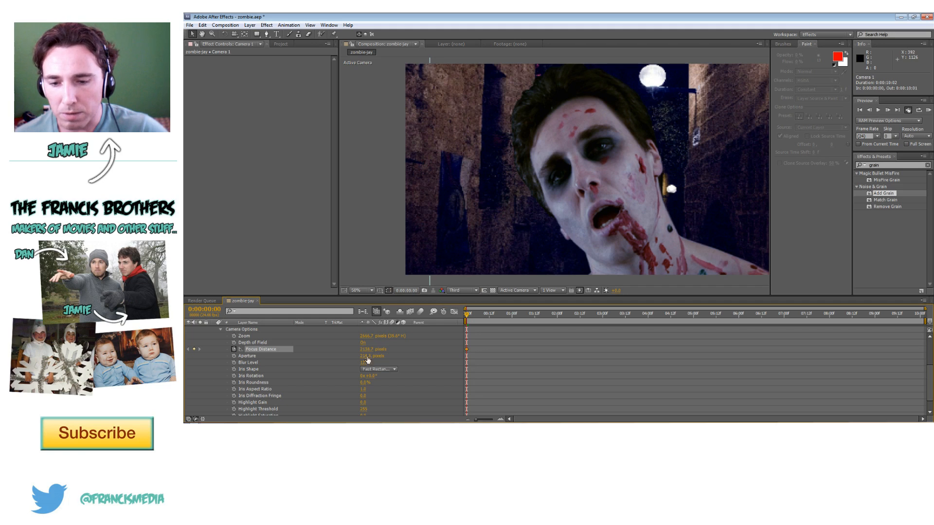
pyautogui.moveTo(361, 354); pyautogui.dragTo(405, 349)
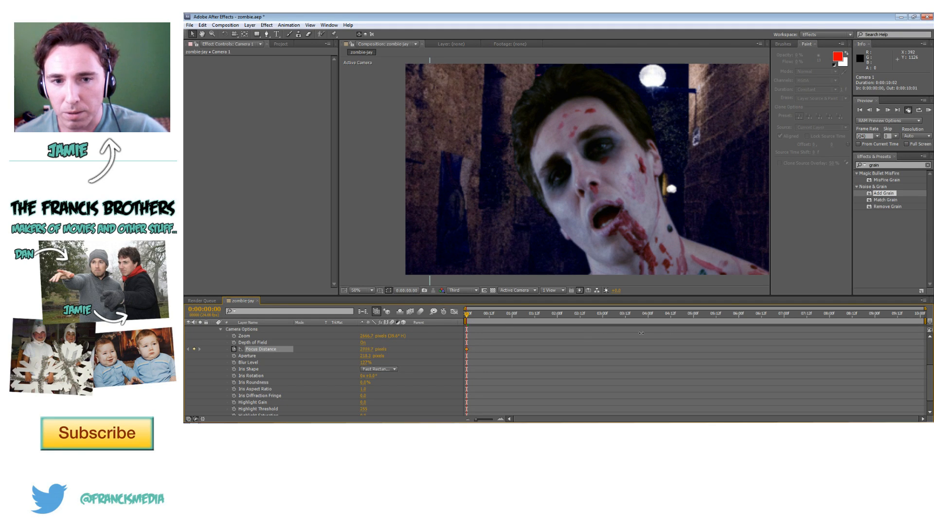
pyautogui.moveTo(367, 349); pyautogui.dragTo(291, 350)
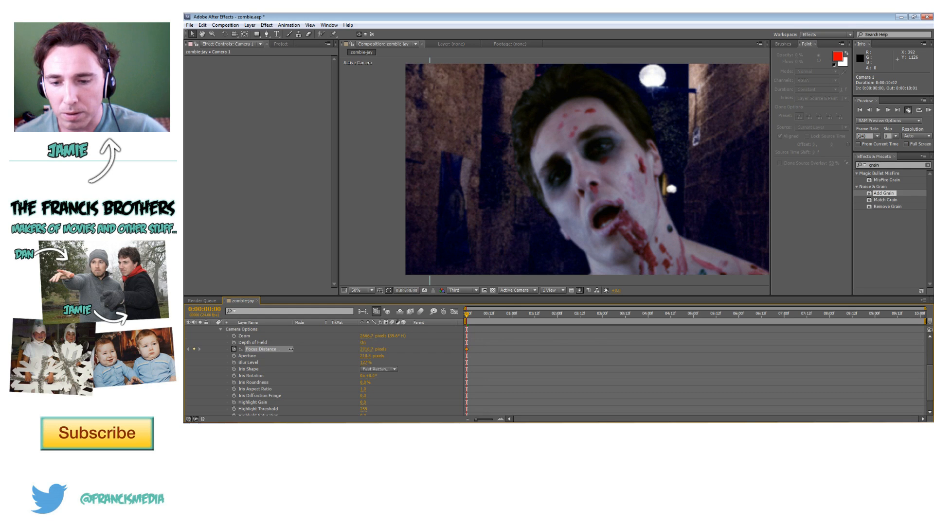
pyautogui.moveTo(364, 350); pyautogui.dragTo(188, 347)
# - Raise Camera 1's Blur Level much further and readjust the first Focus Distance keyframe to throw the zombie out of focus
pyautogui.scroll(2, 419, 247)
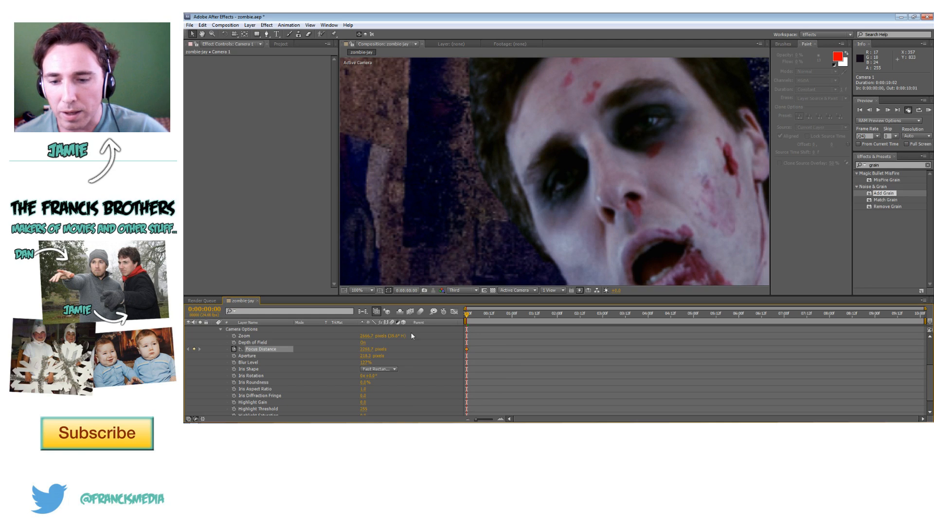
pyautogui.moveTo(375, 365); pyautogui.dragTo(471, 358)
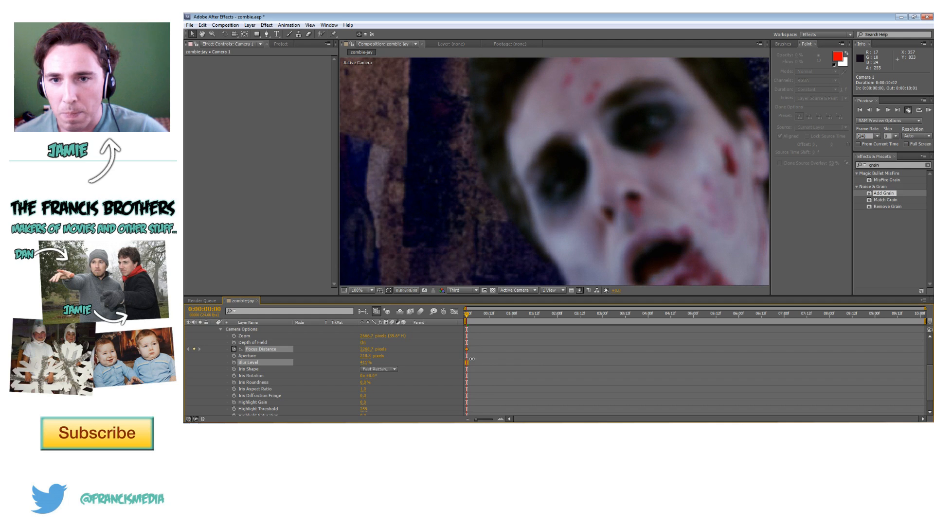
pyautogui.moveTo(368, 350); pyautogui.dragTo(347, 341)
# - Add a Focus Distance keyframe at 0:00:03:09 and increase its value until the zombie's face is sharp
pyautogui.press('pagedown')
pyautogui.press('pagedown')
pyautogui.moveTo(535, 321); pyautogui.dragTo(613, 316)
pyautogui.click(372, 290)
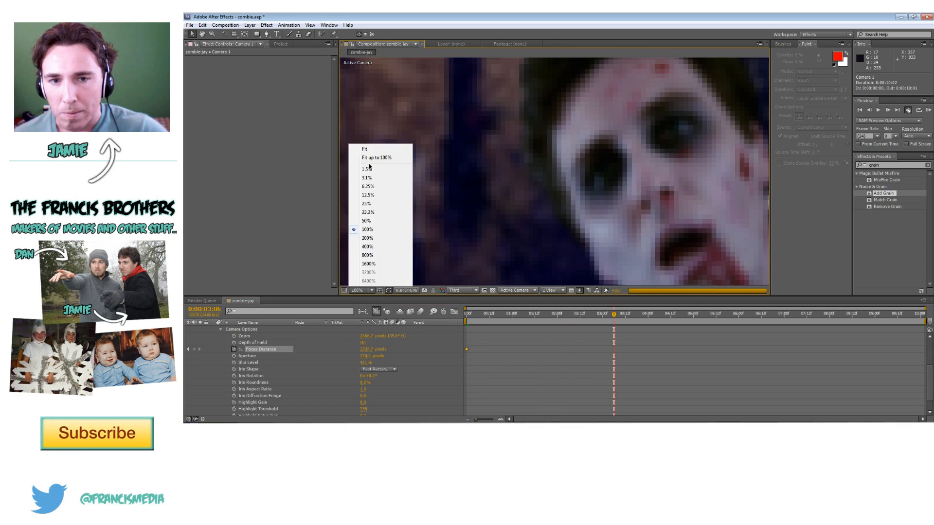
pyautogui.click(385, 158)
pyautogui.click(647, 315)
pyautogui.moveTo(635, 316); pyautogui.dragTo(619, 317)
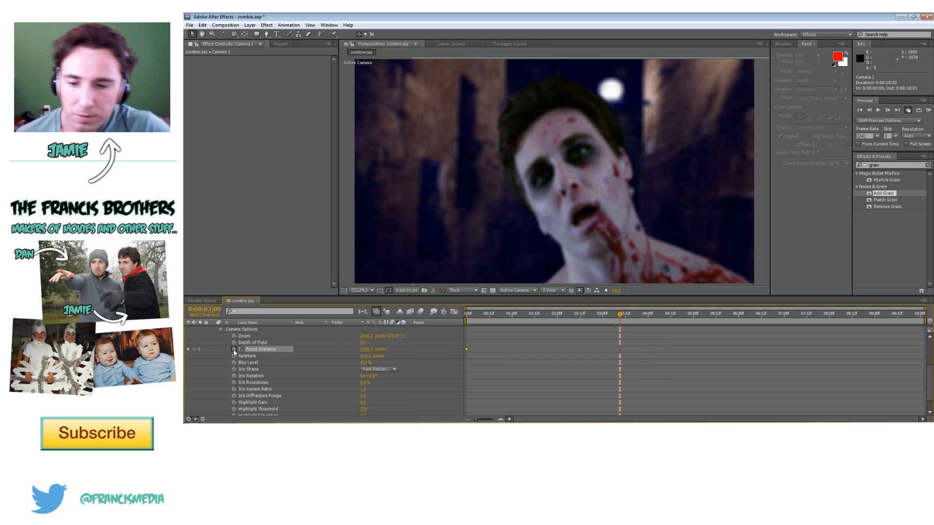
pyautogui.click(194, 349)
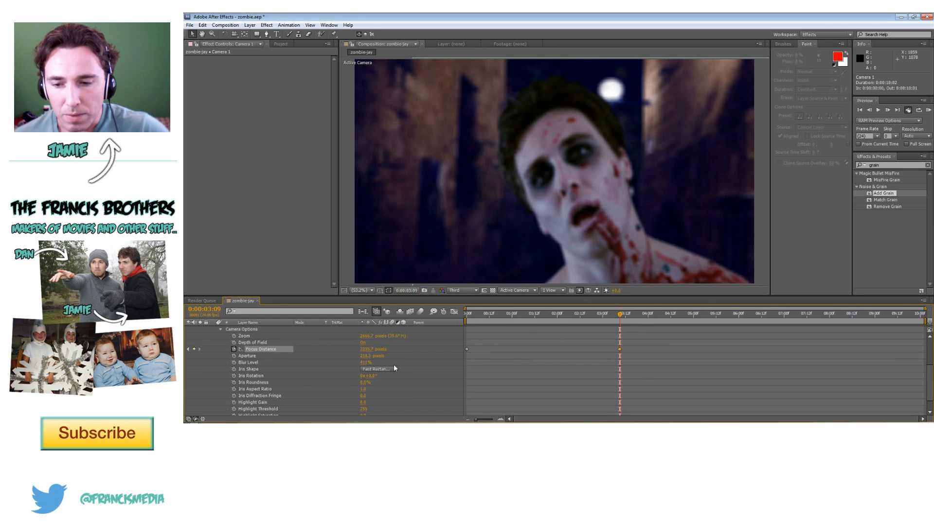
pyautogui.scroll(2, 540, 244)
pyautogui.moveTo(366, 353); pyautogui.dragTo(472, 346)
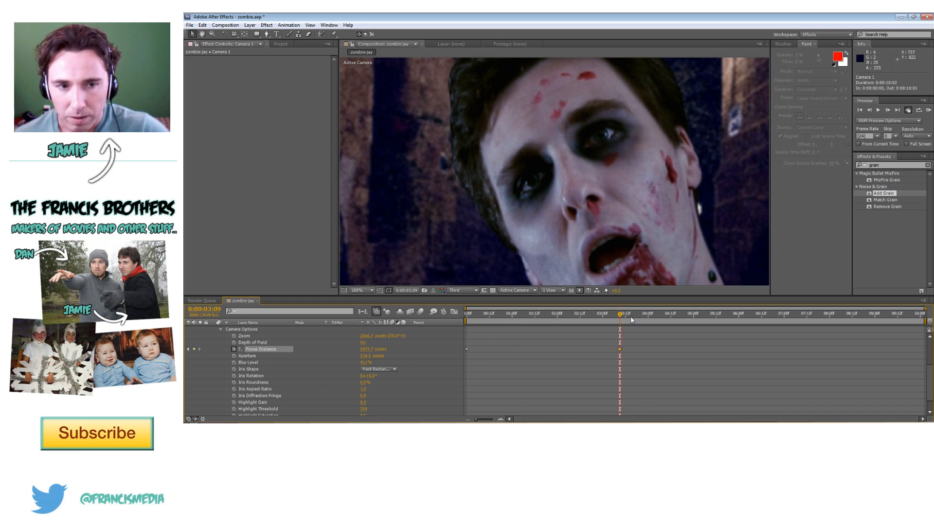
# - Add a Focus Distance keyframe at 0:00:09:20 and increase its value until the zombie is back in focus
pyautogui.scroll(-1, 657, 311)
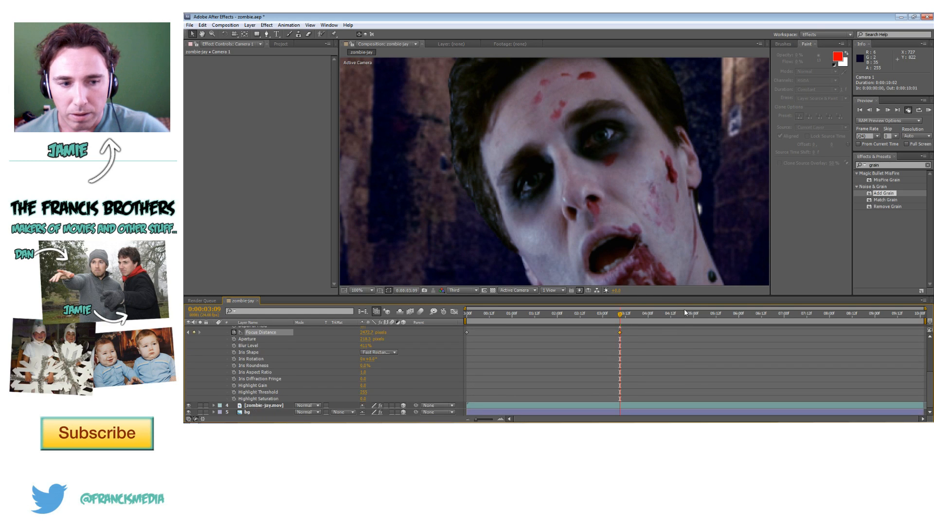
pyautogui.click(681, 313)
pyautogui.click(912, 314)
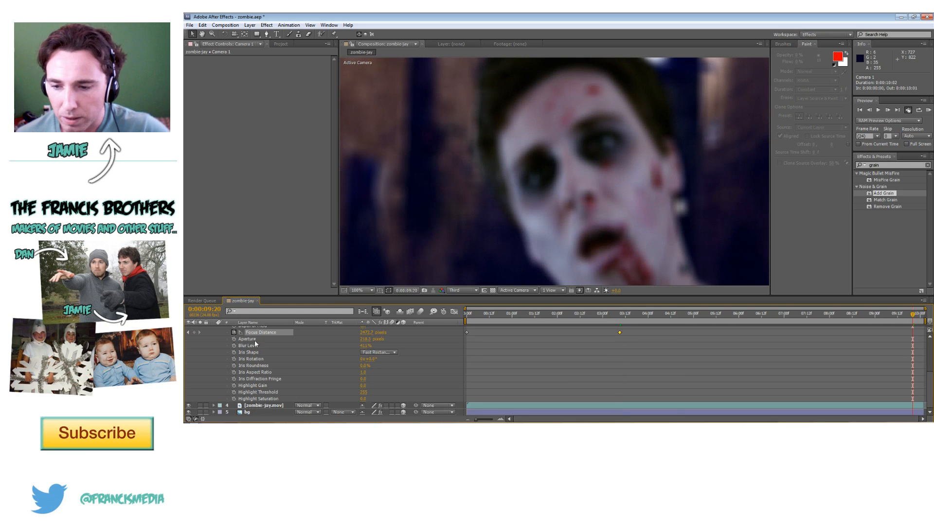
pyautogui.click(194, 332)
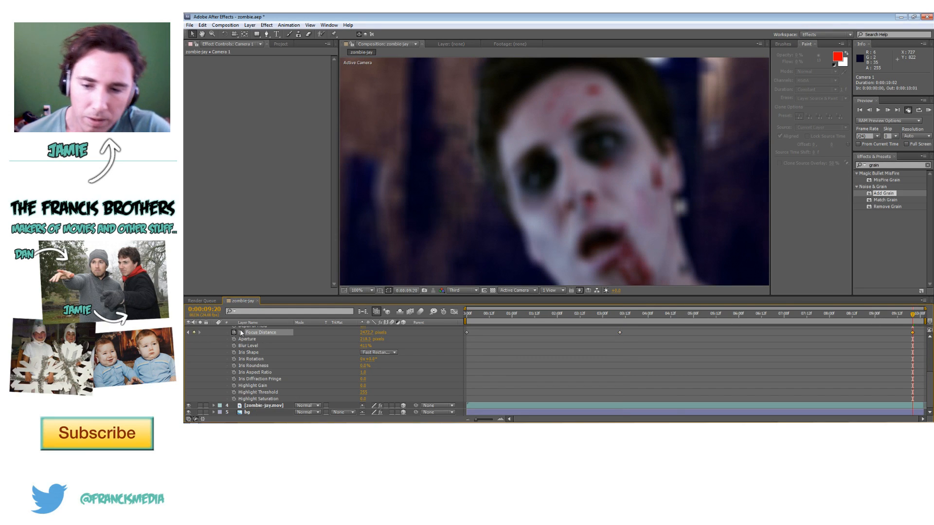
pyautogui.moveTo(365, 333); pyautogui.dragTo(564, 333)
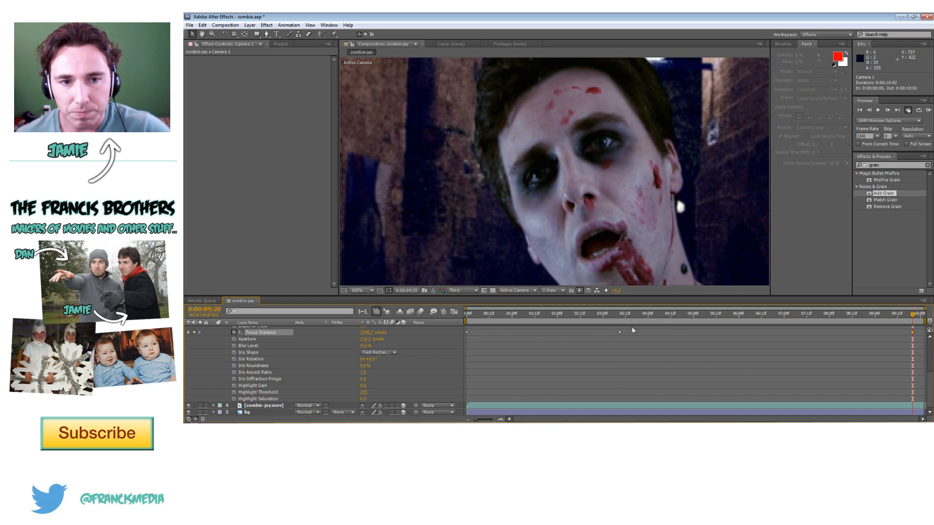
# - Increase Camera 1's Focus Distance at 0:00:06:21 so a new keyframe keeps the zombie in focus
pyautogui.click(771, 316)
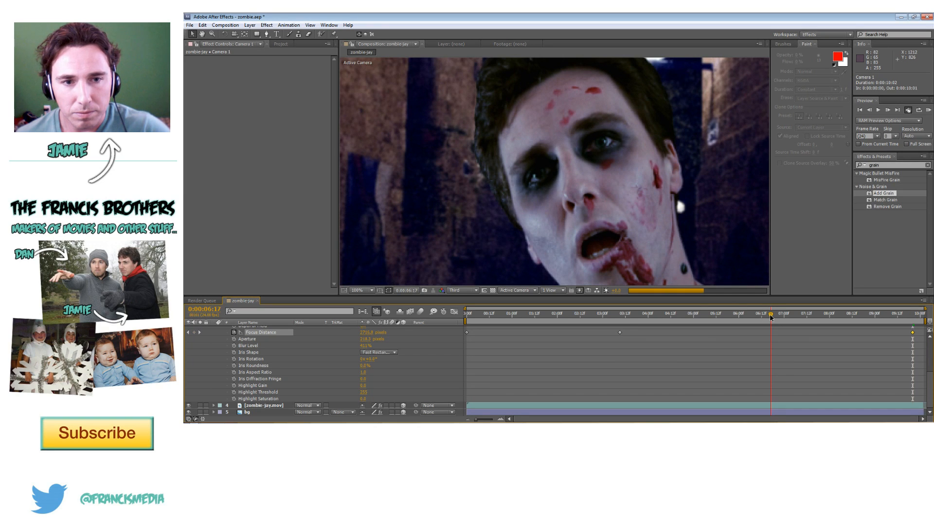
pyautogui.moveTo(772, 316); pyautogui.dragTo(778, 316)
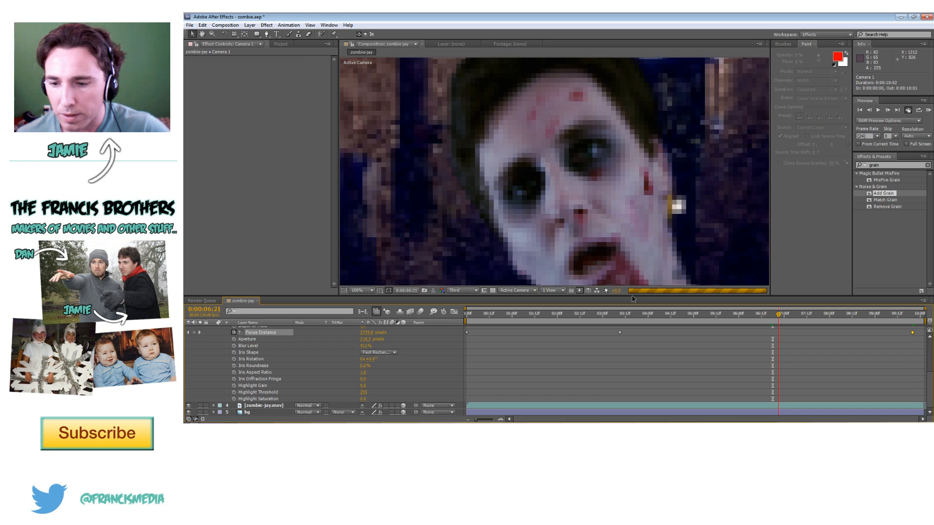
pyautogui.moveTo(364, 332); pyautogui.dragTo(394, 332)
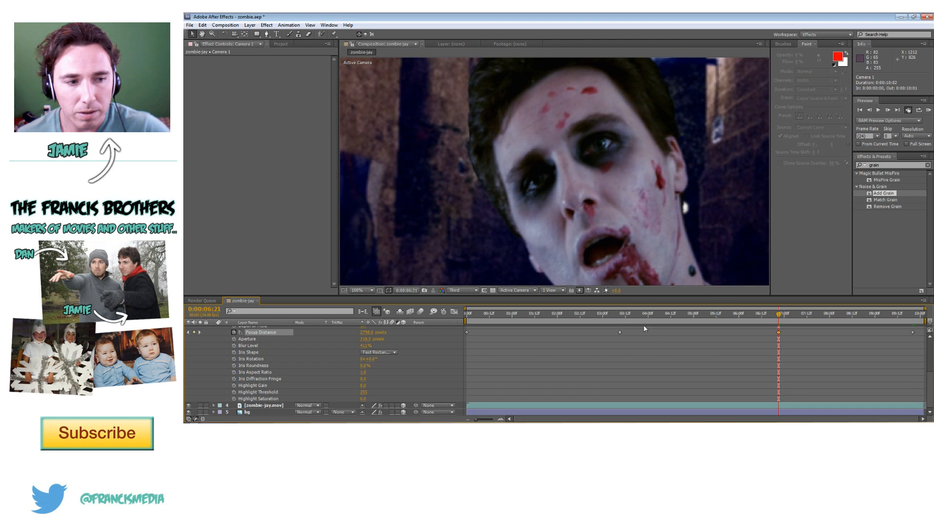
# - Check the focus at several points in the timeline and correct Camera 1's Focus Distance with a new keyframe at 0:00:05:02
pyautogui.click(833, 316)
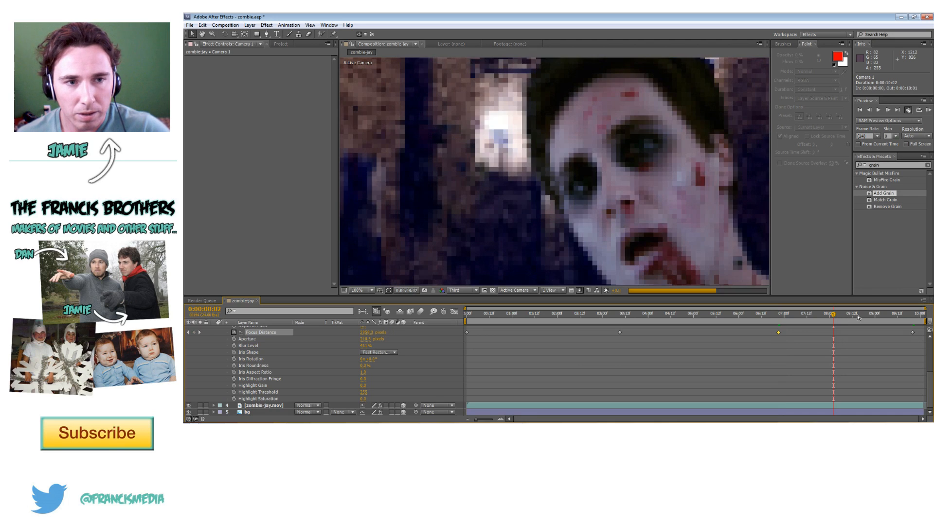
pyautogui.click(852, 317)
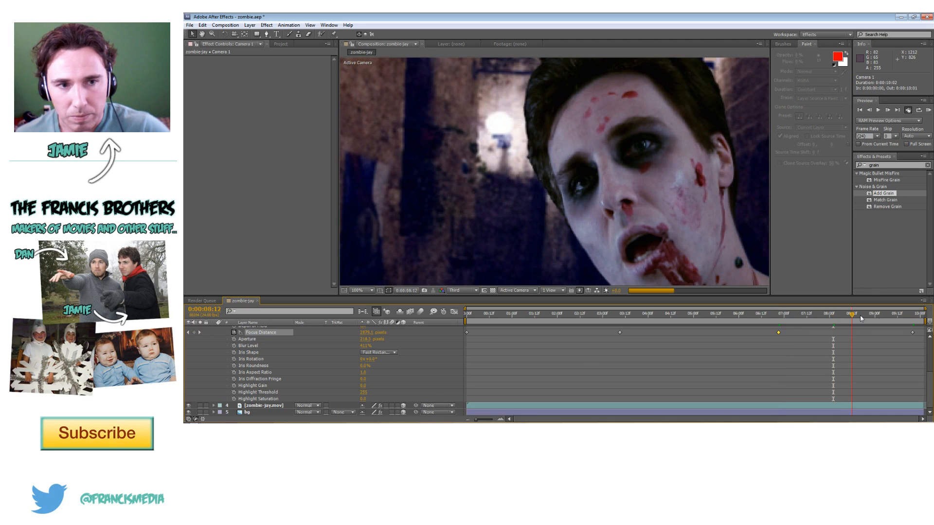
pyautogui.click(690, 315)
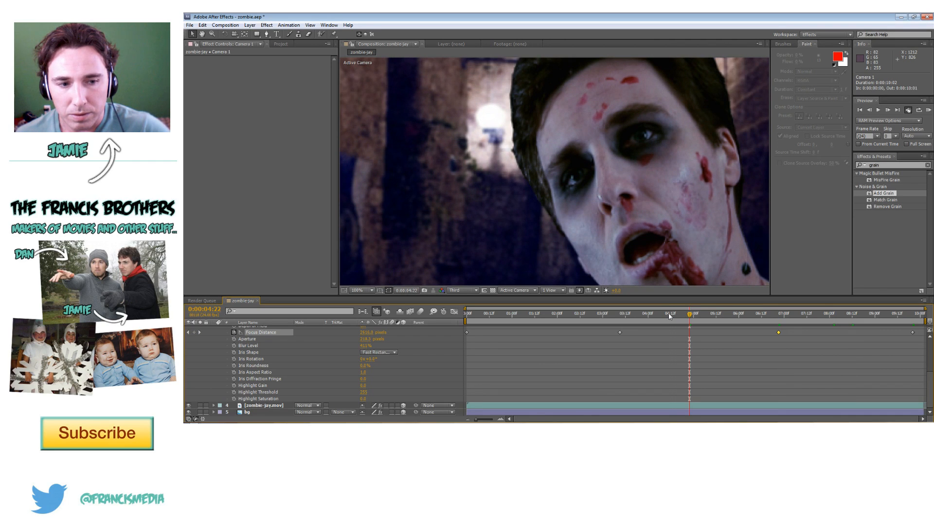
pyautogui.click(670, 316)
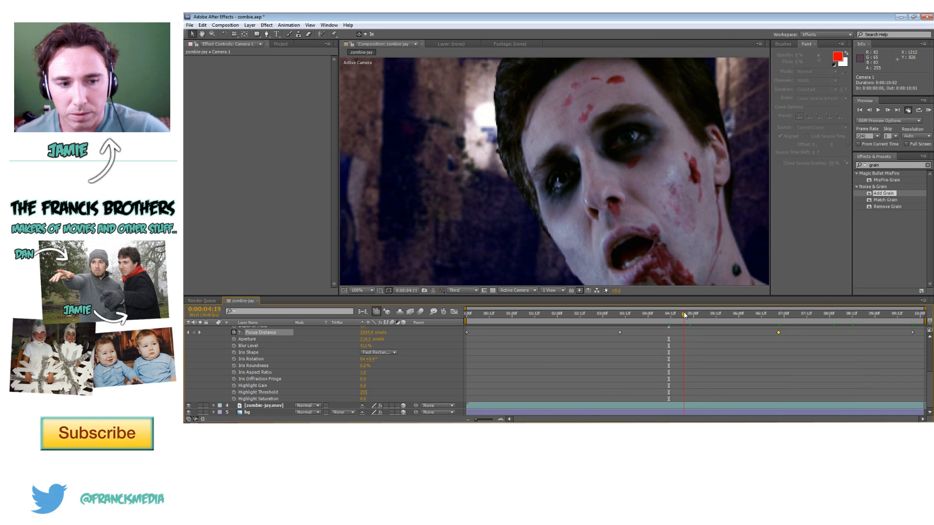
pyautogui.click(696, 315)
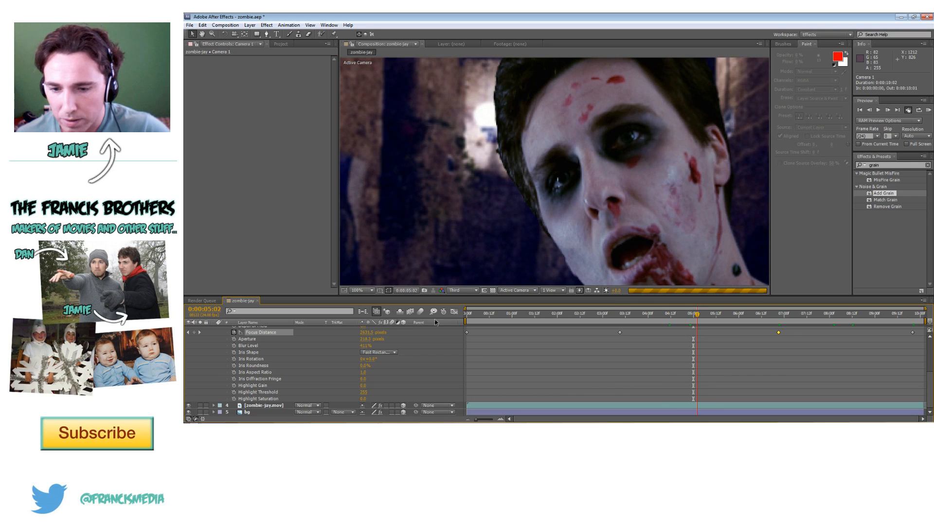
pyautogui.moveTo(385, 332); pyautogui.dragTo(376, 326)
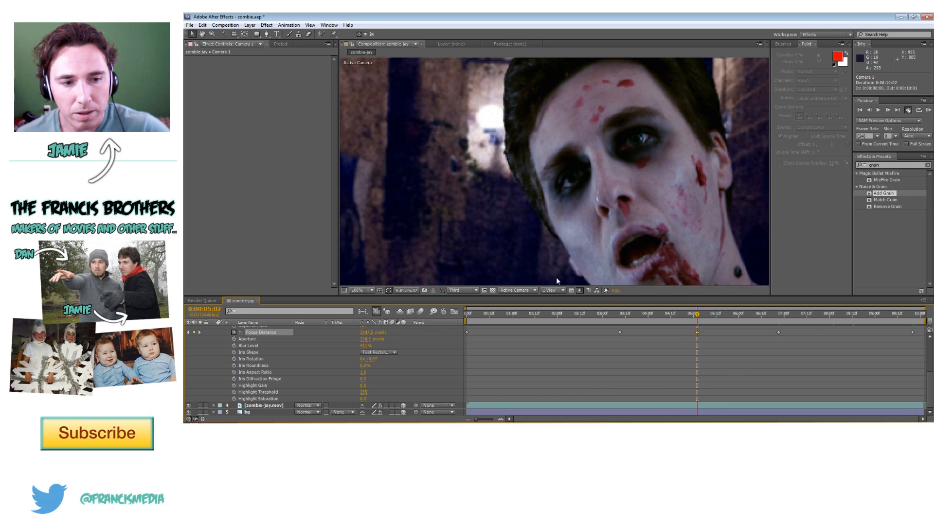
# - Return to the first frame and make the adjustment layer and Light 1 visible again
pyautogui.click(470, 315)
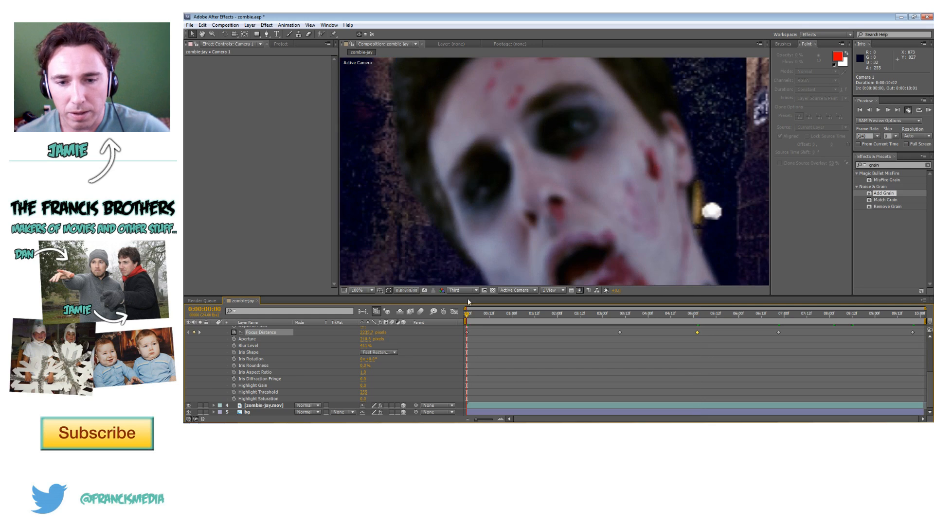
pyautogui.scroll(4, 284, 360)
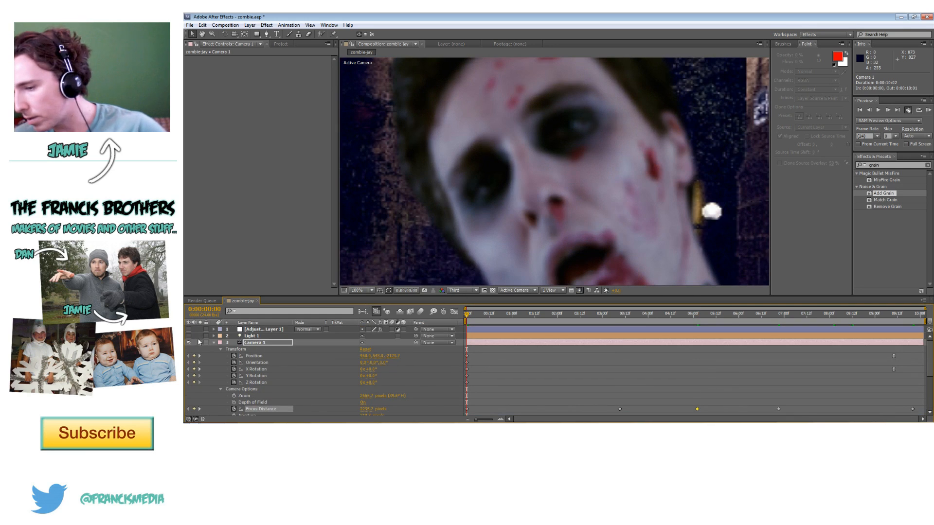
pyautogui.click(188, 336)
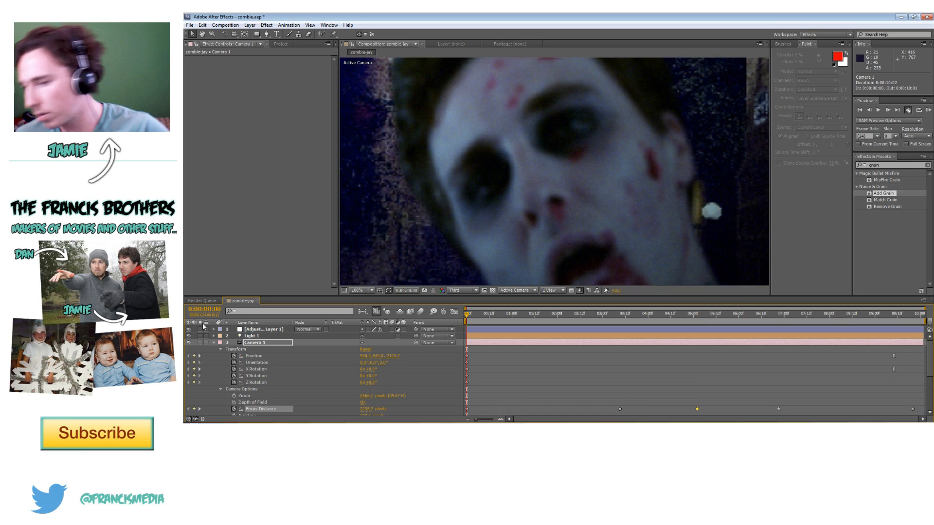
# - Zoom out to the whole frame and set the composition's preview resolution to Full
pyautogui.scroll(-1, 443, 236)
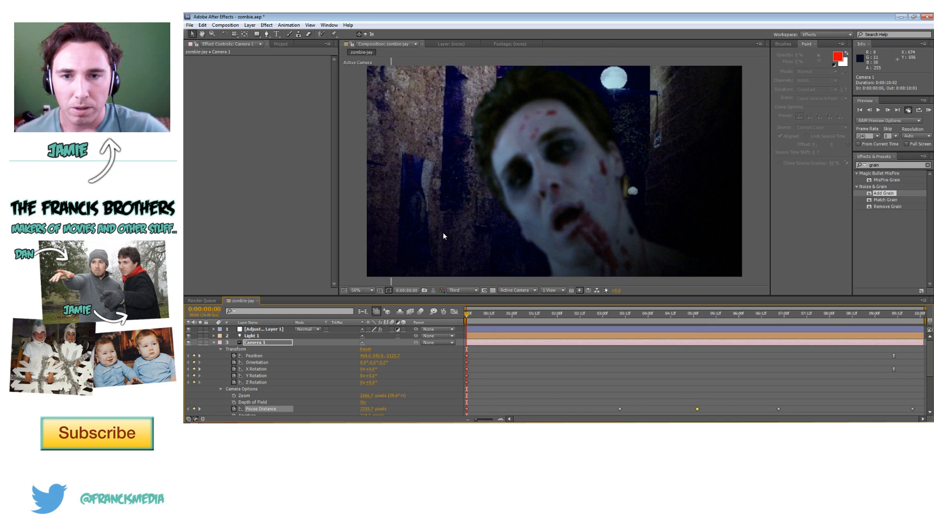
pyautogui.click(355, 168)
pyautogui.click(467, 291)
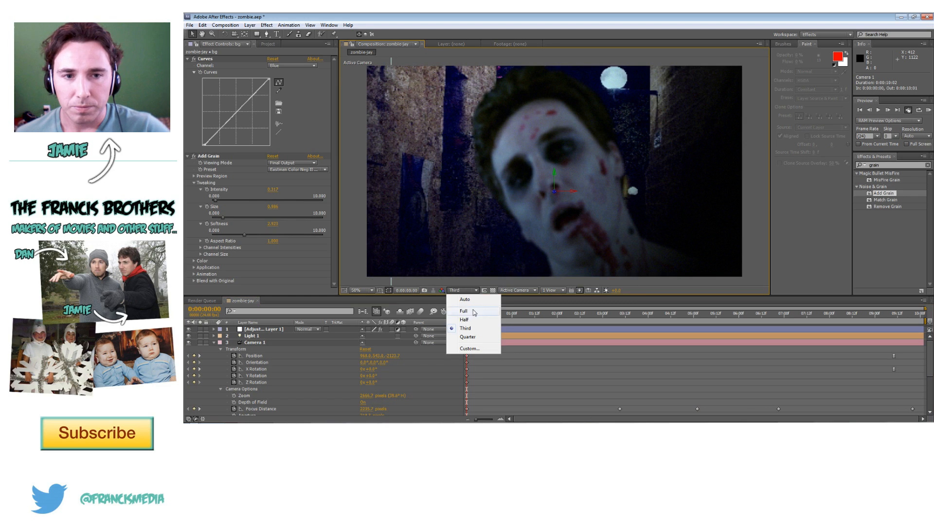
pyautogui.click(462, 307)
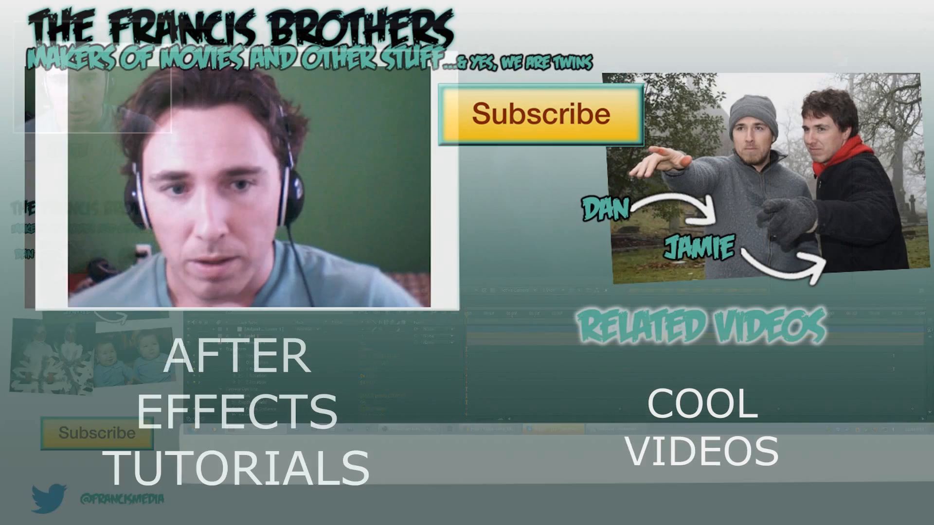